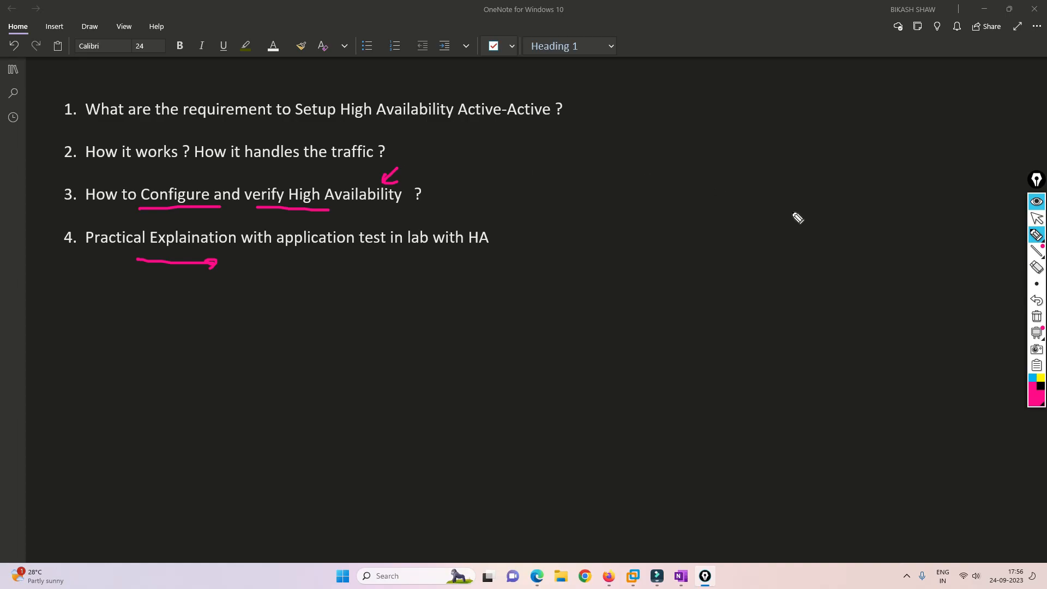
Erase the ink from the OneNote agenda and bring up the EVE-NG lab topology in Firefox.
click(1037, 316)
click(1036, 219)
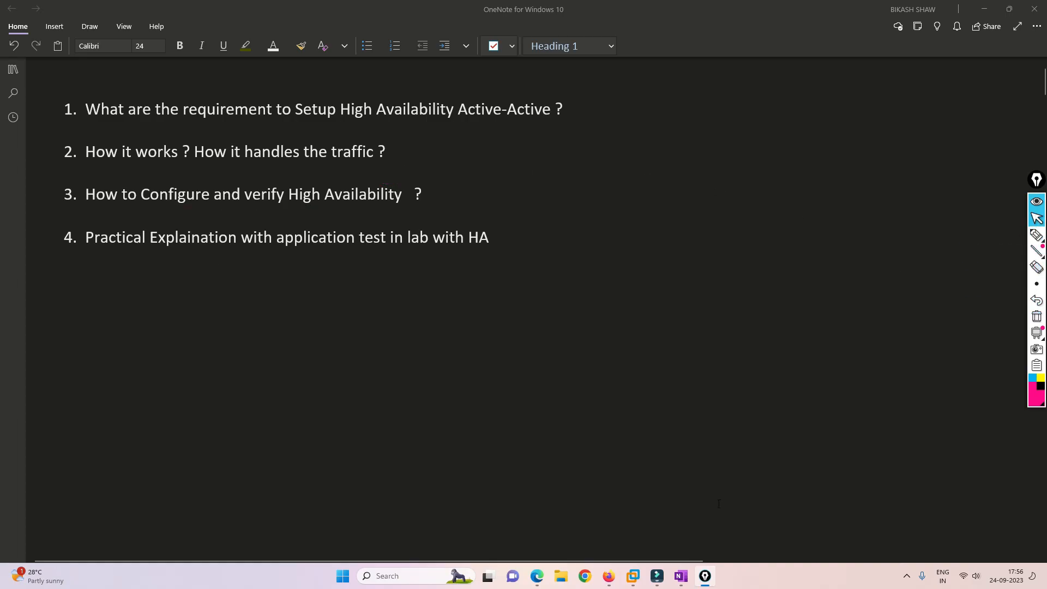
click(610, 578)
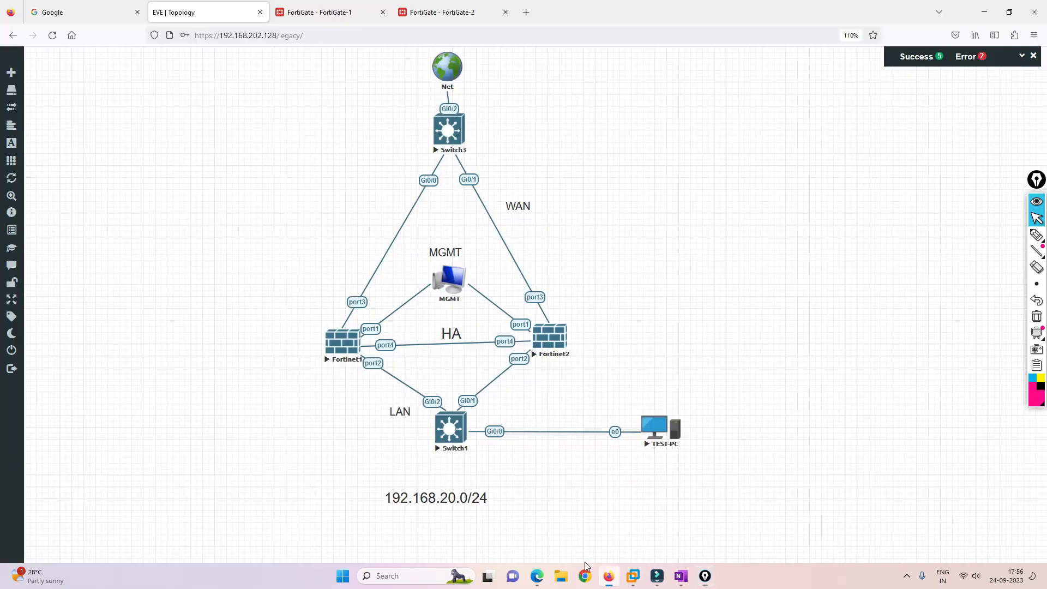
Write A-P beside WAN and trace both FortiGates' port1 links to the circled MGMT label.
click(1038, 237)
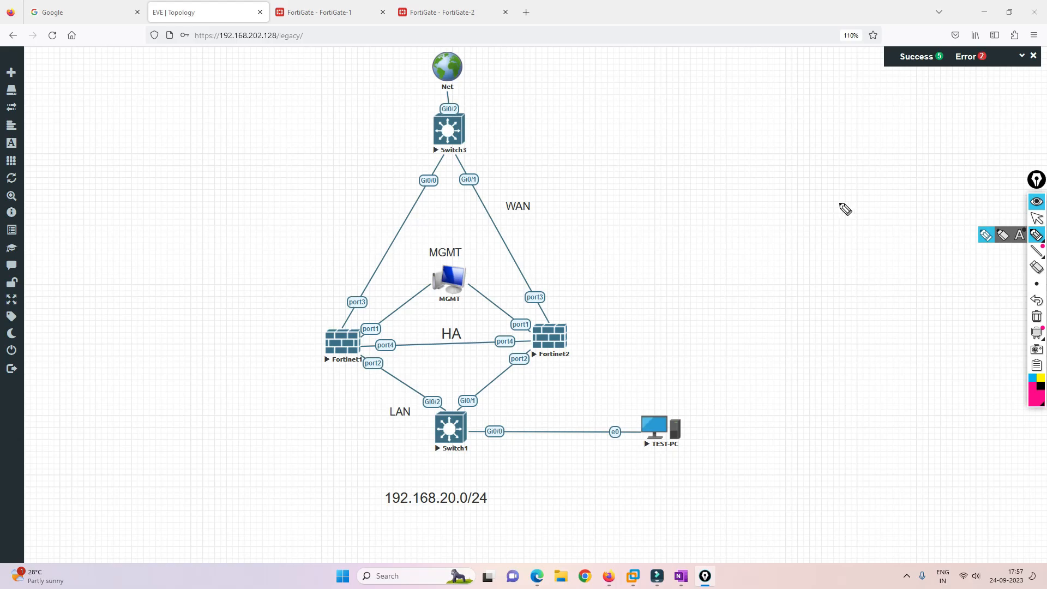
click(557, 223)
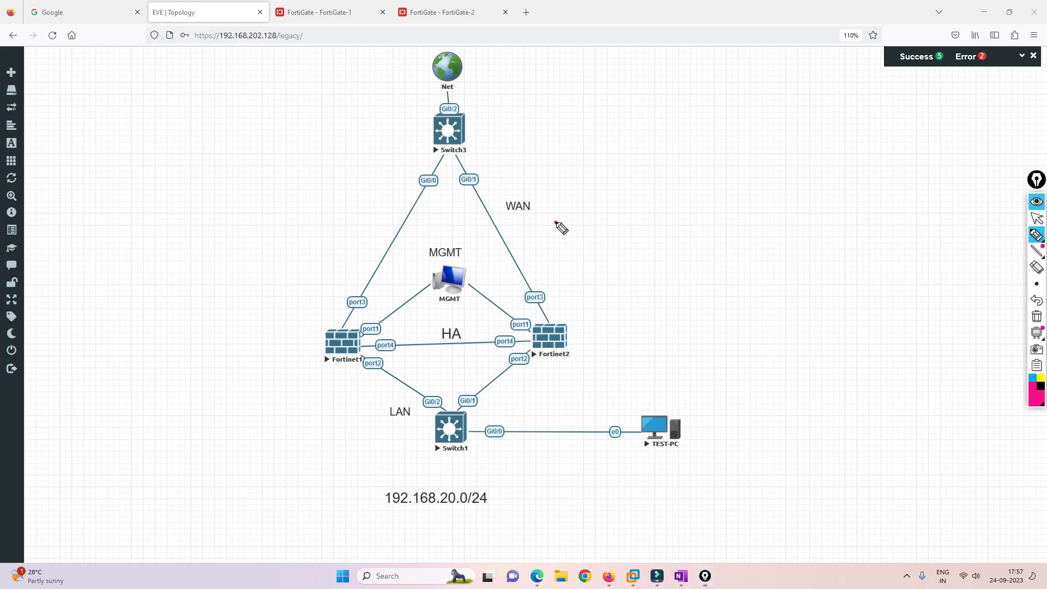
drag(557, 224, 584, 214)
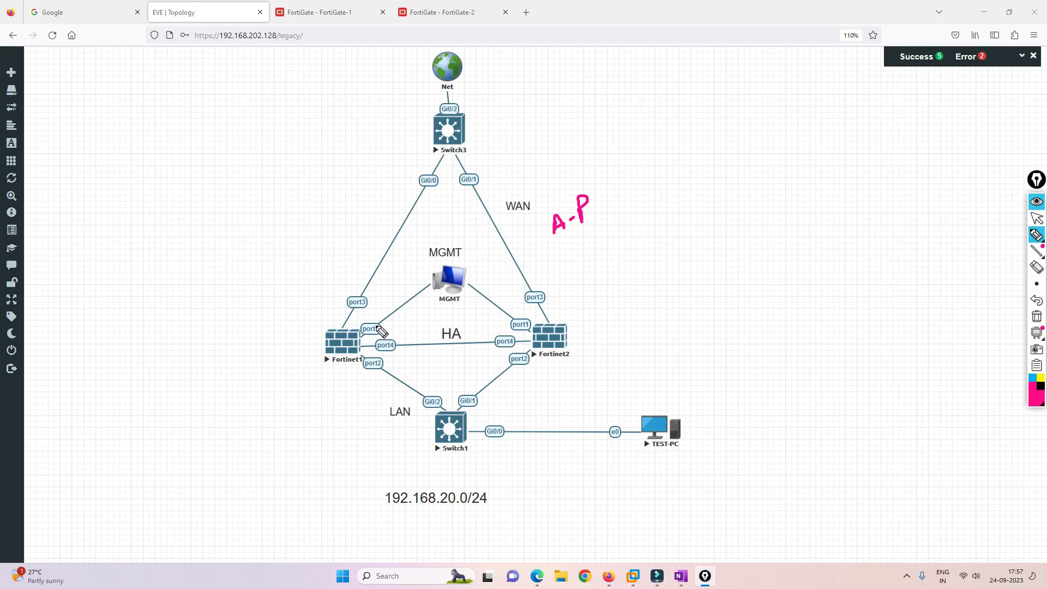
mouse_move(361, 332)
mouse_down()
mouse_move(401, 320)
mouse_move(419, 299)
mouse_up()
drag(516, 318, 481, 294)
drag(440, 262, 468, 262)
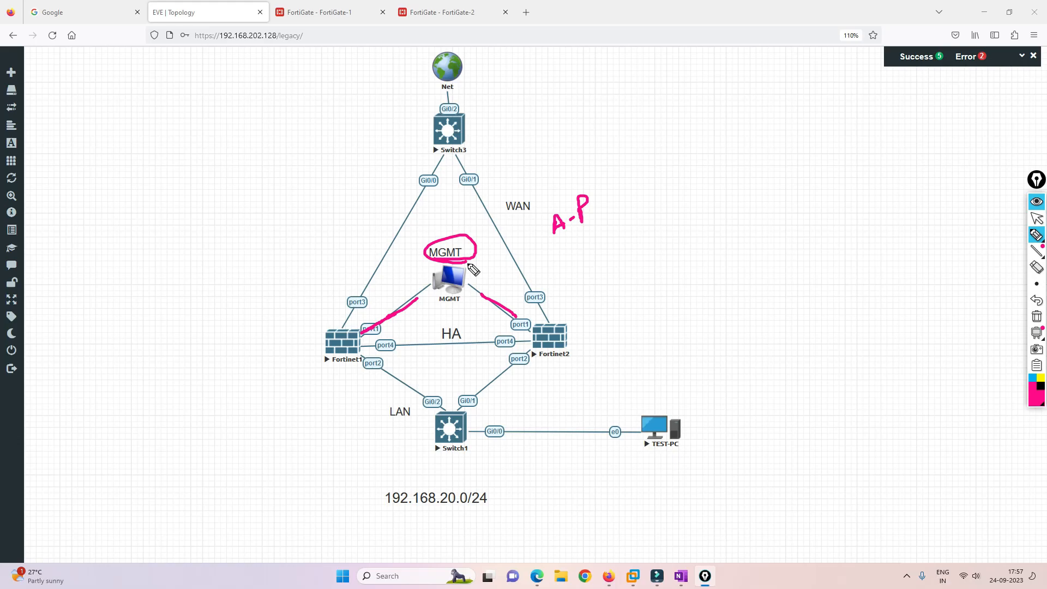
Mark the port4 HA, port2 LAN and port3 WAN links and circle each label.
drag(377, 348, 393, 347)
mouse_move(494, 346)
mouse_down()
mouse_move(513, 344)
mouse_move(461, 318)
mouse_move(463, 344)
mouse_up()
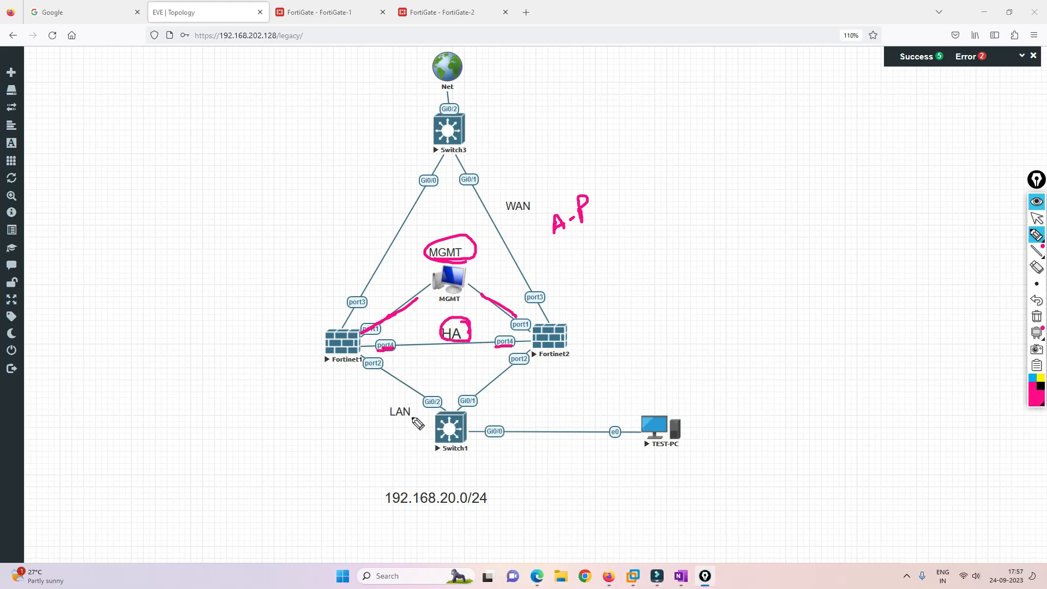
drag(364, 356, 382, 370)
mouse_move(415, 403)
mouse_down()
mouse_move(405, 429)
mouse_move(402, 397)
mouse_up()
drag(342, 319, 390, 256)
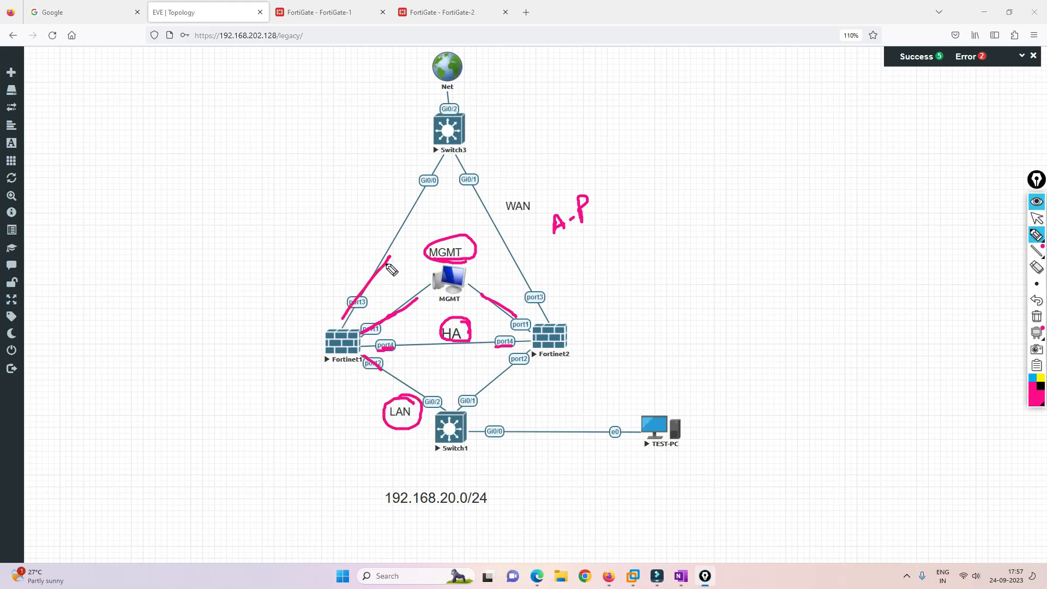
mouse_move(343, 231)
mouse_down()
mouse_move(377, 227)
mouse_move(388, 204)
mouse_up()
drag(517, 211, 538, 205)
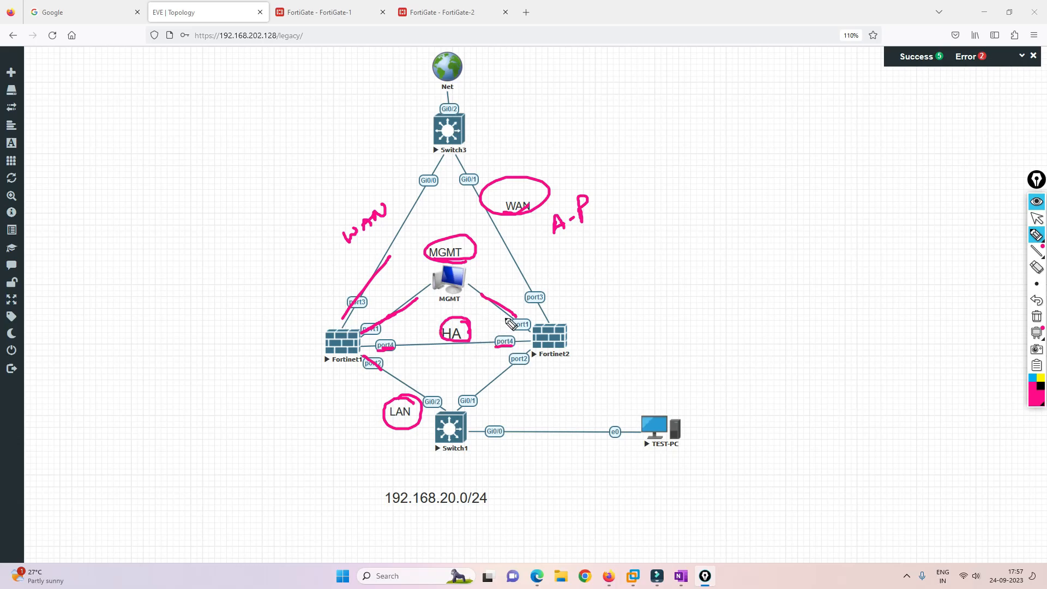
Circle TEST-PC, trace its traffic path toward Switch3, and point out both FortiGate web tabs.
mouse_move(709, 417)
mouse_down()
mouse_move(659, 474)
mouse_move(699, 406)
mouse_up()
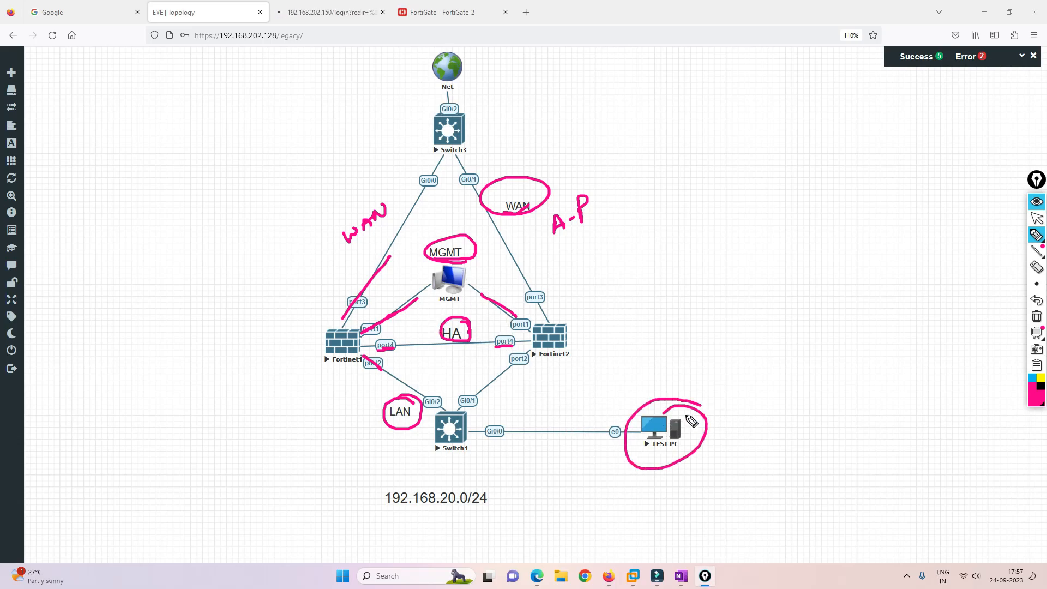
mouse_move(612, 433)
mouse_down()
mouse_move(453, 428)
mouse_move(428, 286)
mouse_move(437, 181)
mouse_move(461, 131)
mouse_up()
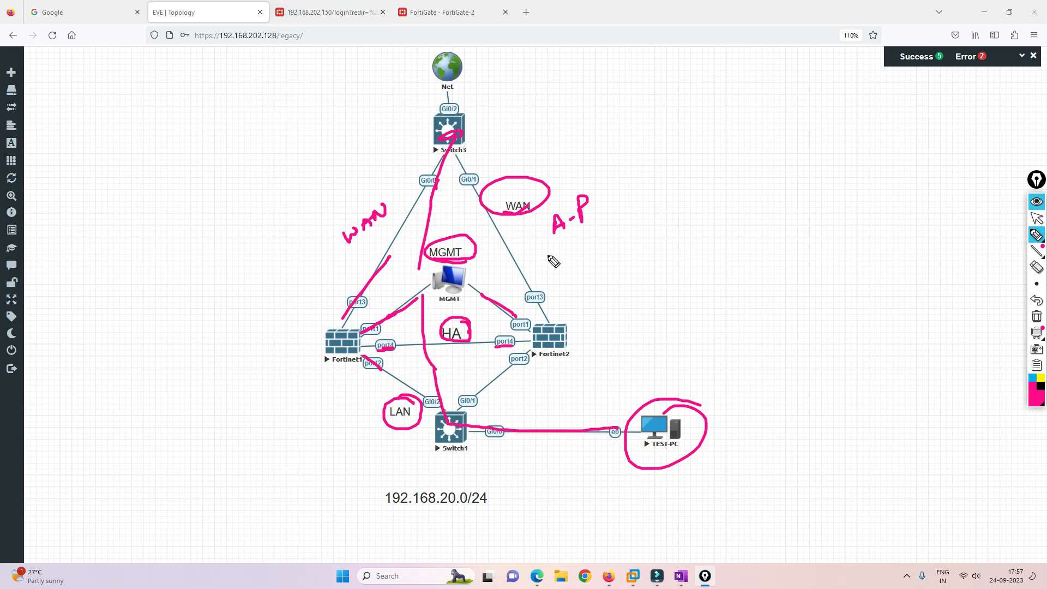
drag(699, 358, 697, 383)
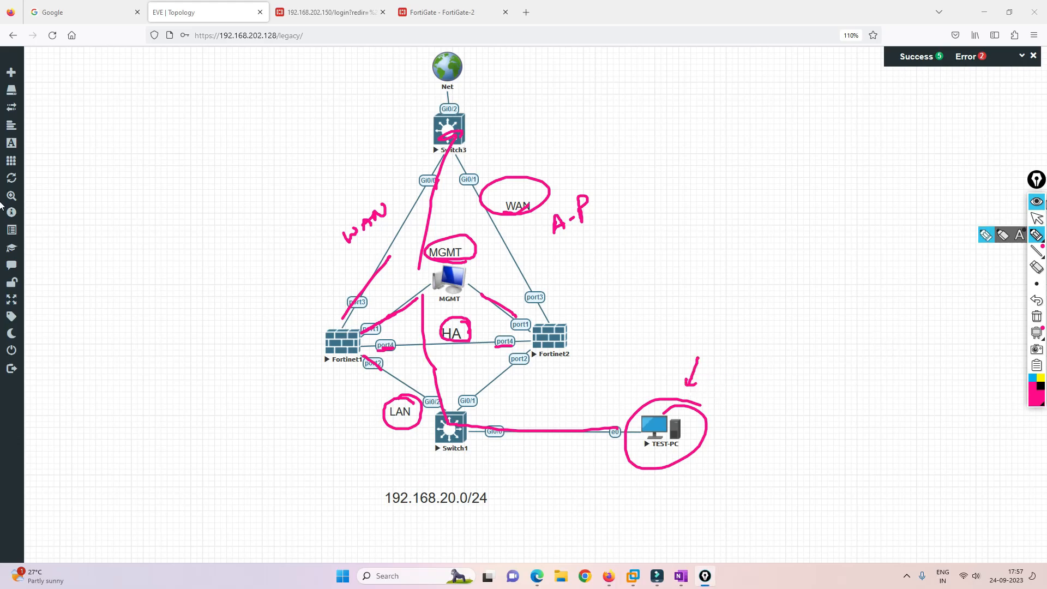
drag(333, 75, 342, 25)
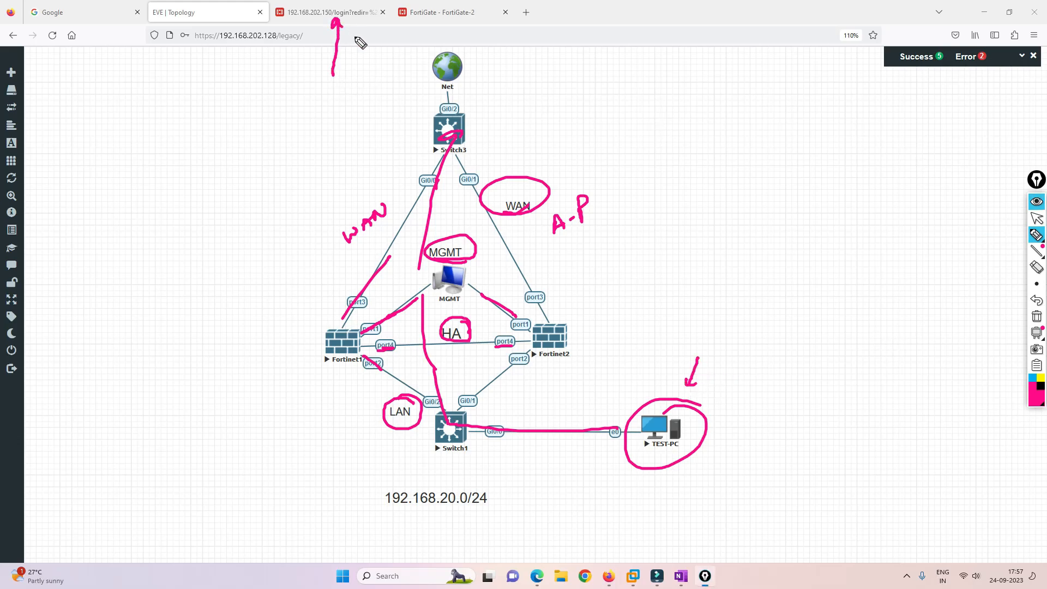
drag(392, 67, 429, 24)
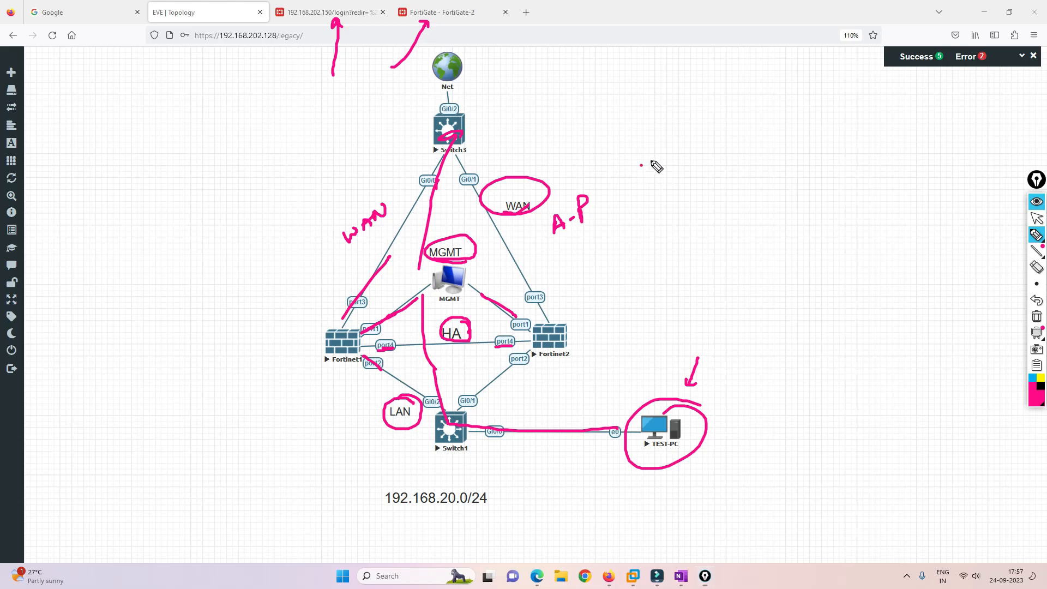
Note an IP beside WAN and tick both firewalls, then clear the ink and arrow Fortinet1's port3.
drag(641, 164, 659, 158)
mouse_move(654, 159)
mouse_down()
mouse_move(652, 172)
mouse_move(662, 171)
mouse_up()
mouse_move(667, 177)
mouse_down()
mouse_move(689, 135)
mouse_move(711, 134)
mouse_up()
drag(334, 342, 358, 331)
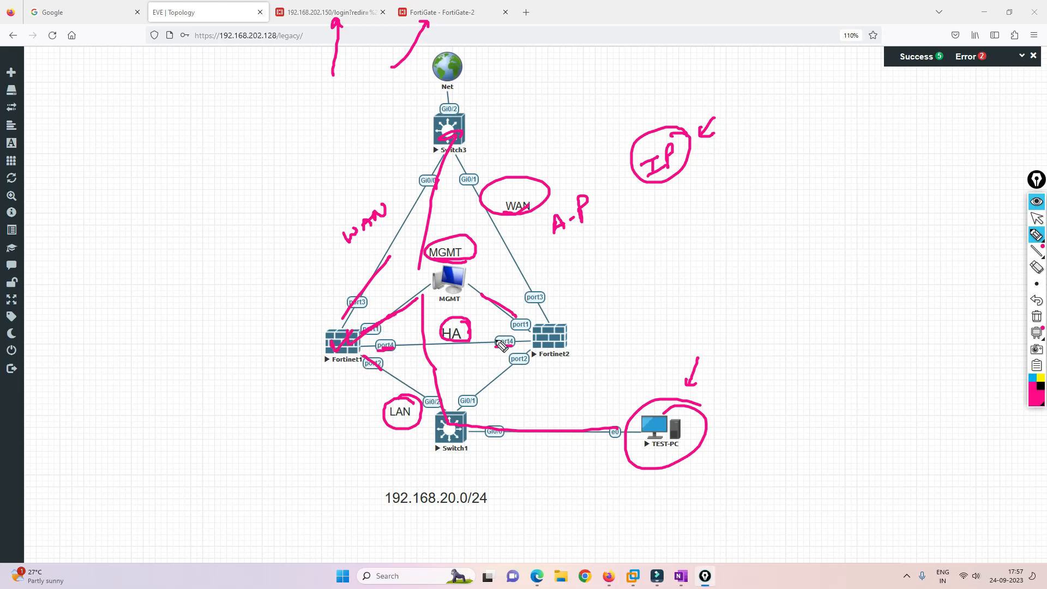
drag(557, 321, 567, 328)
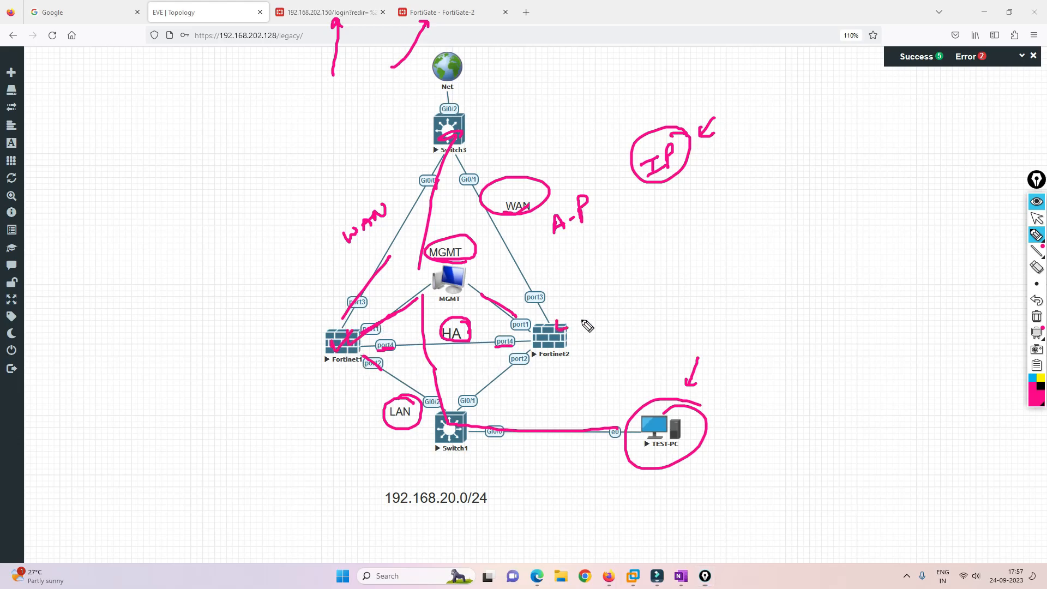
click(1036, 316)
drag(341, 327, 372, 300)
Arrow Fortinet1's port2 to Switch1 and port1 to MGMT, and trace port4 to the circled HA label.
drag(370, 361, 399, 383)
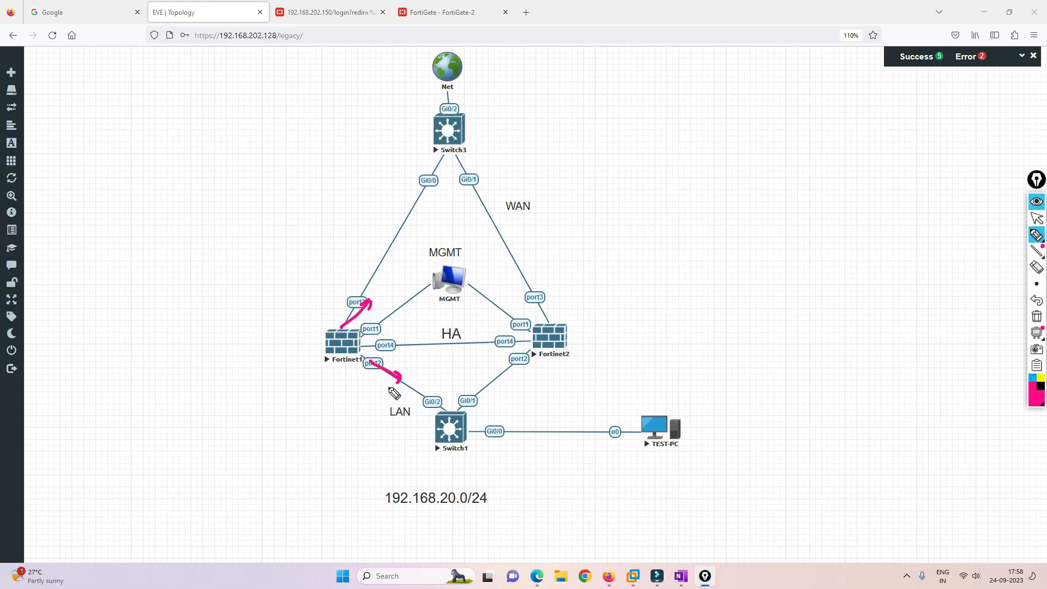
drag(370, 330, 411, 299)
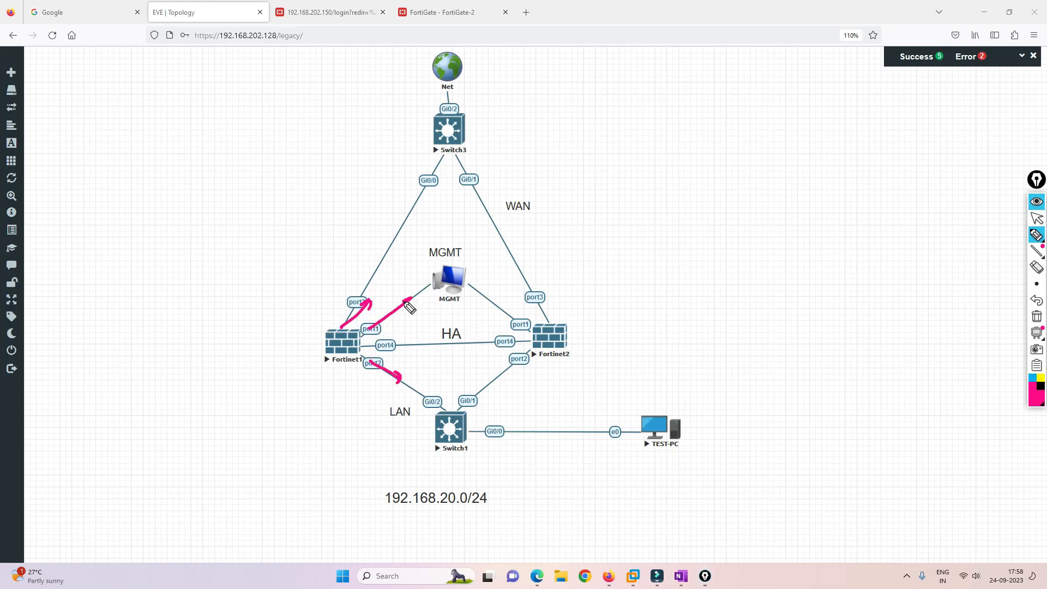
drag(392, 346, 434, 344)
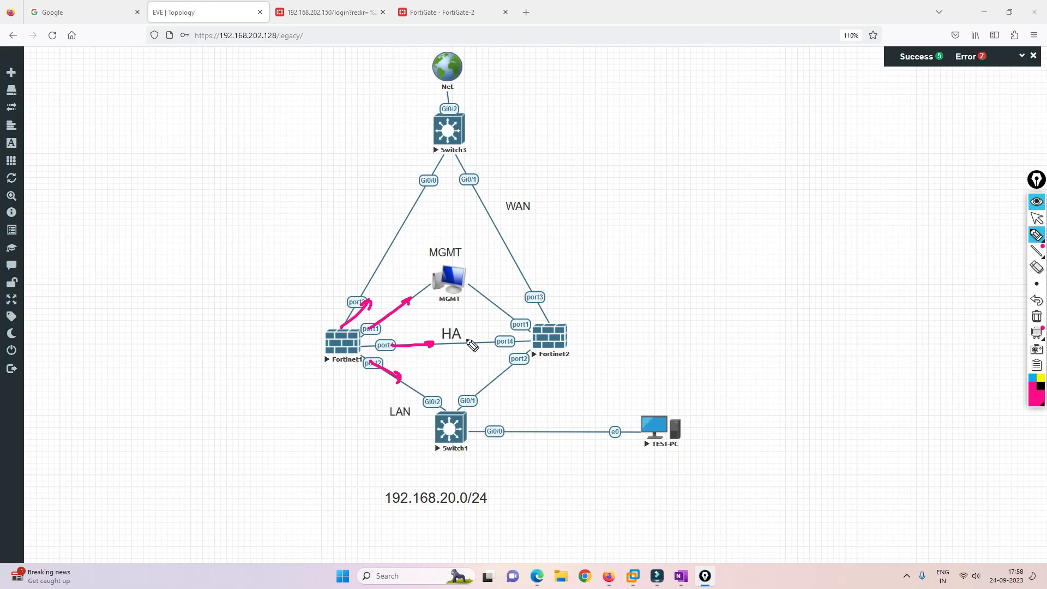
mouse_move(473, 346)
mouse_down()
mouse_move(472, 332)
mouse_move(470, 344)
mouse_up()
Write and circle a Policy note on the canvas, then leave pen mode.
mouse_move(645, 189)
mouse_down()
mouse_move(654, 206)
mouse_move(678, 182)
mouse_move(697, 187)
mouse_move(704, 219)
mouse_move(729, 204)
mouse_move(727, 164)
mouse_move(696, 170)
mouse_up()
drag(729, 125, 737, 151)
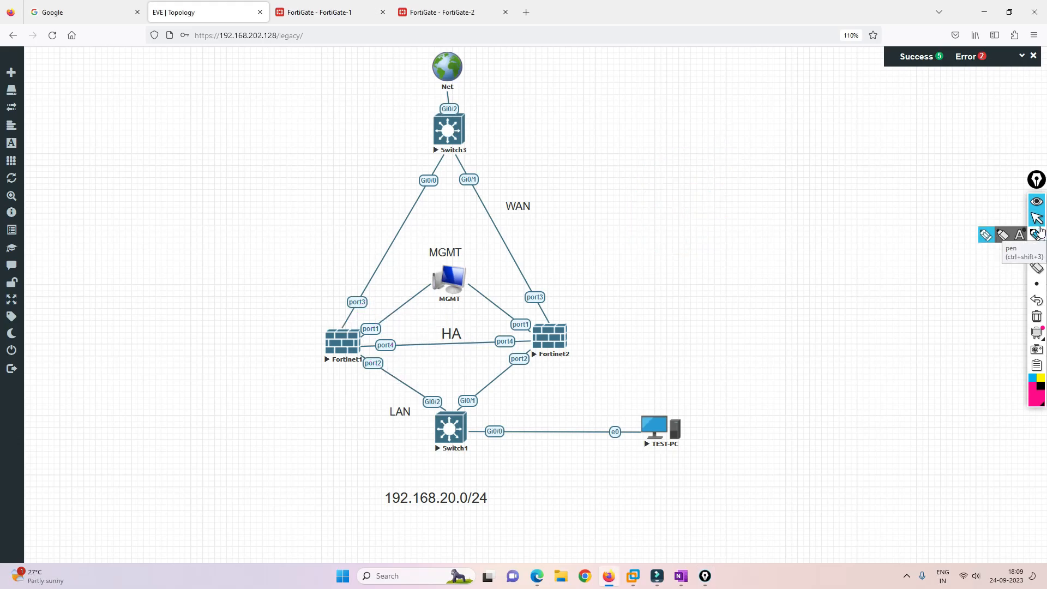
click(1037, 218)
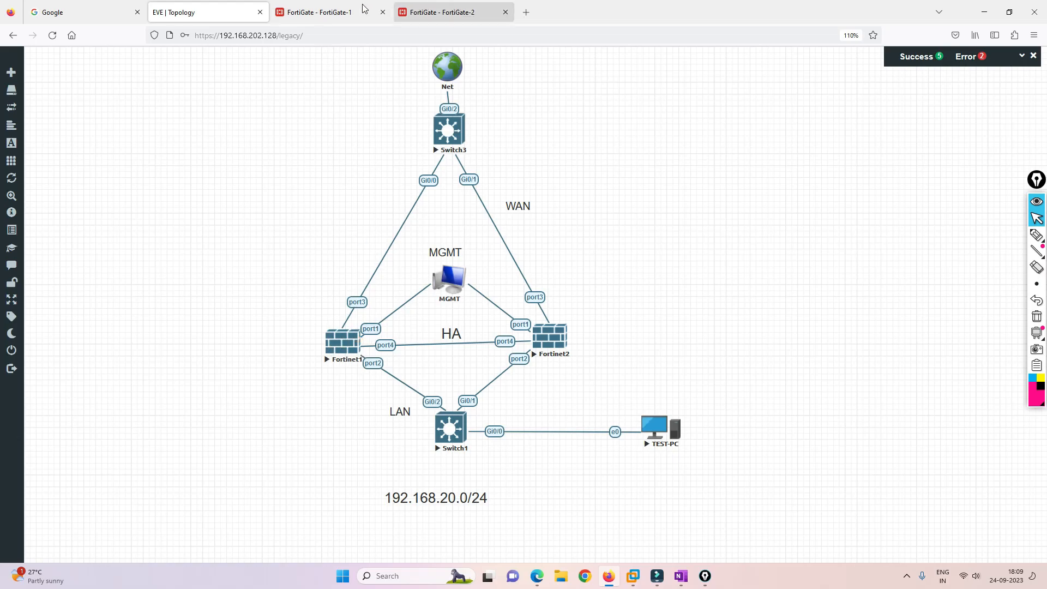
Review the interface list on FortiGate-1 and then on FortiGate-2.
click(334, 9)
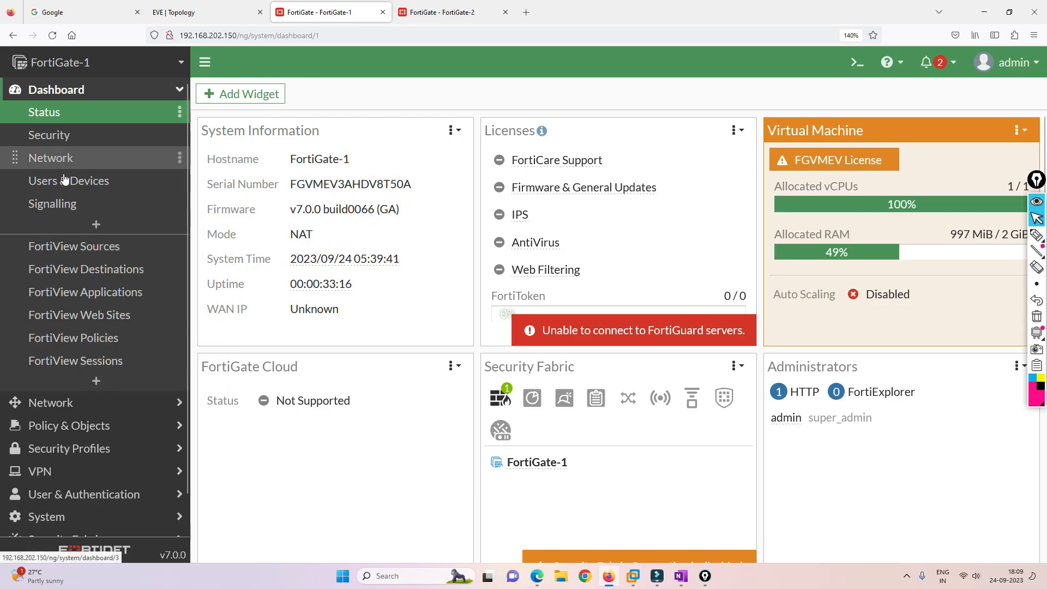
click(52, 402)
click(70, 137)
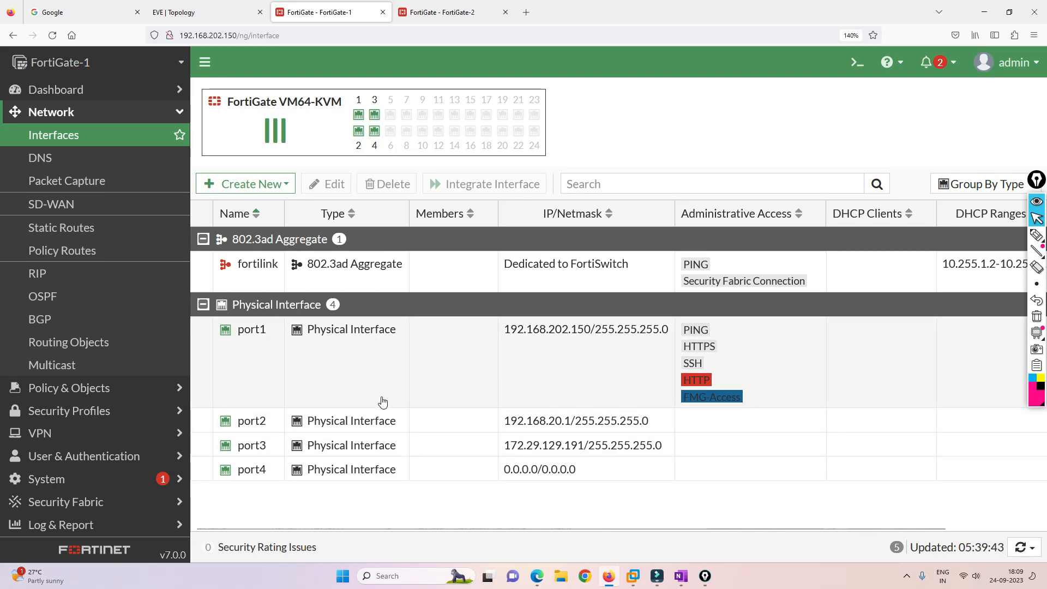
click(469, 11)
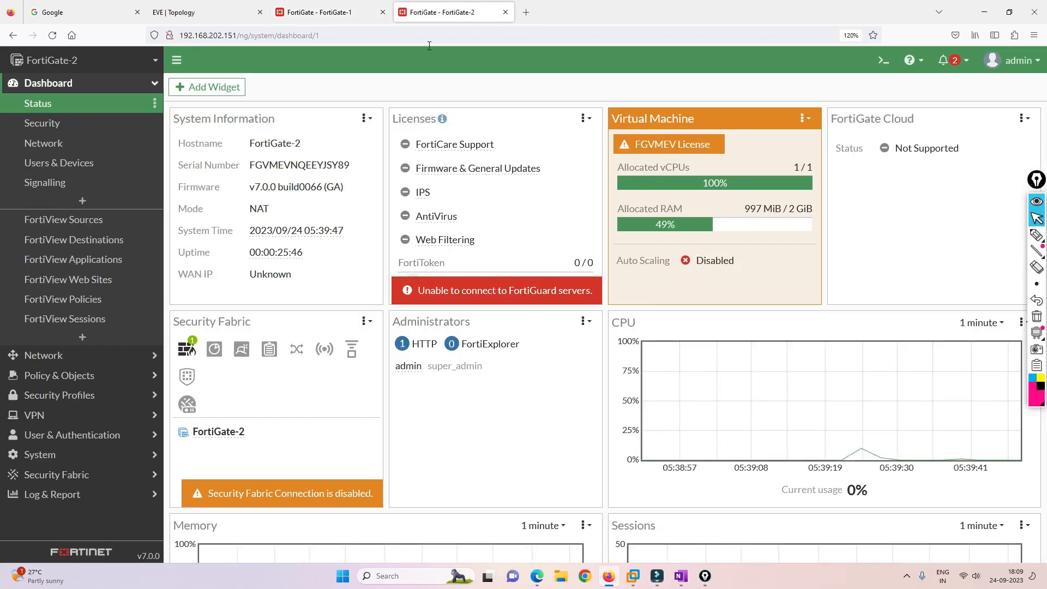
click(44, 356)
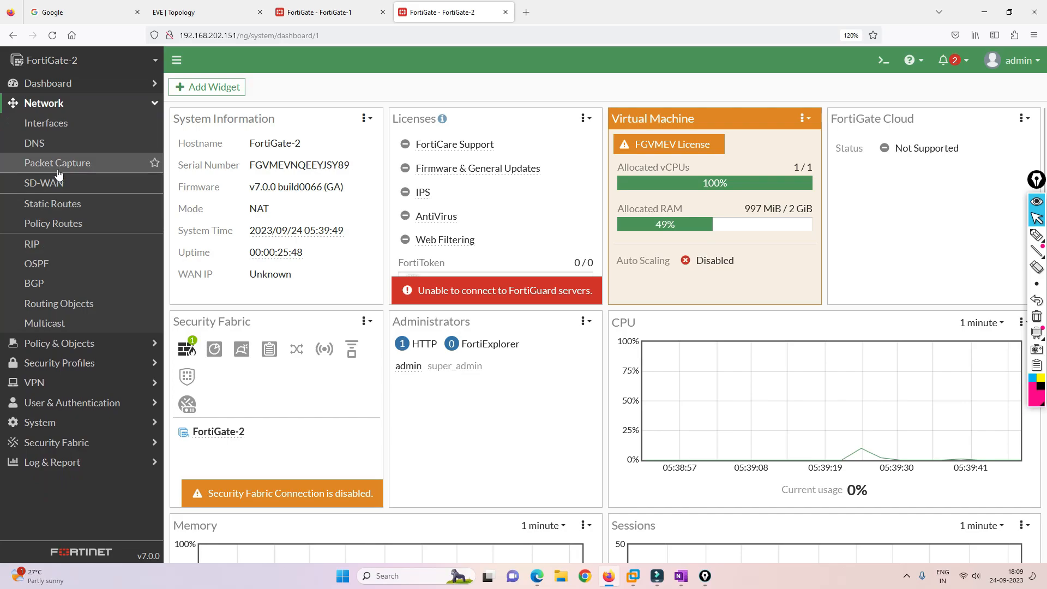
click(53, 127)
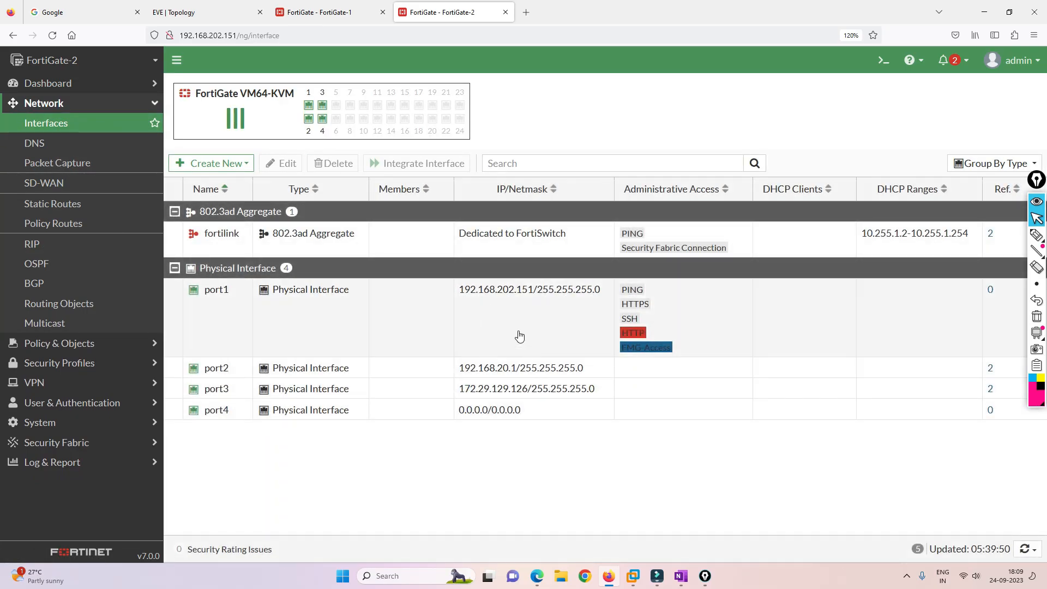
On FortiGate-1, view the Internet-Traffic firewall policy from port2 to port3 with NAT.
click(309, 6)
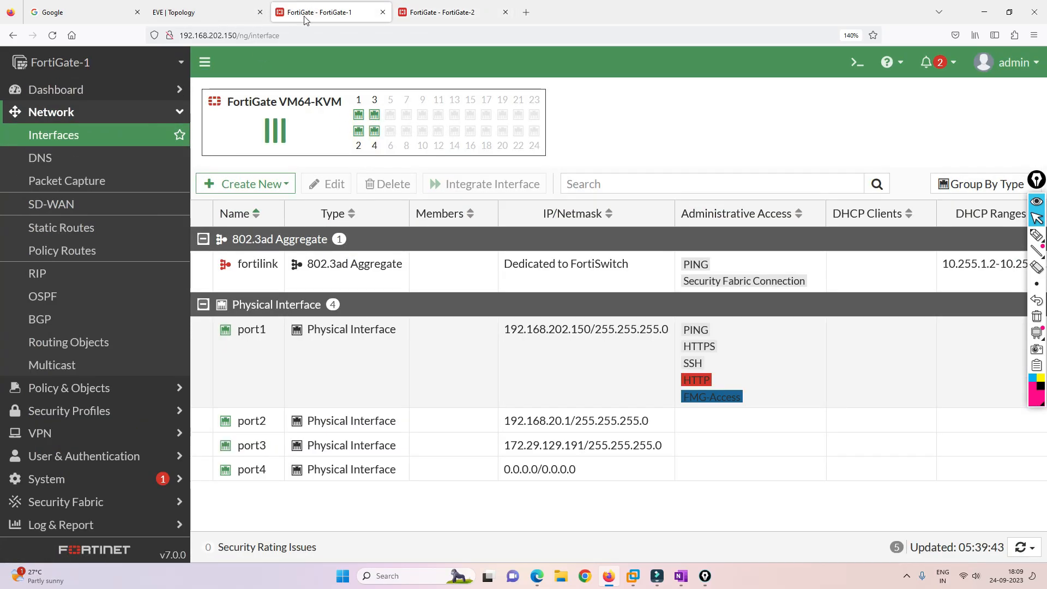
click(60, 388)
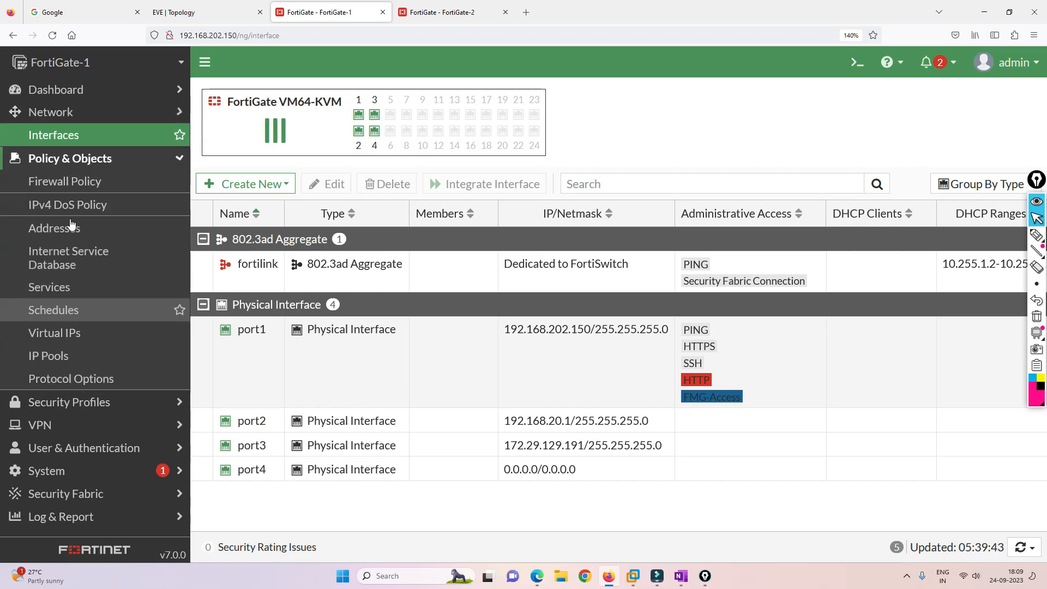
click(64, 181)
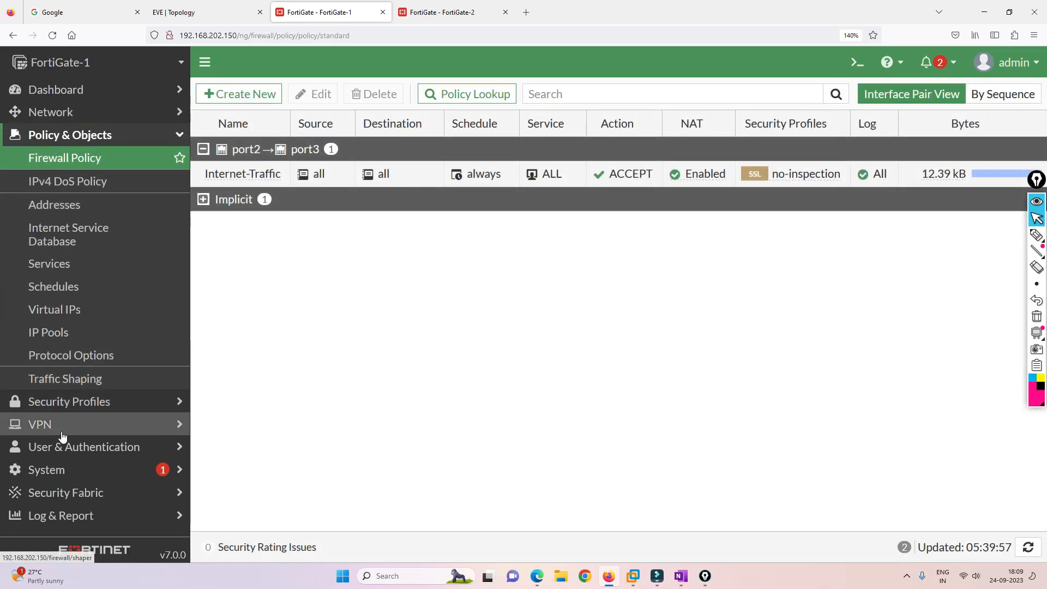
click(49, 470)
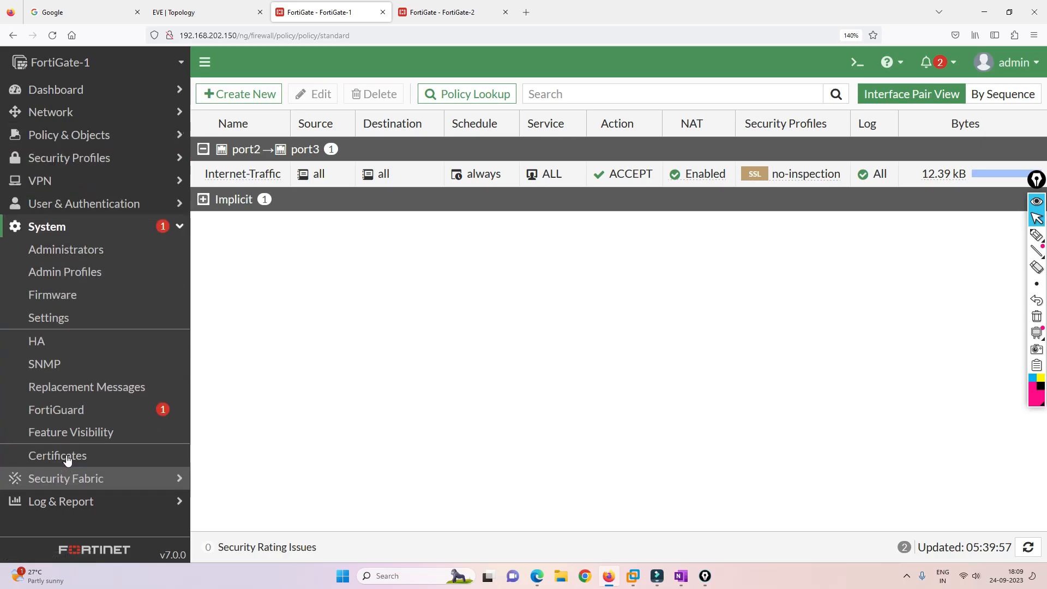
On FortiGate-1's HA page choose Active-Active mode, device priority 130 and group name Active.
click(59, 341)
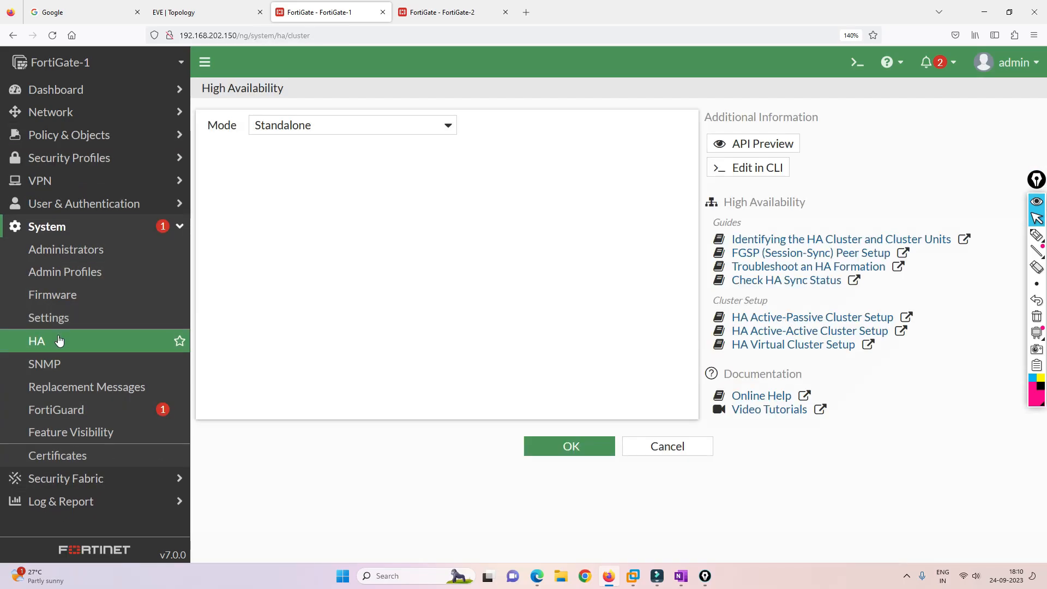
click(356, 128)
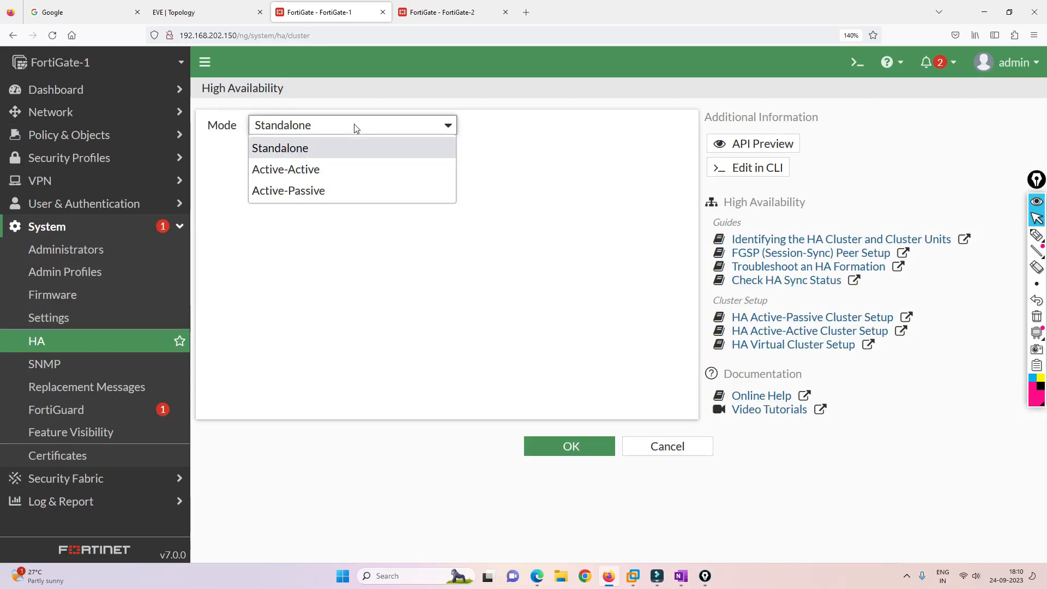
click(304, 170)
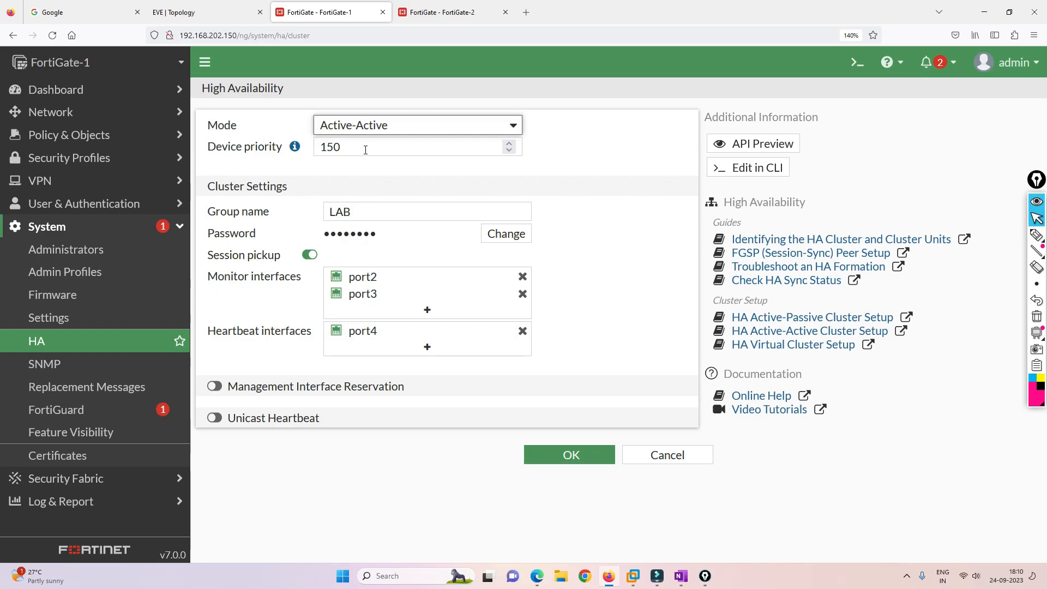
click(366, 150)
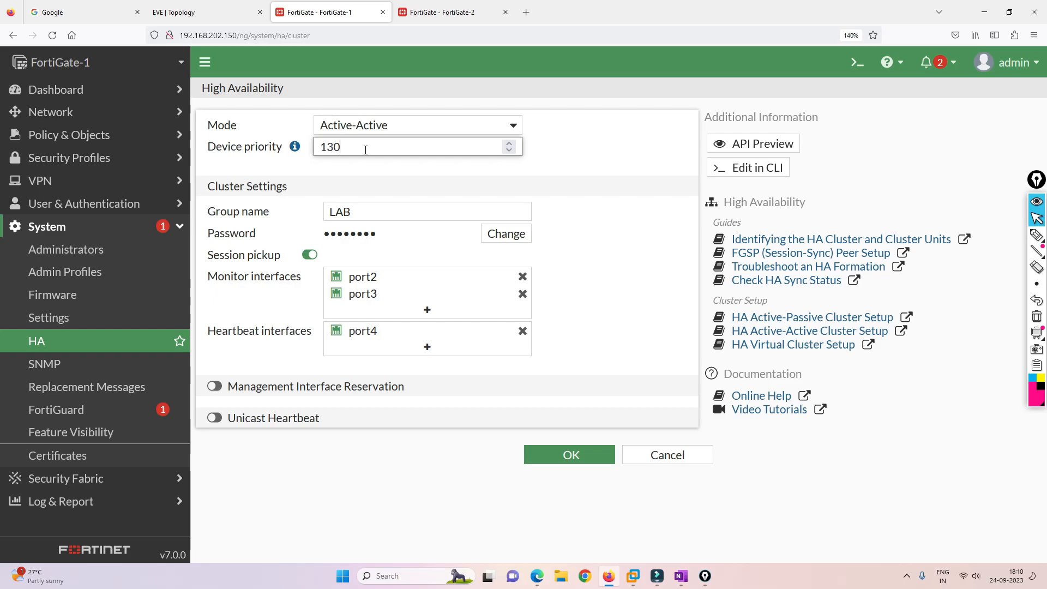
double_click(372, 218)
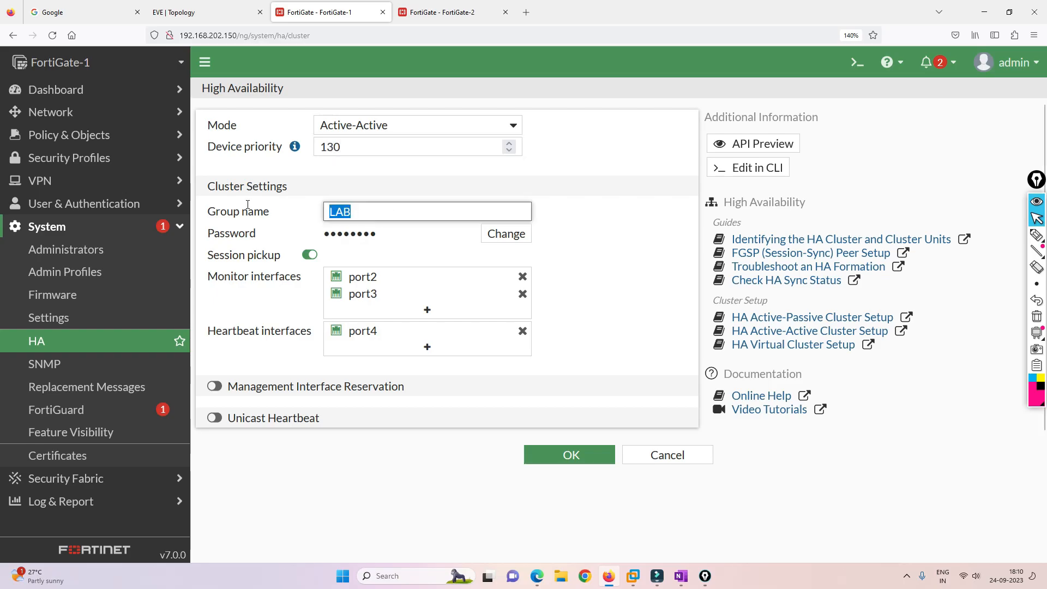
key(BackSpace)
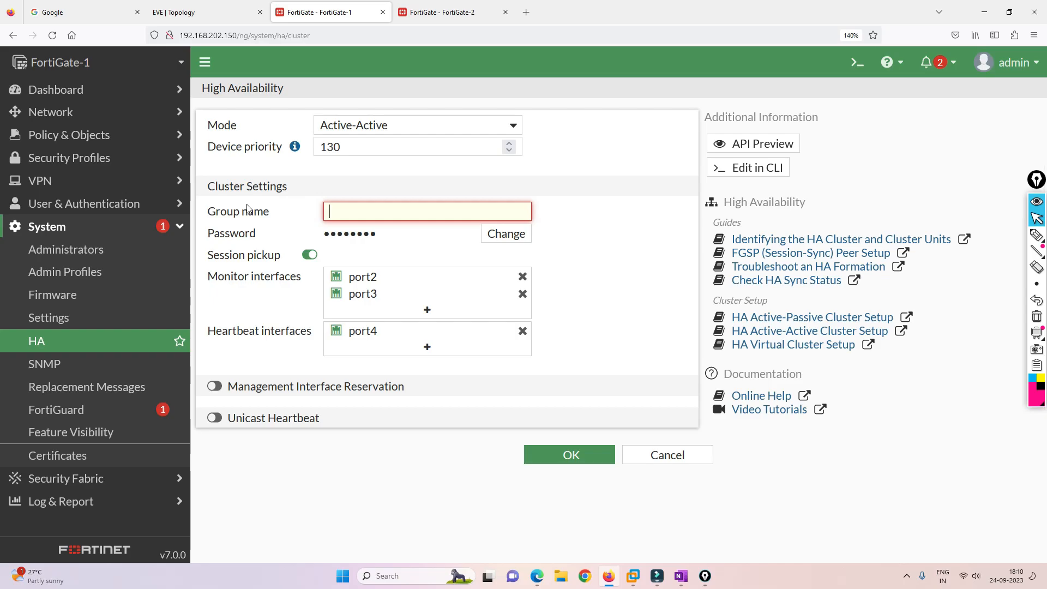
text(Active)
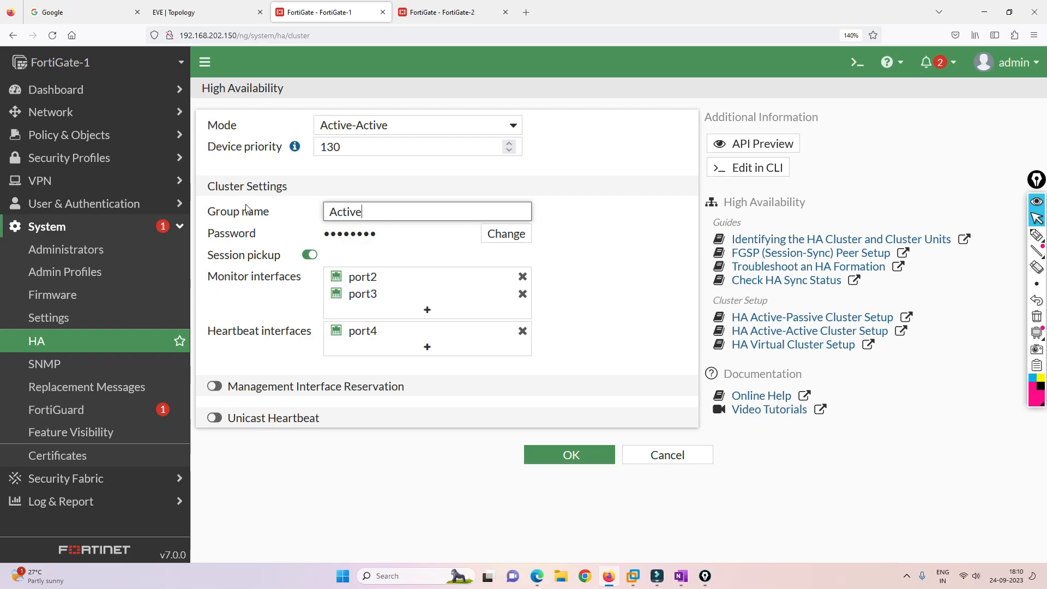
Enter a new cluster password, then compare the HA form against the EVE-NG topology.
click(493, 239)
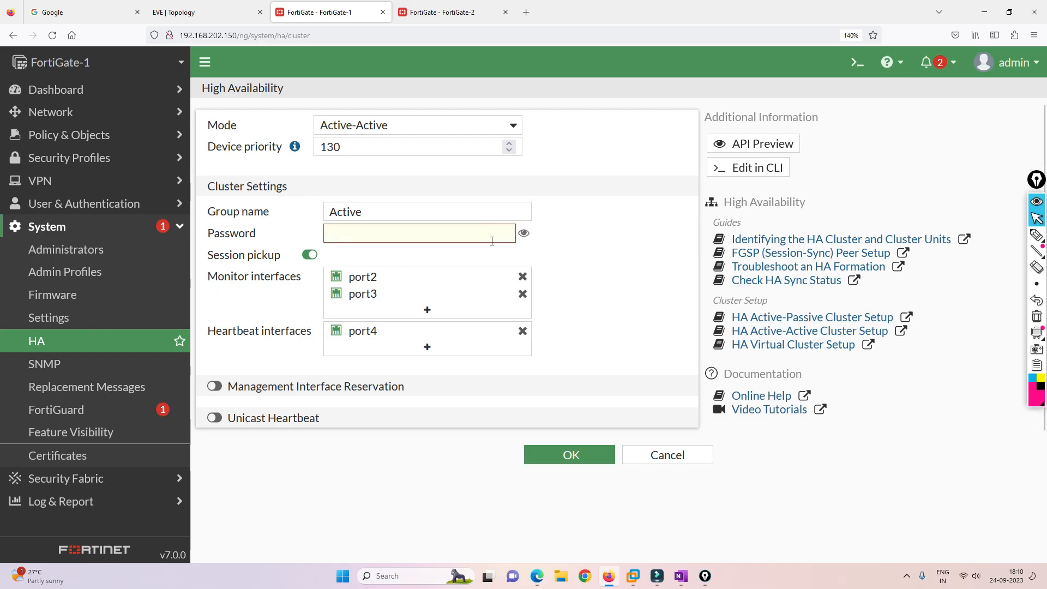
click(428, 234)
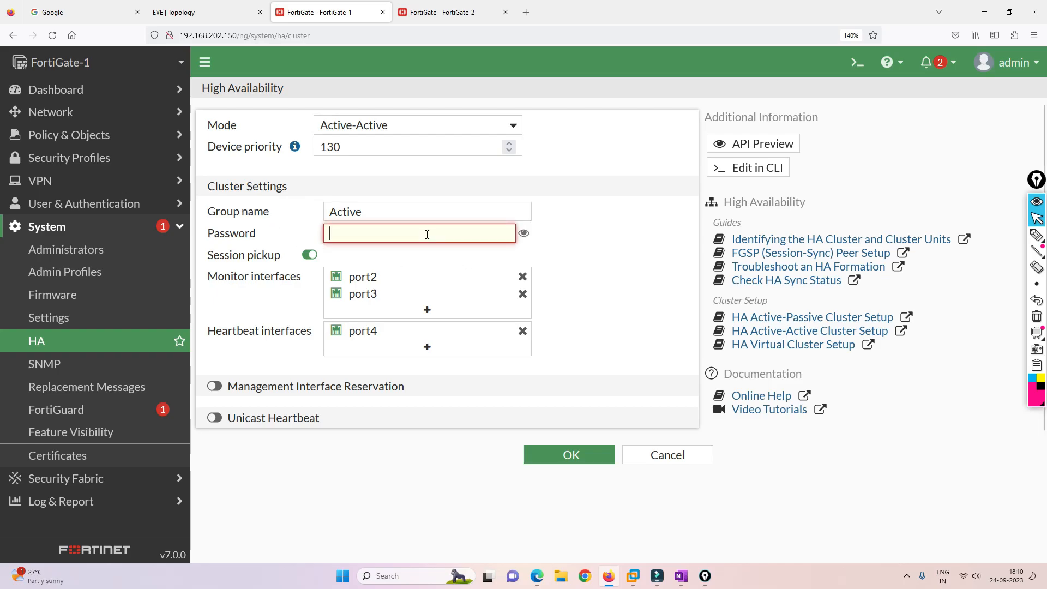
text(••••)
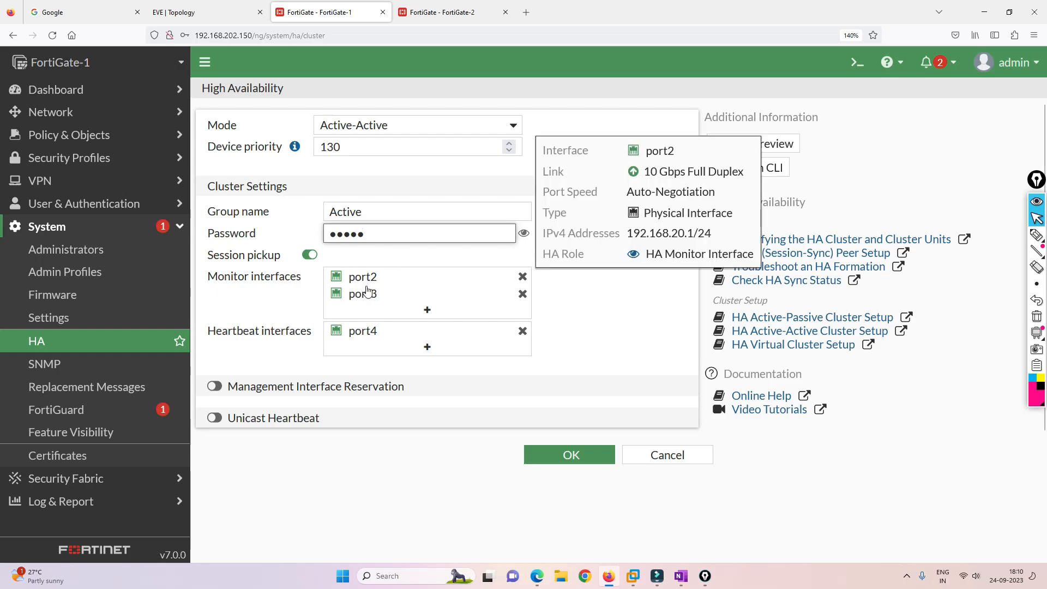
mouse_move(367, 301)
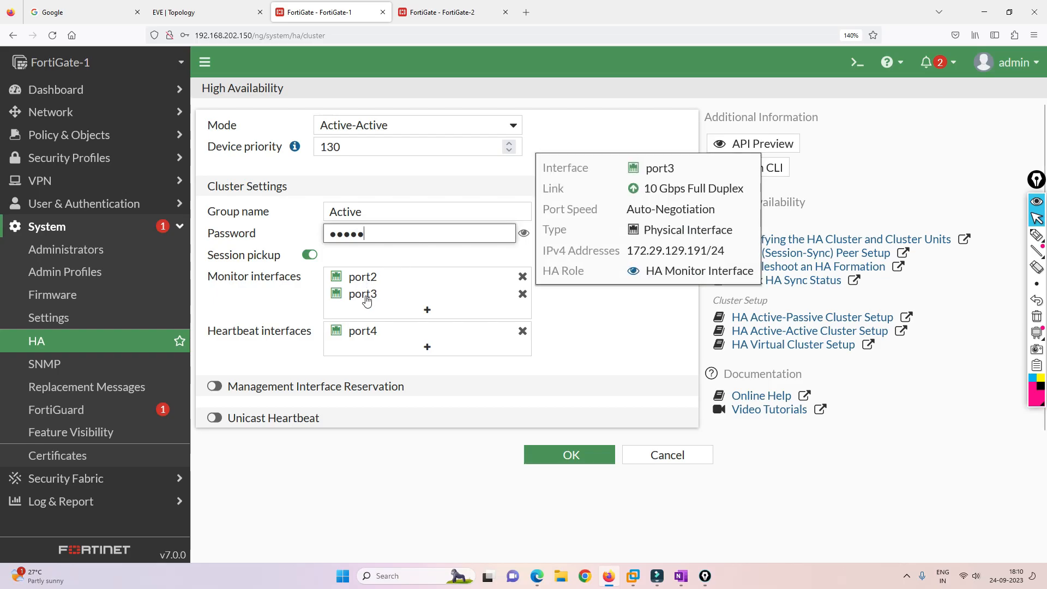
click(208, 12)
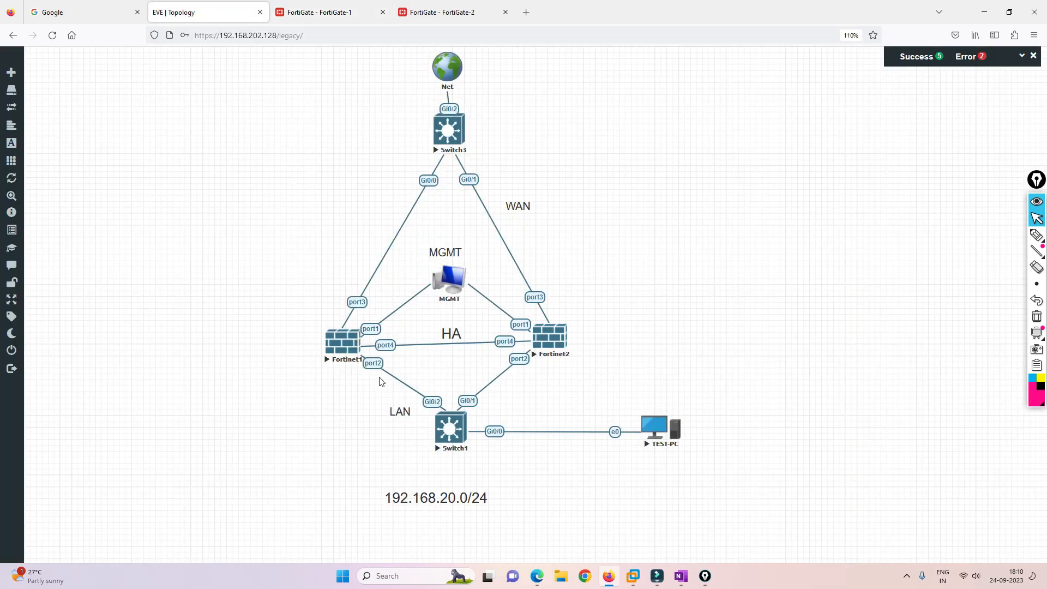
click(319, 12)
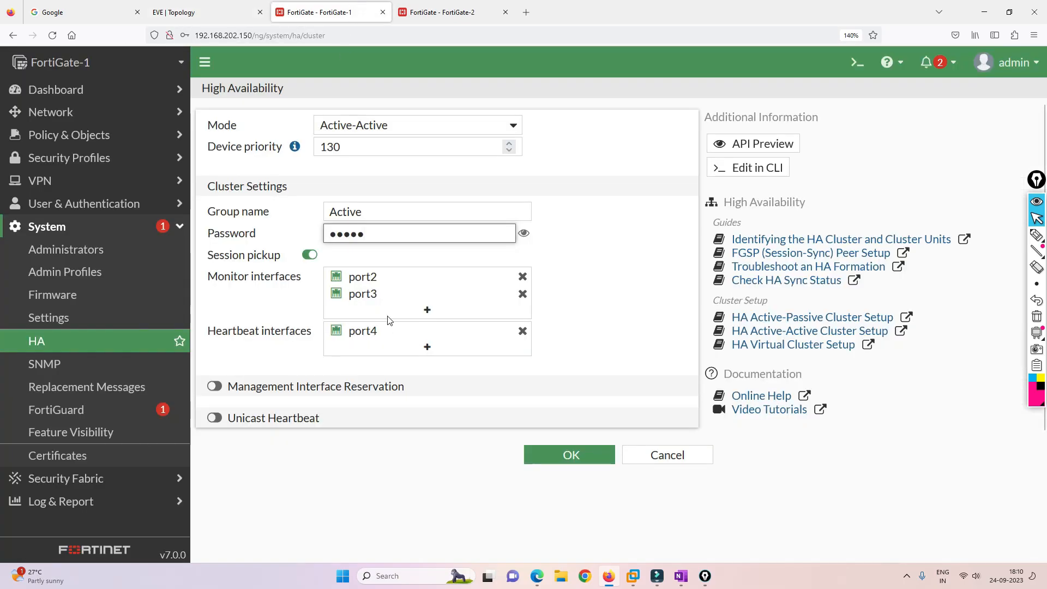
click(219, 12)
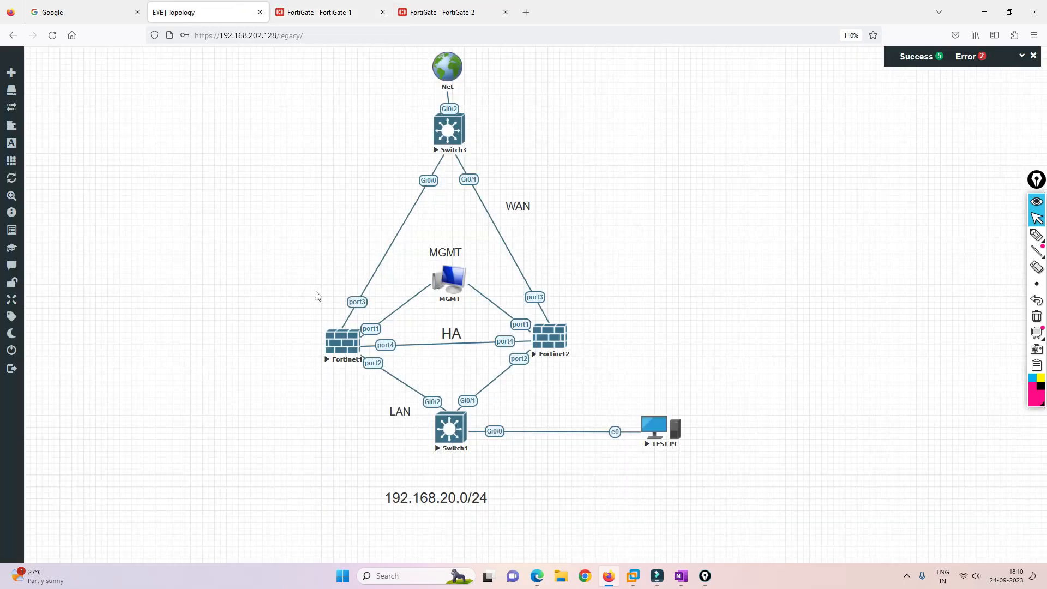
click(319, 12)
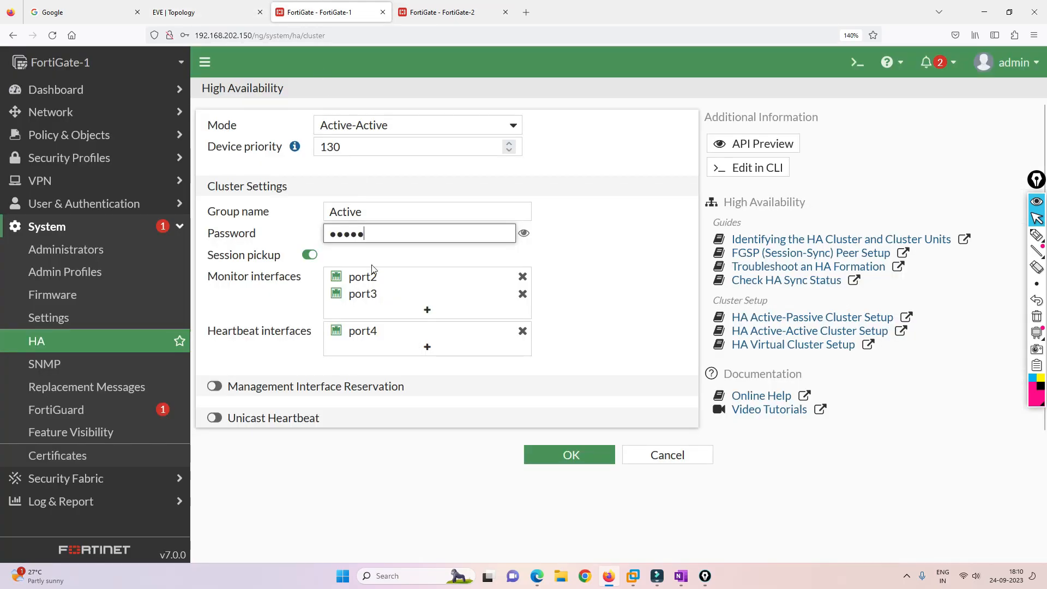
click(340, 392)
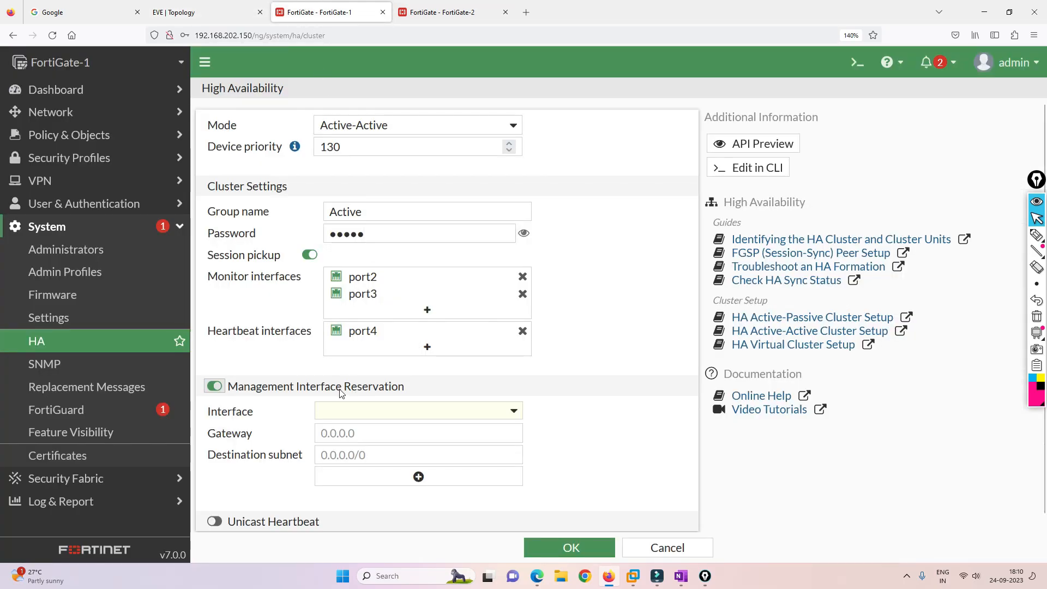
click(375, 418)
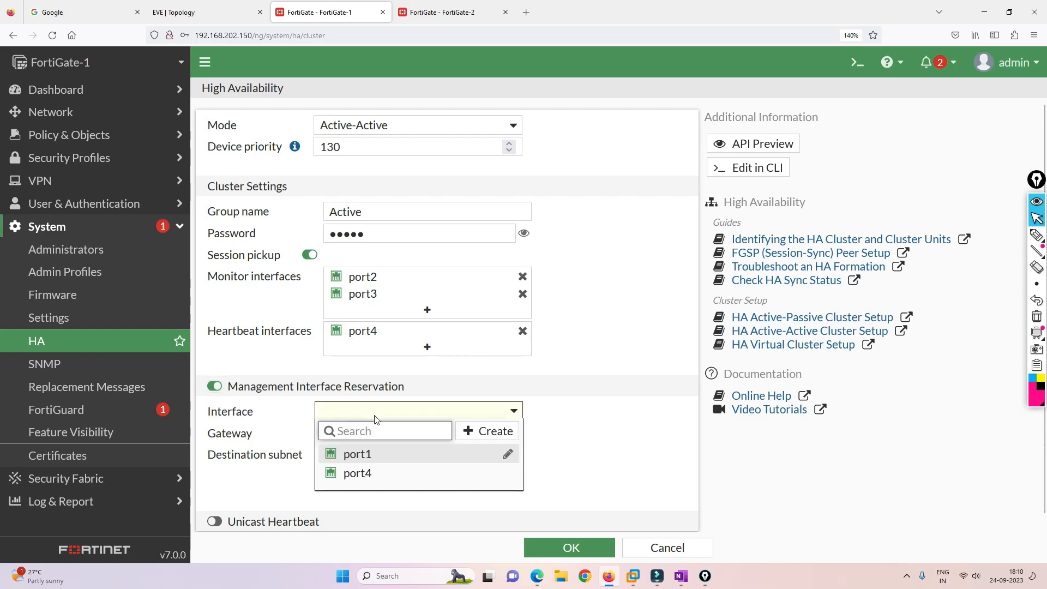
click(371, 455)
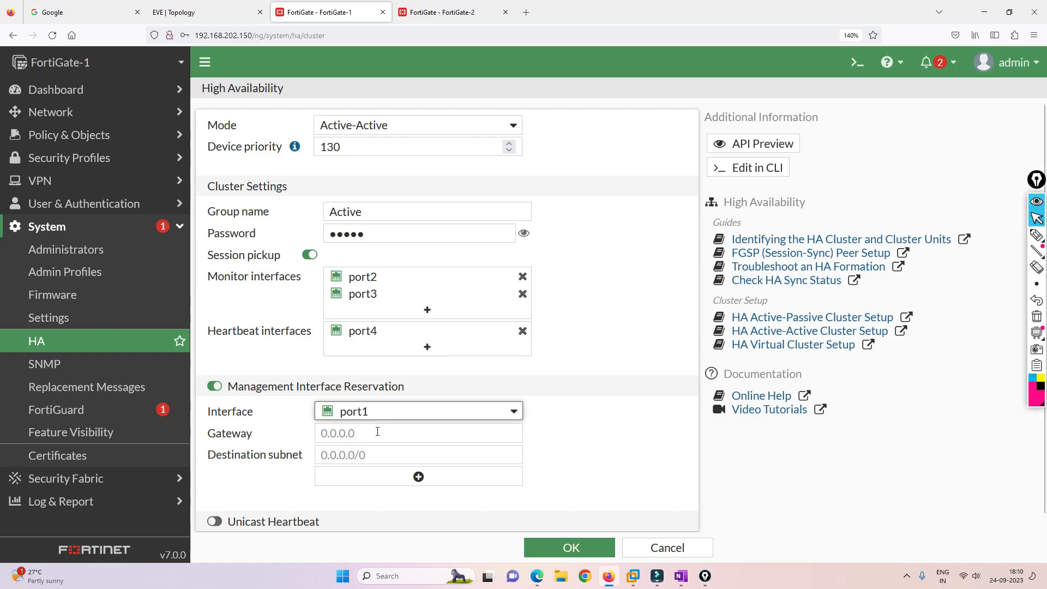
click(213, 385)
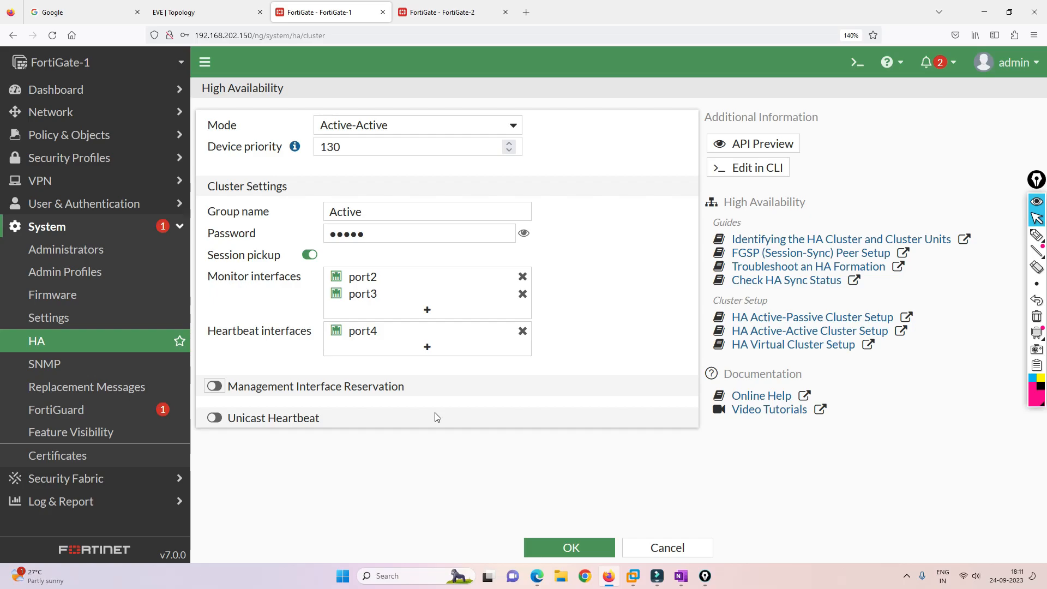
click(442, 12)
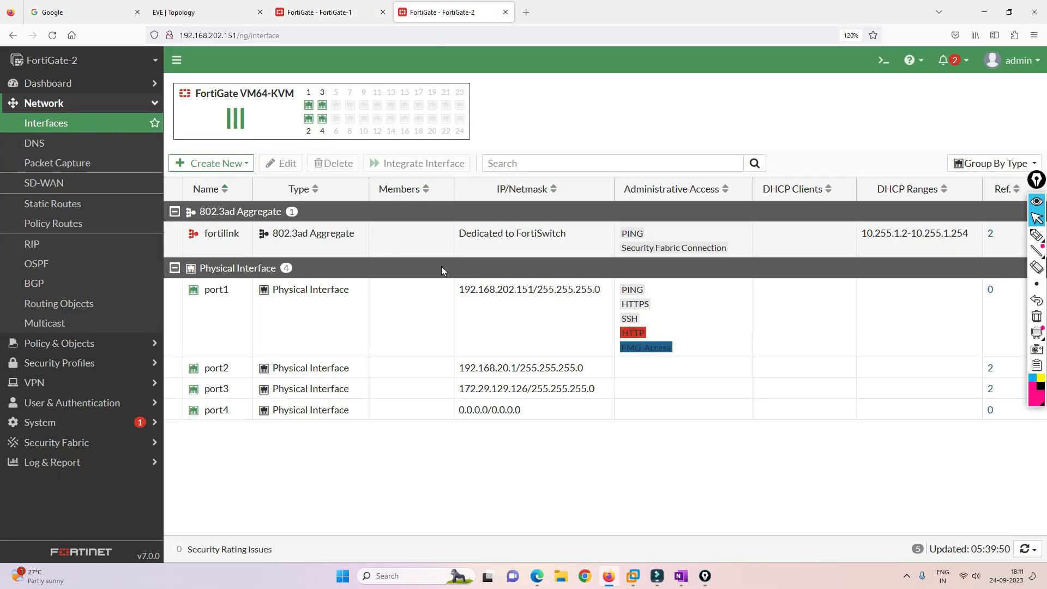
click(349, 13)
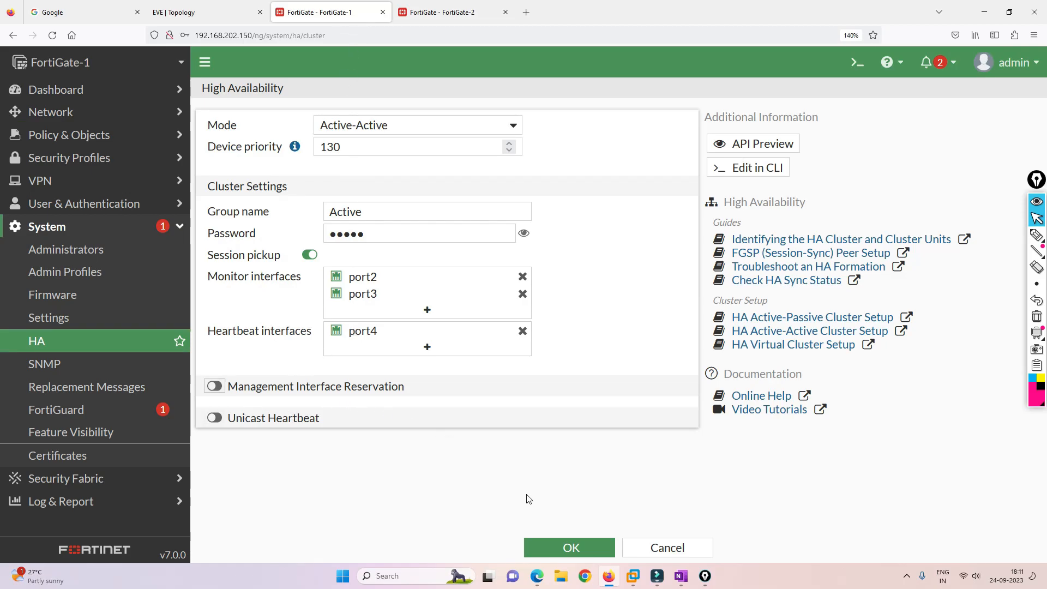
Save FortiGate-1's HA settings without storing the login, and open FortiGate-2's High Availability page.
click(571, 548)
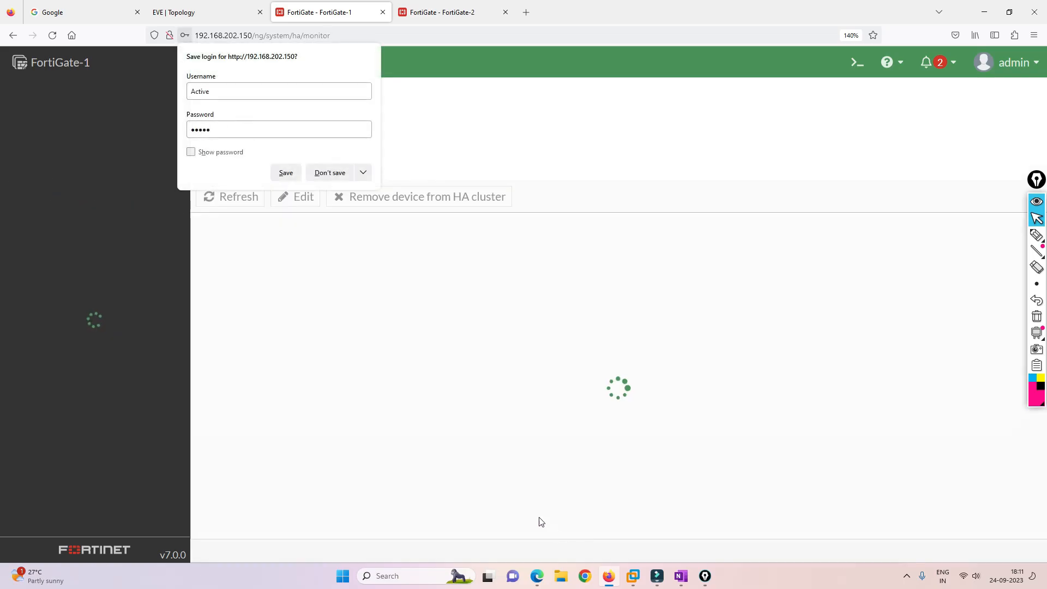
click(325, 173)
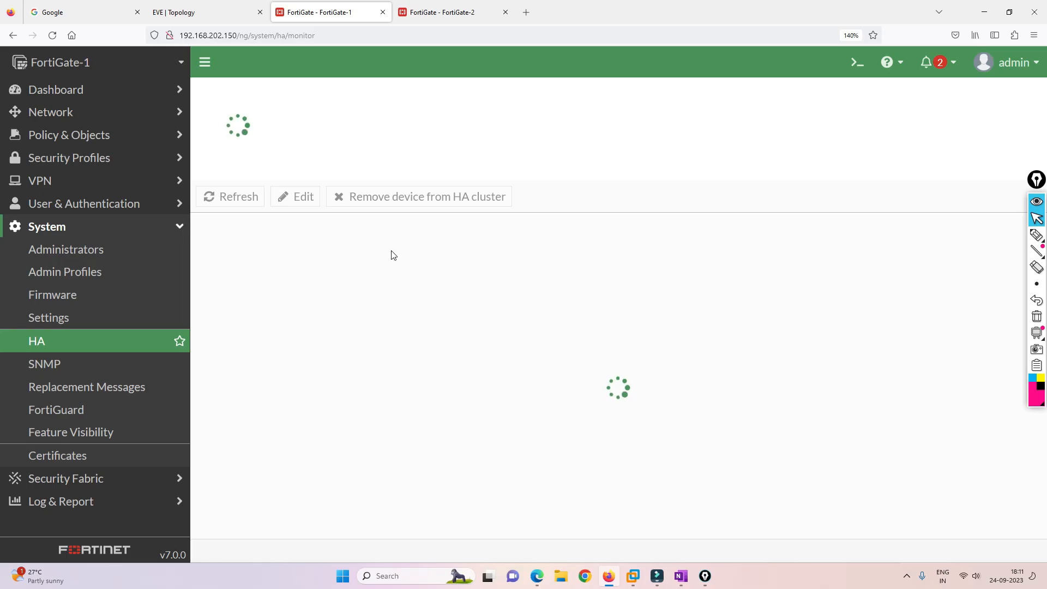
click(438, 6)
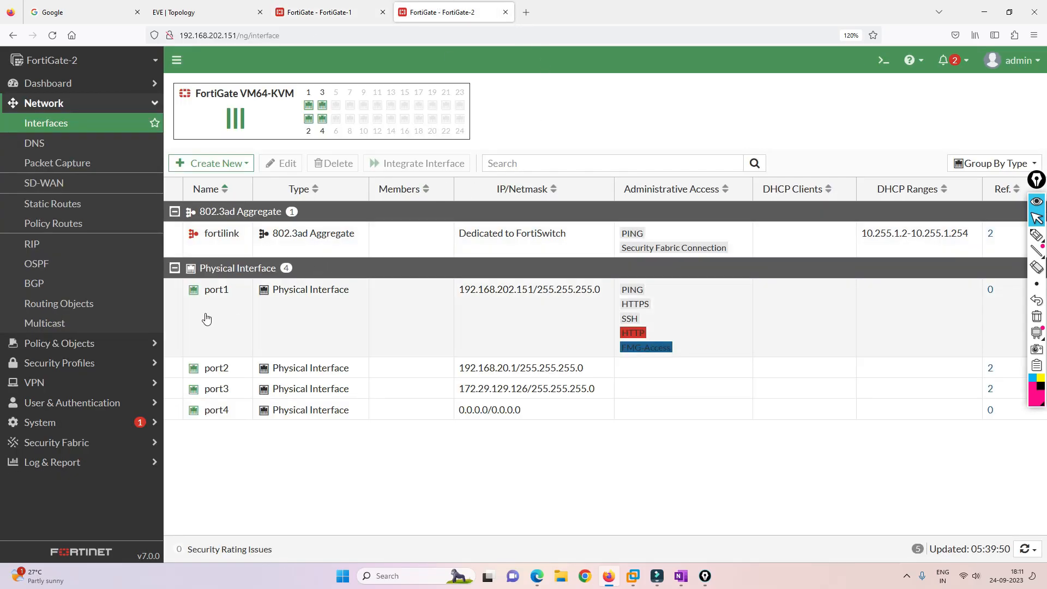
click(64, 421)
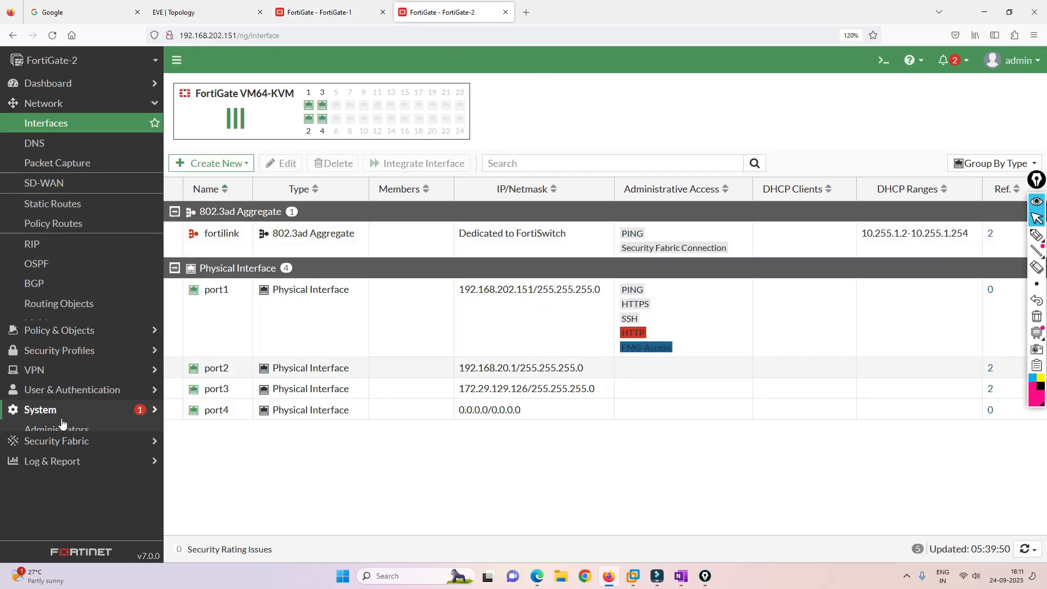
click(62, 303)
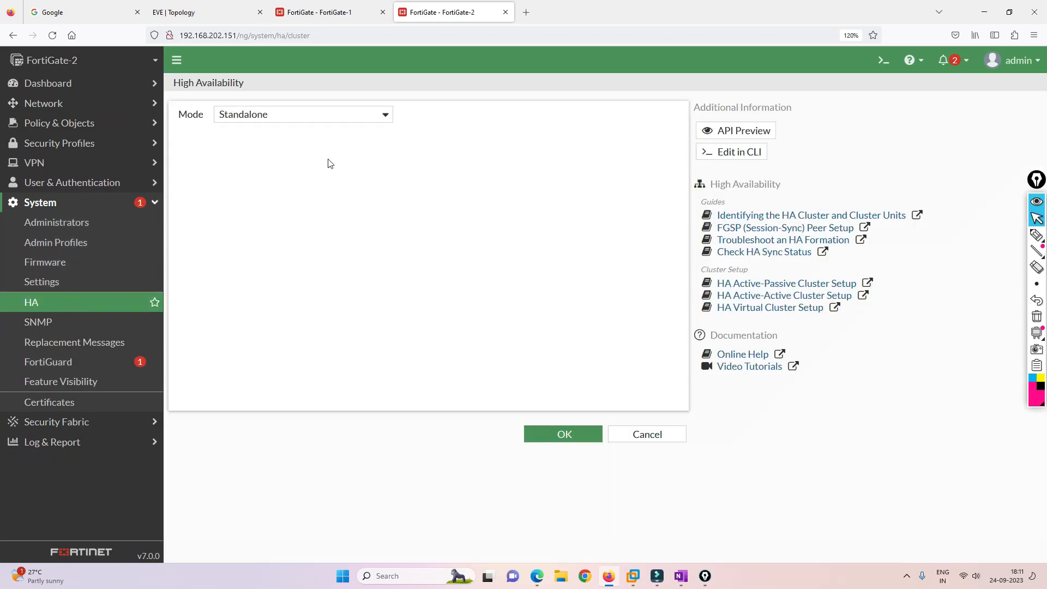
Set FortiGate-2 to Active-Active mode with device priority 100.
click(339, 113)
click(274, 156)
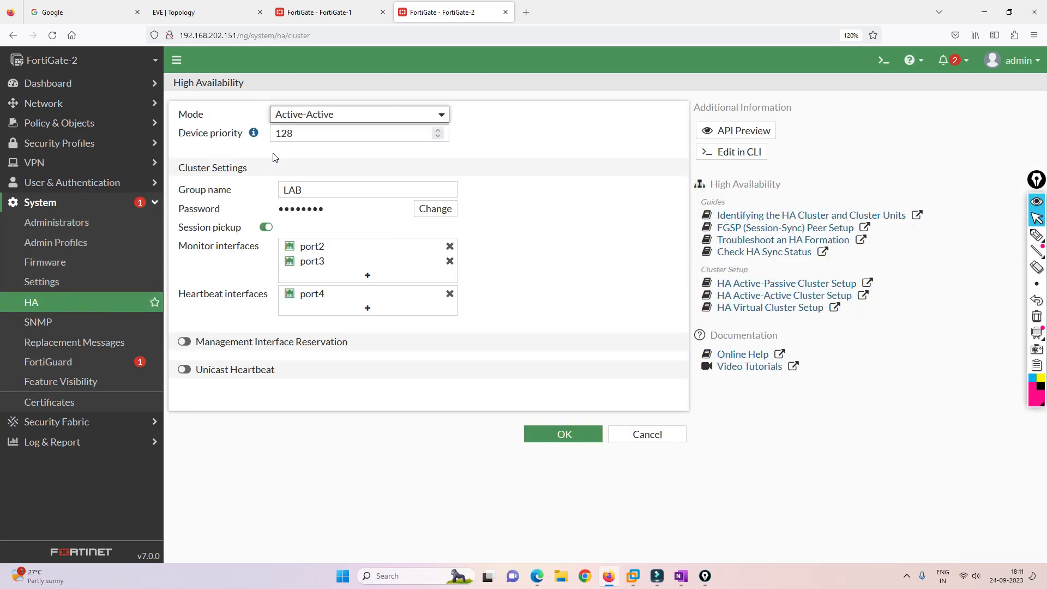
click(328, 12)
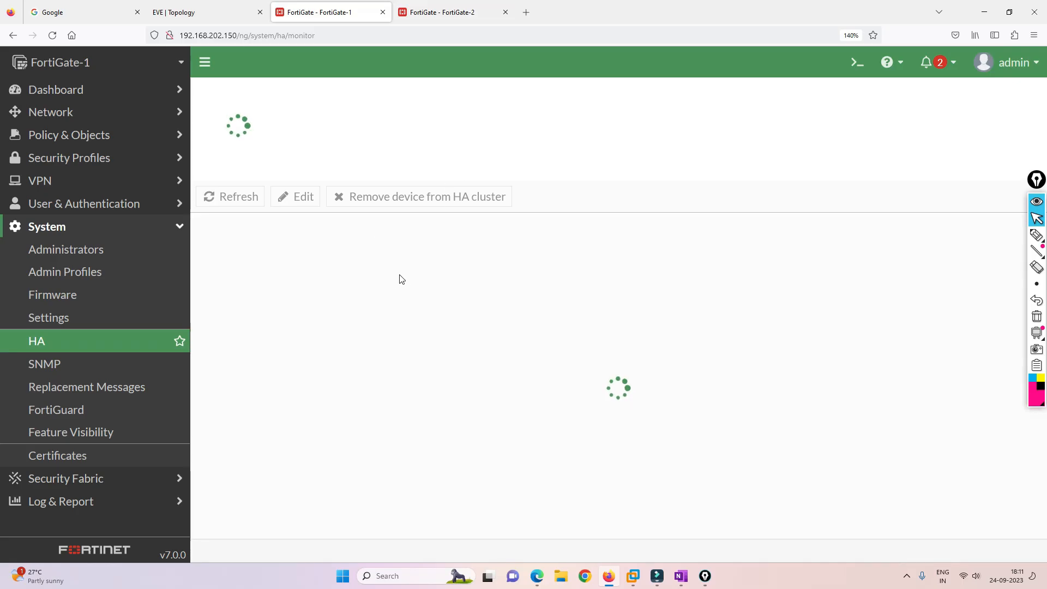
click(462, 11)
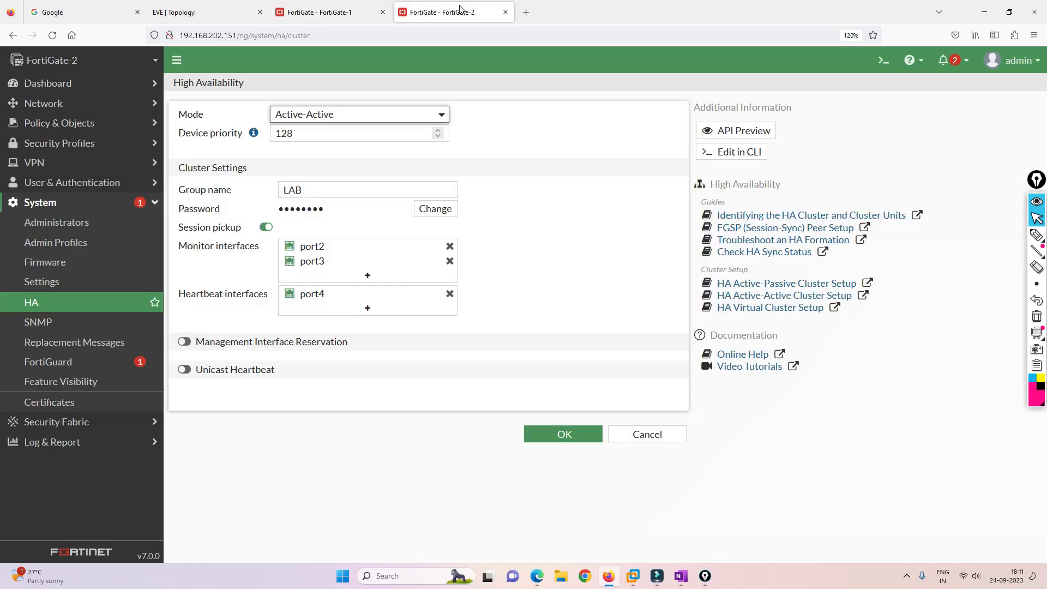
click(304, 135)
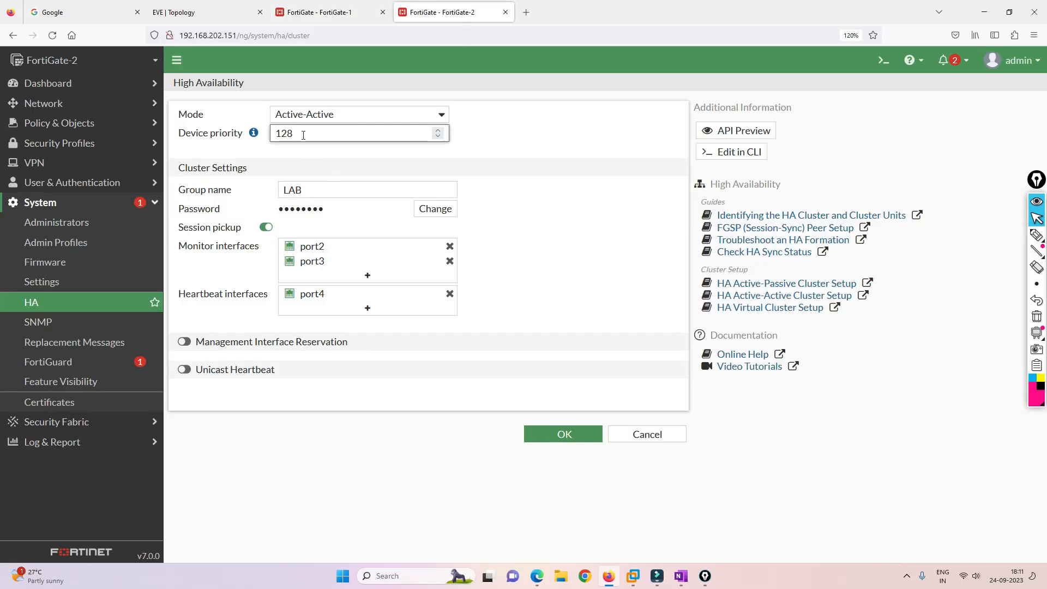
key(BackSpace)
key(BackSpace)
key(BackSpace)
text(100)
Rename FortiGate-2's HA group from LAB to Active and enter a new cluster password.
double_click(319, 188)
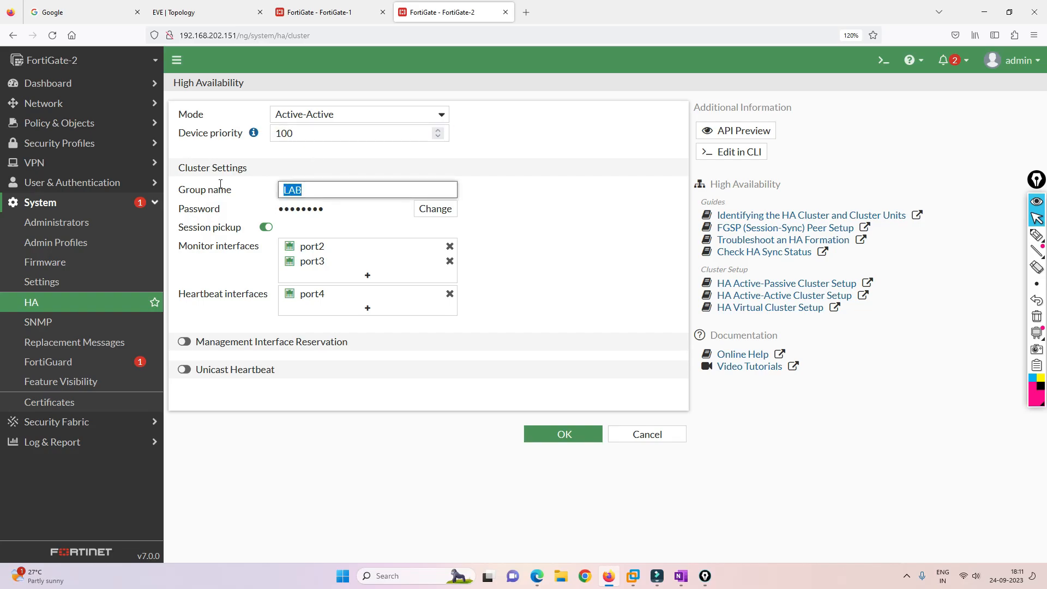
key(BackSpace)
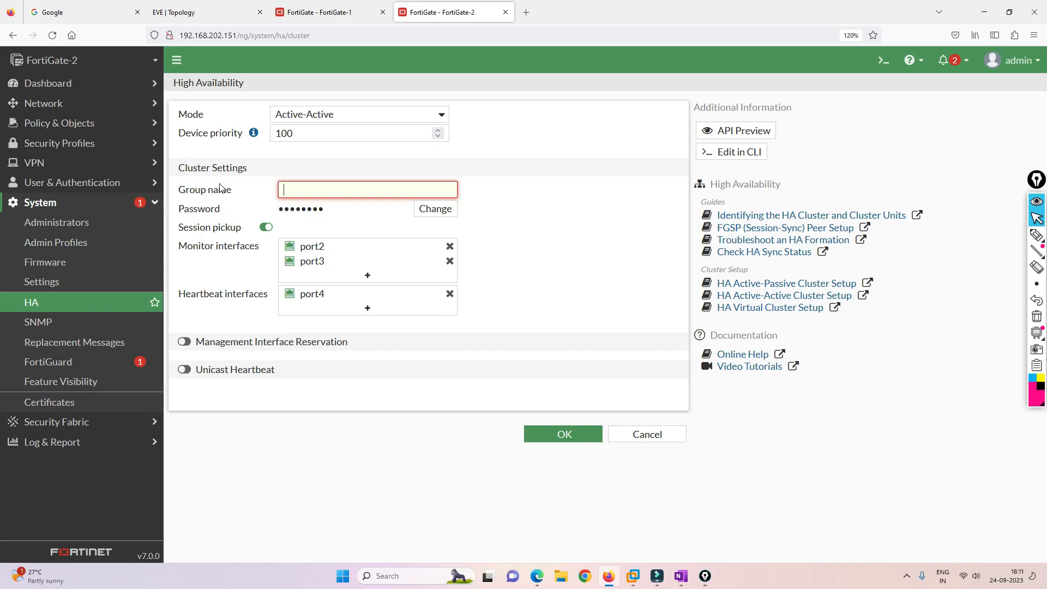
text(a)
key(BackSpace)
text(Active)
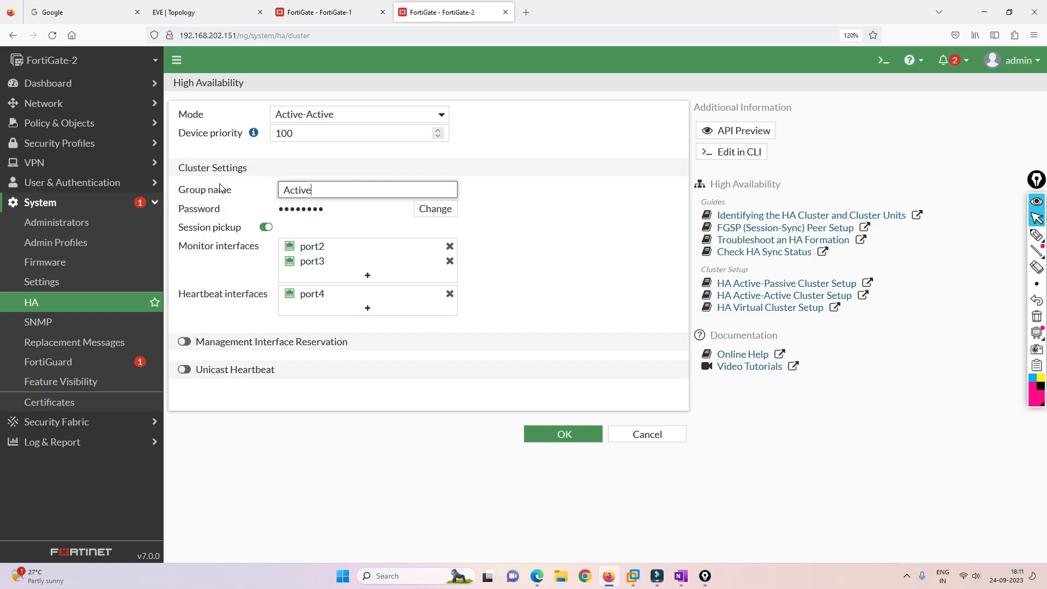
click(434, 210)
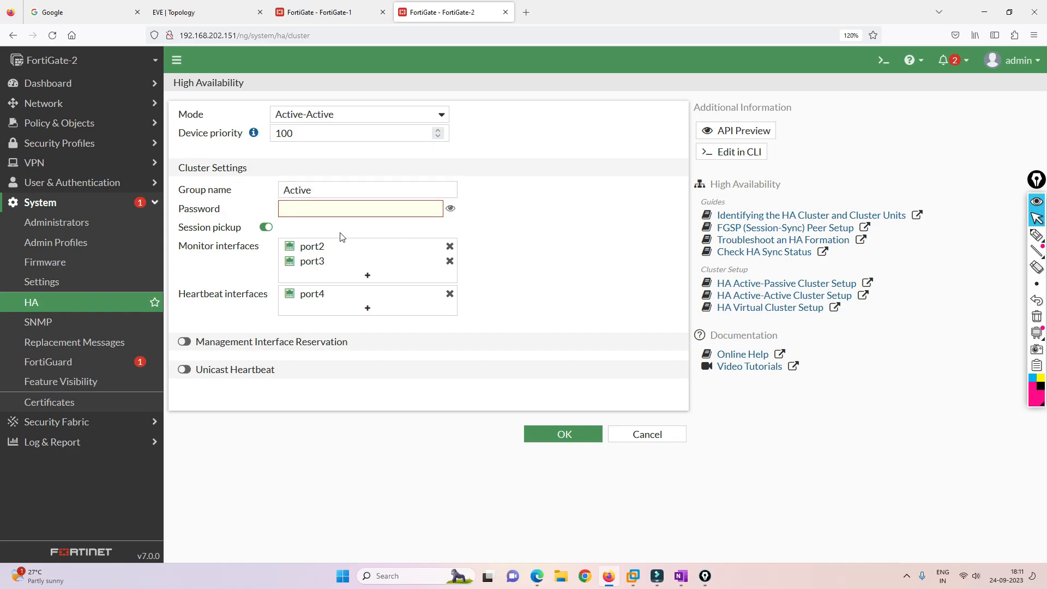
text(•••)
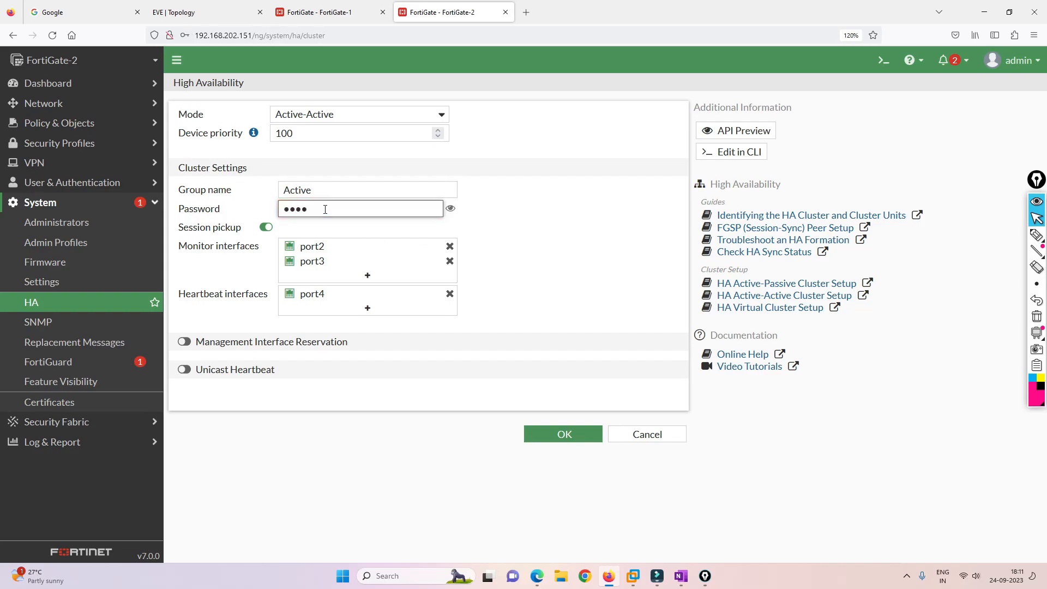
key(BackSpace)
key(BackSpace)
key(BackSpace)
text(•••••)
Compare FortiGate-1's HA monitor with FortiGate-2's filled-in HA form.
click(335, 12)
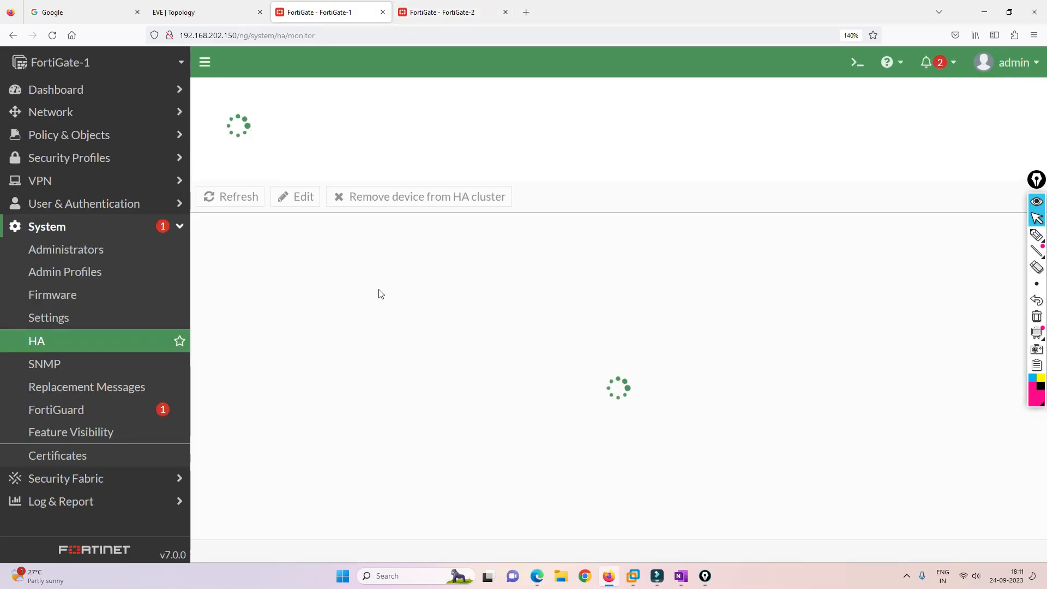
click(456, 5)
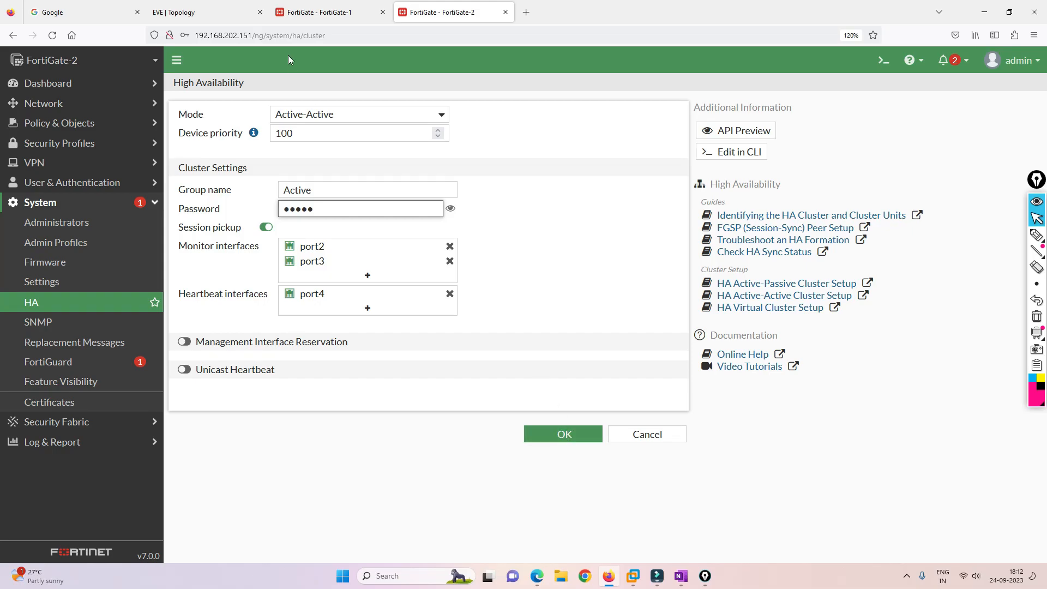
click(306, 5)
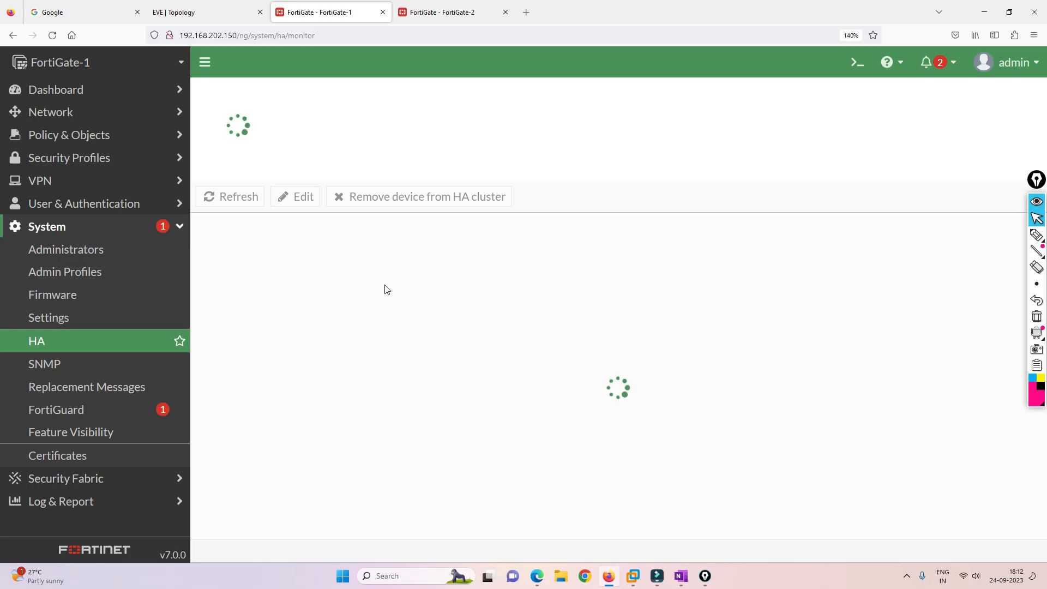
click(468, 8)
click(326, 10)
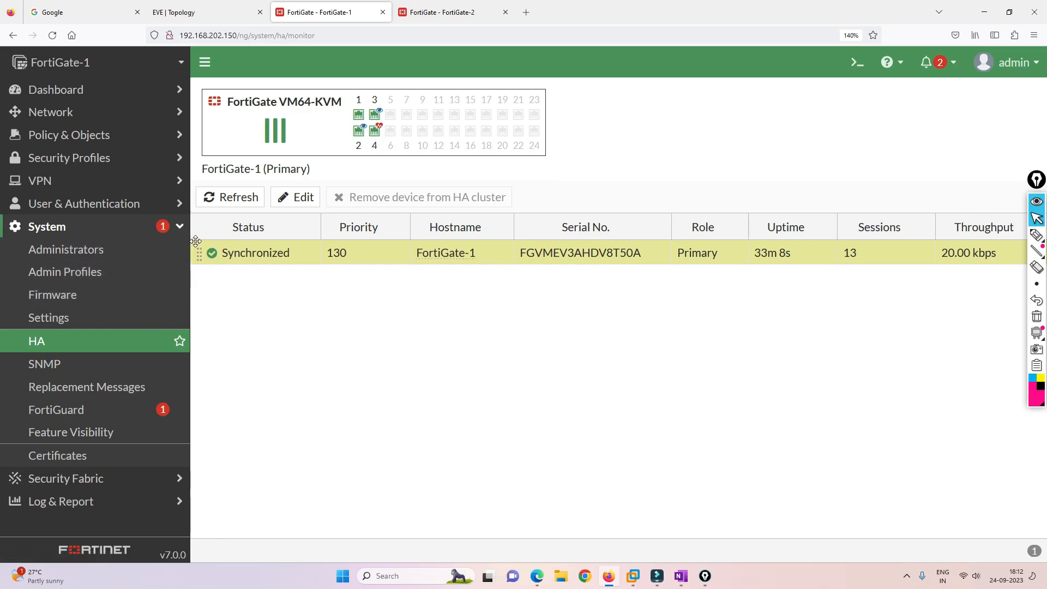
click(452, 10)
Apply FortiGate-2's HA settings, confirm FortiGate-1 primary and FortiGate-2 secondary synchronized, then return to EVE-NG.
click(551, 434)
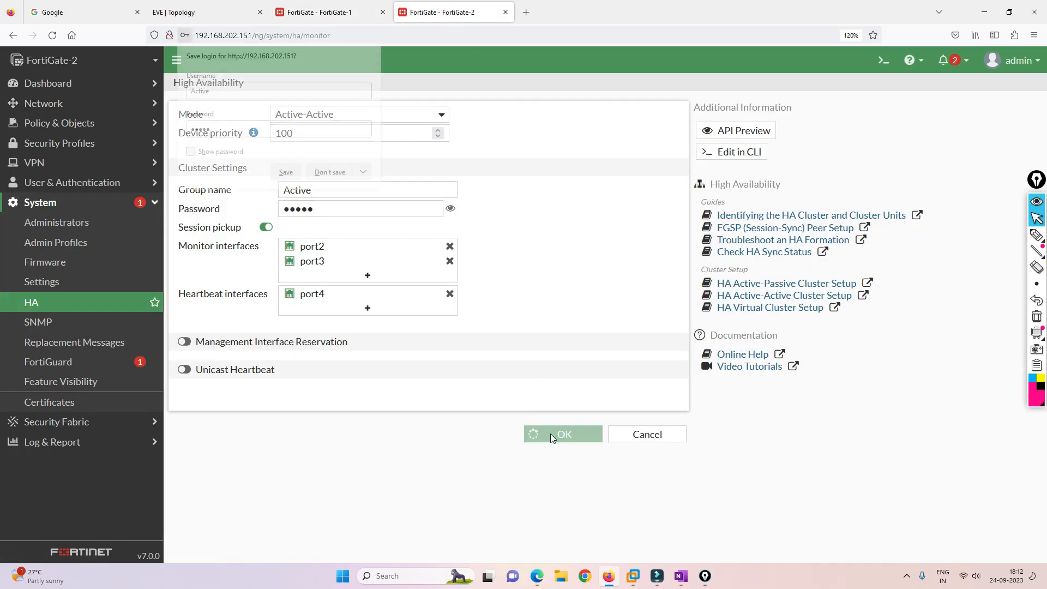
click(338, 176)
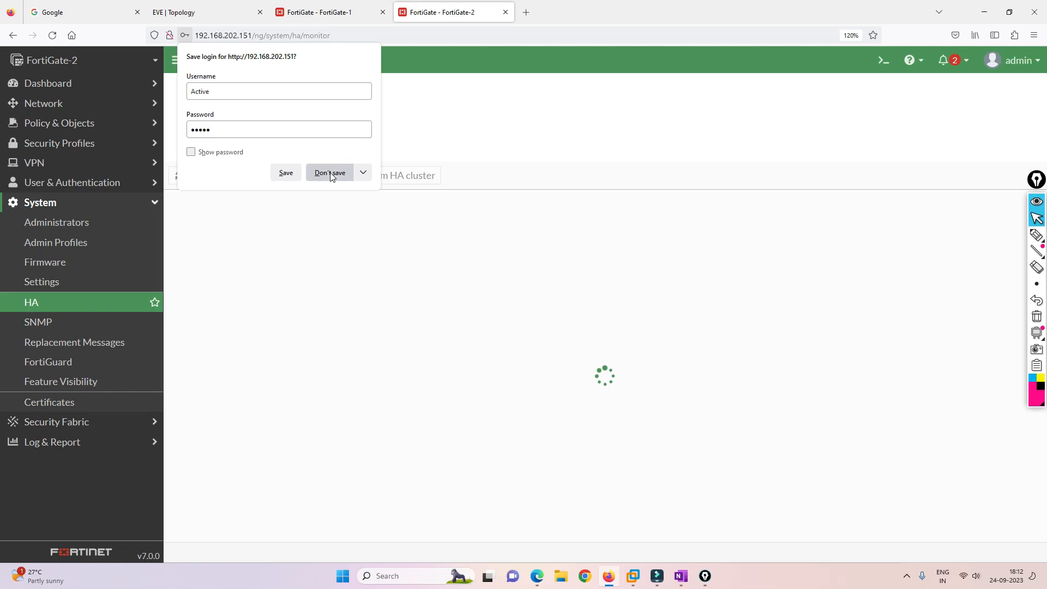
click(326, 19)
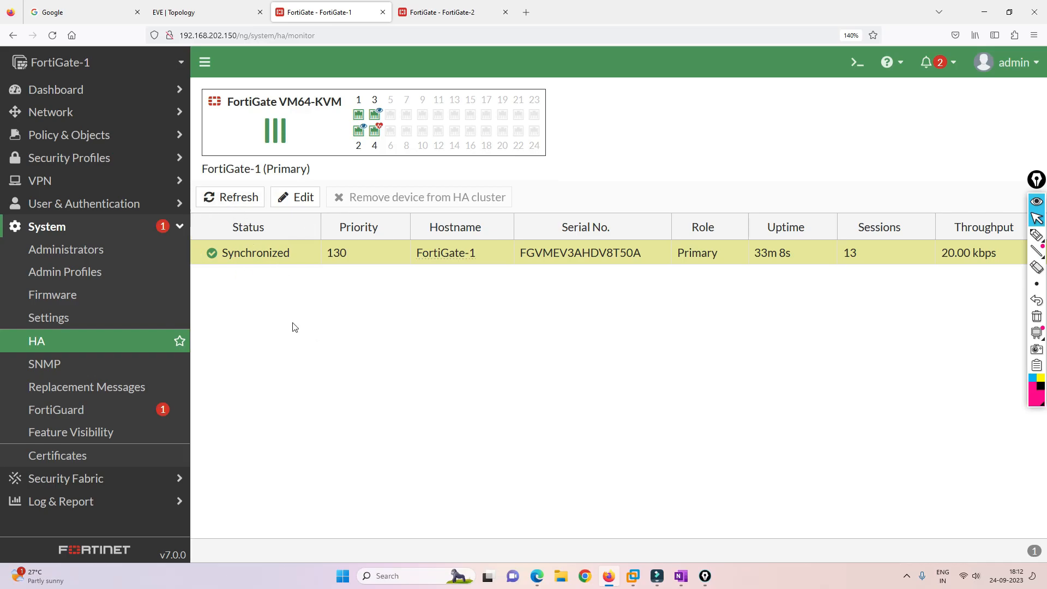
click(407, 9)
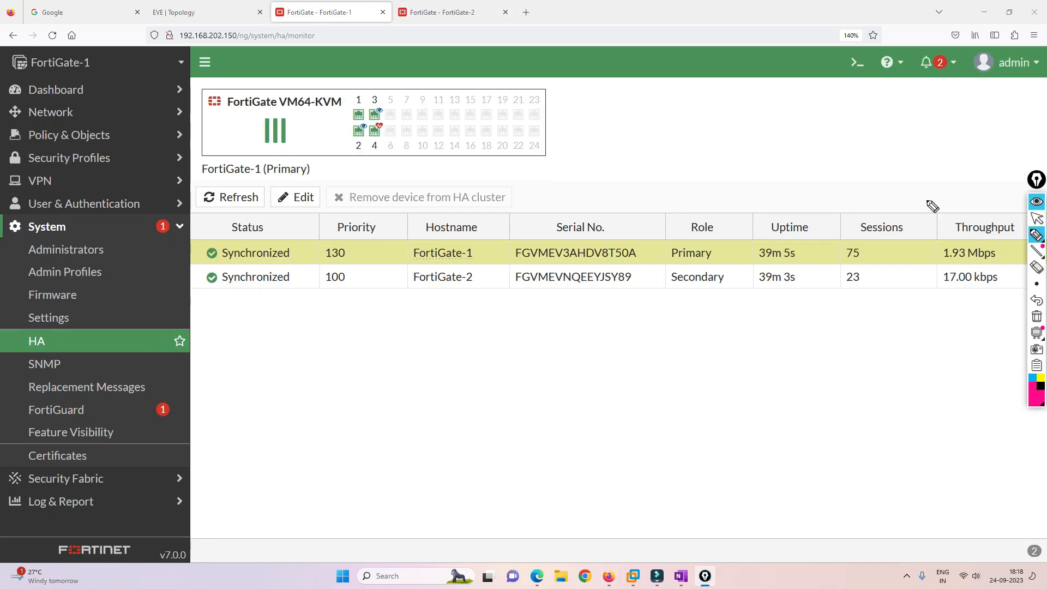
click(1036, 219)
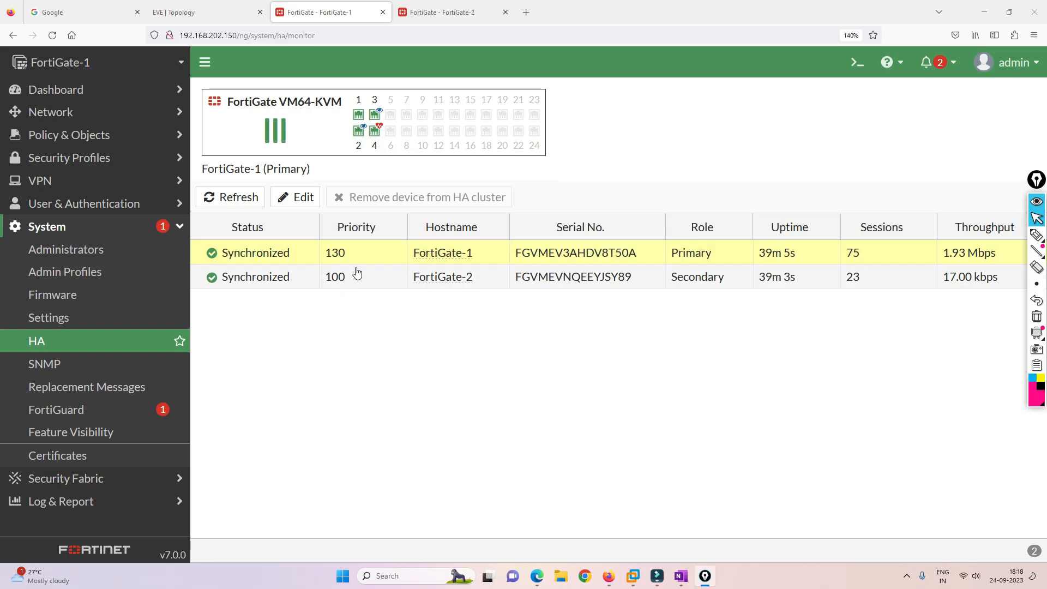
click(209, 10)
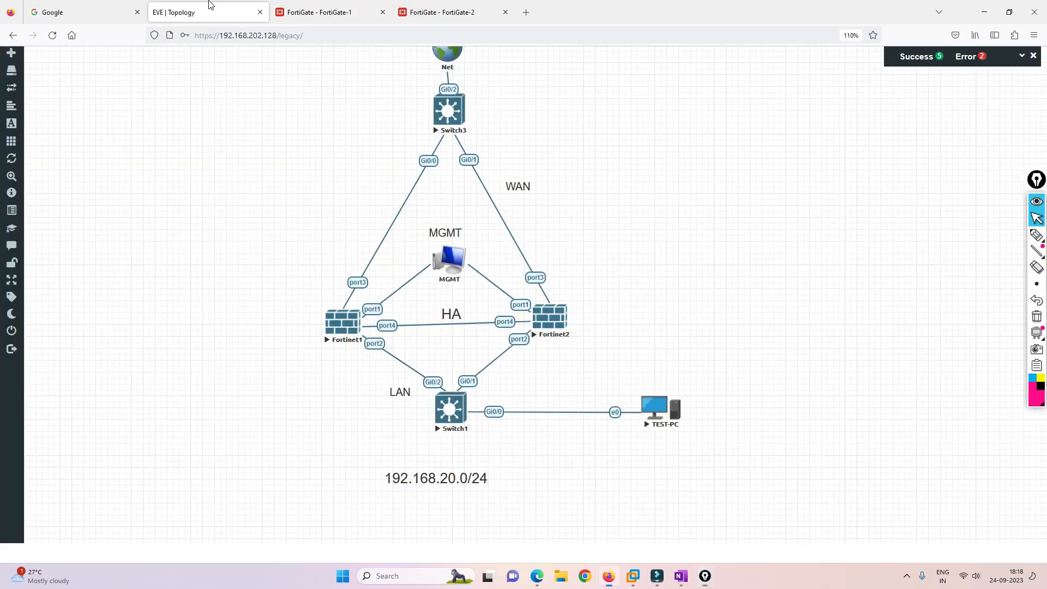
Load facebook.com in TEST-PC's Firefox, then close that console and open Fortinet1's console.
click(664, 416)
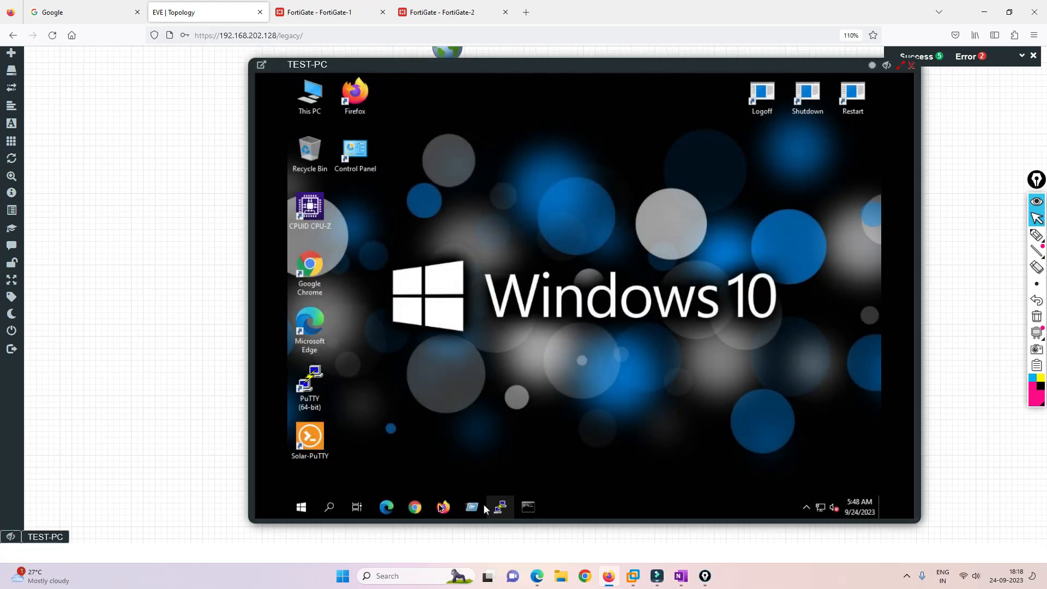
click(443, 508)
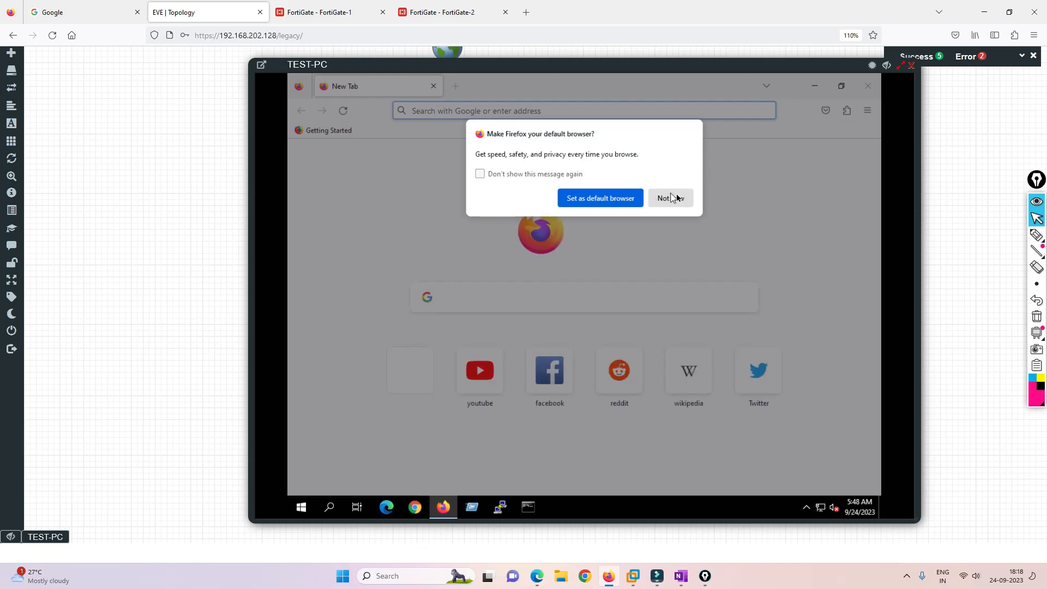
click(670, 198)
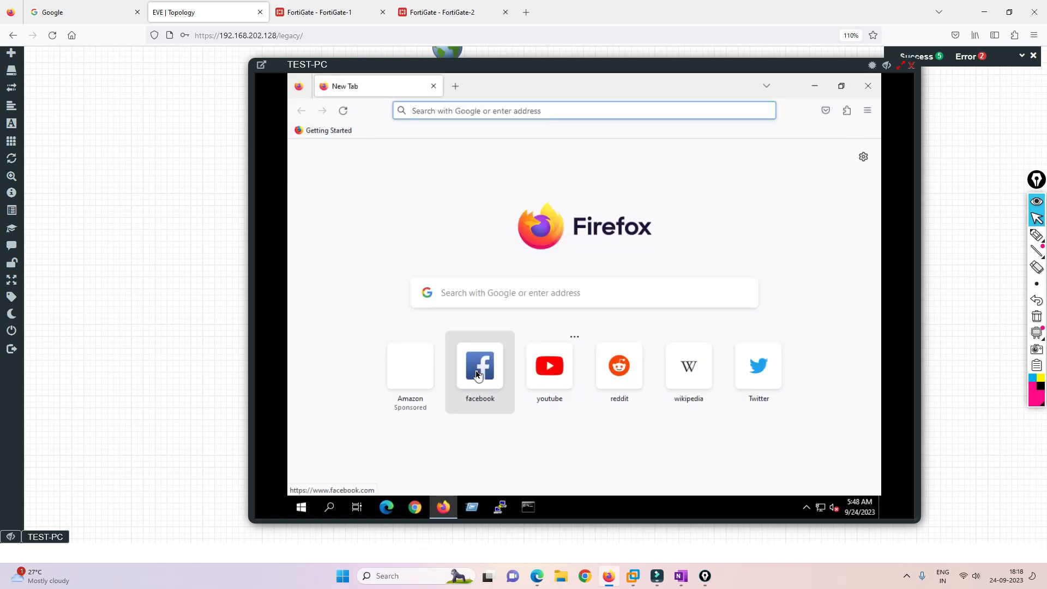
click(479, 374)
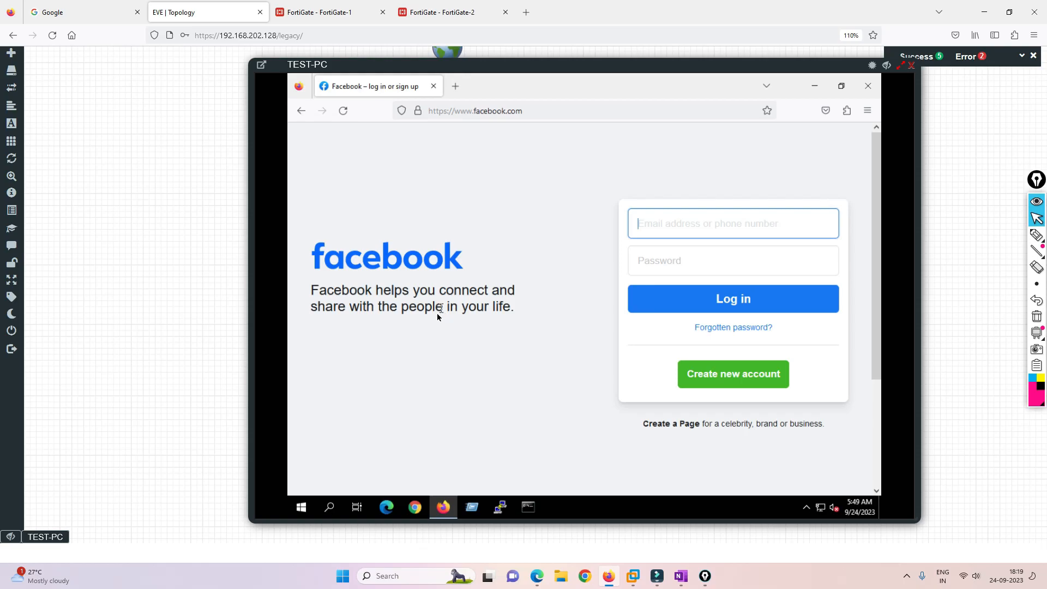
click(912, 66)
click(340, 326)
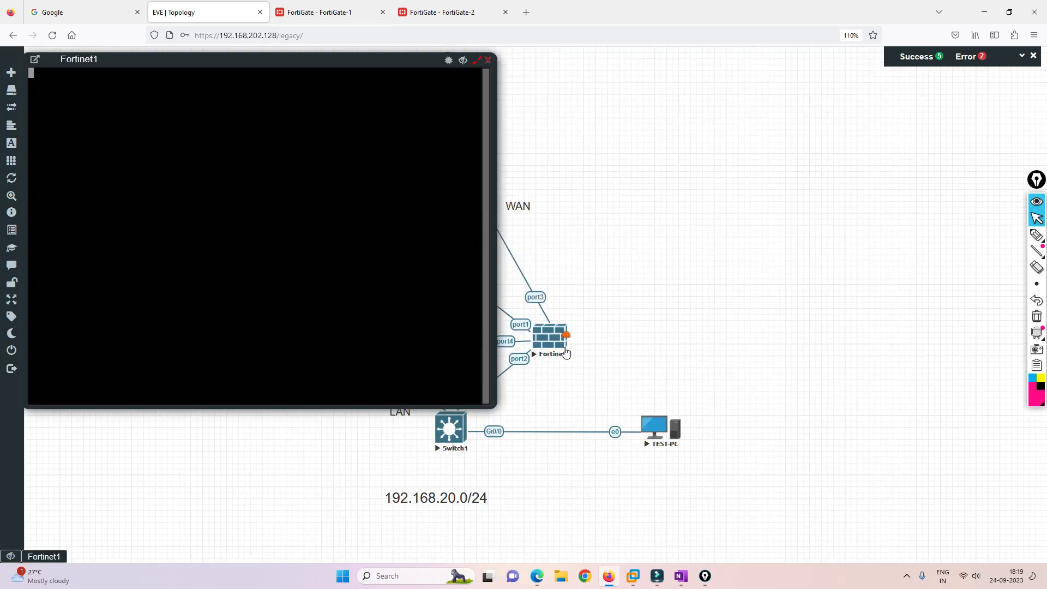
Place Fortinet2's console beside Fortinet1's and log in to FortiGate-1 as admin.
click(565, 352)
drag(341, 59, 826, 70)
click(286, 152)
key(Return)
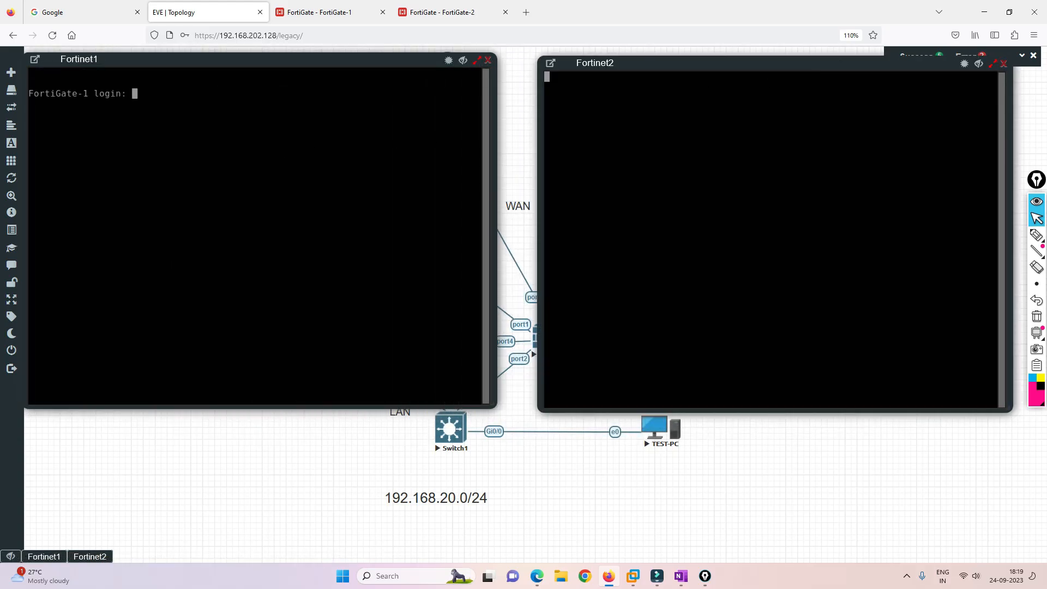
text(admin)
key(Return)
key(Return)
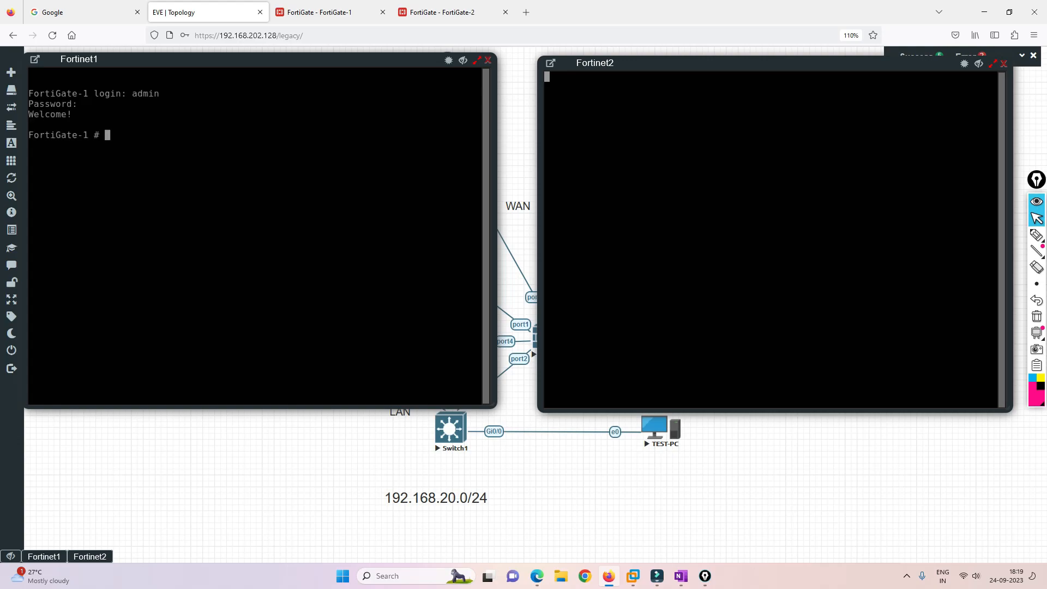
click(744, 127)
key(Return)
Type 'get system session list' on FortiGate-2 and run it on FortiGate-1, showing 192.168.20.5 sessions.
text(gets)
key(BackSpace)
text(system )
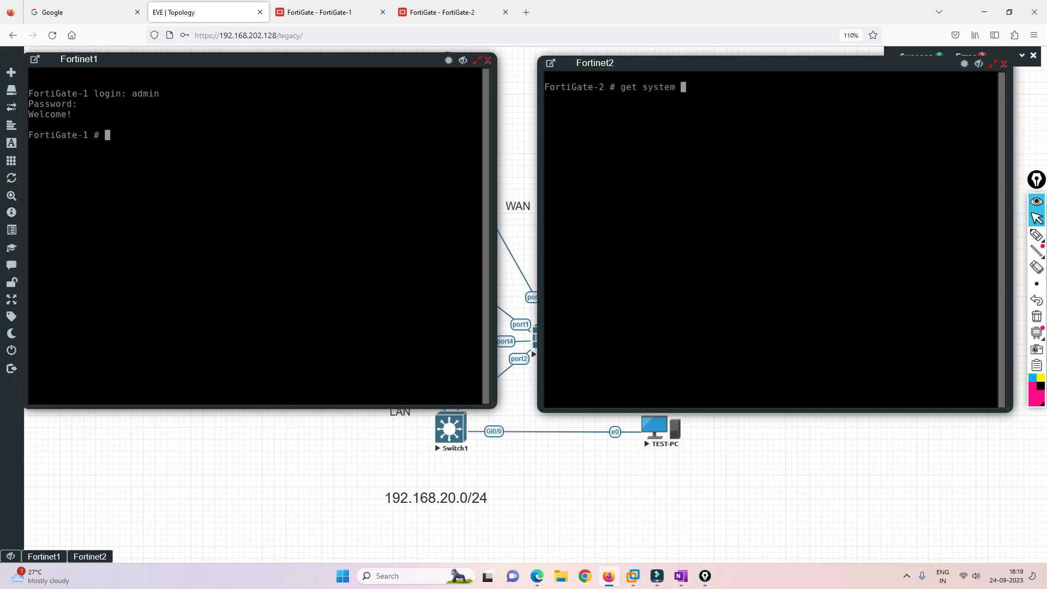
text(session list)
click(208, 168)
text(get system )
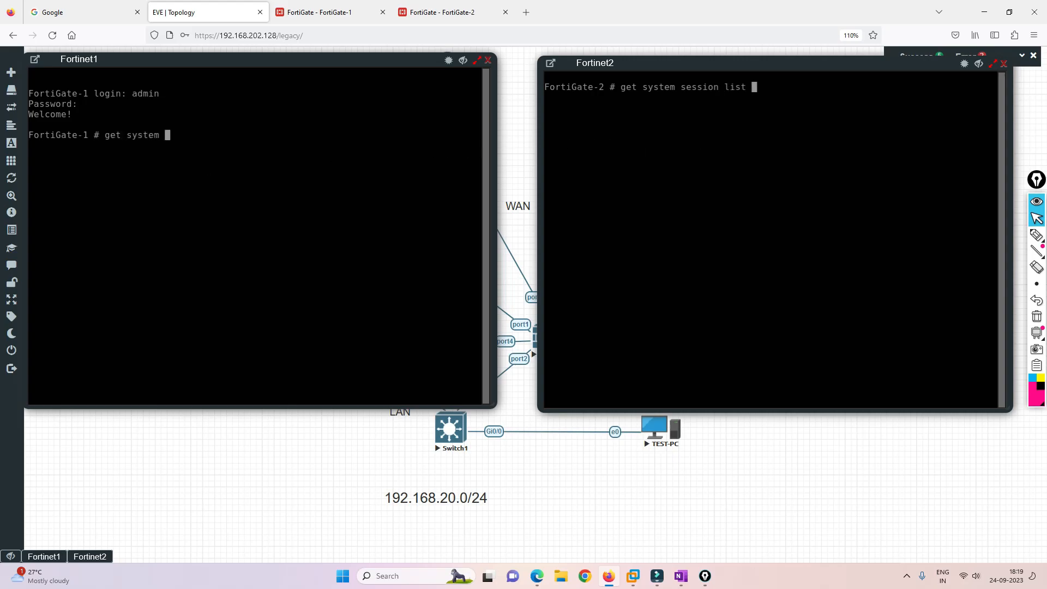
text(session list)
key(Return)
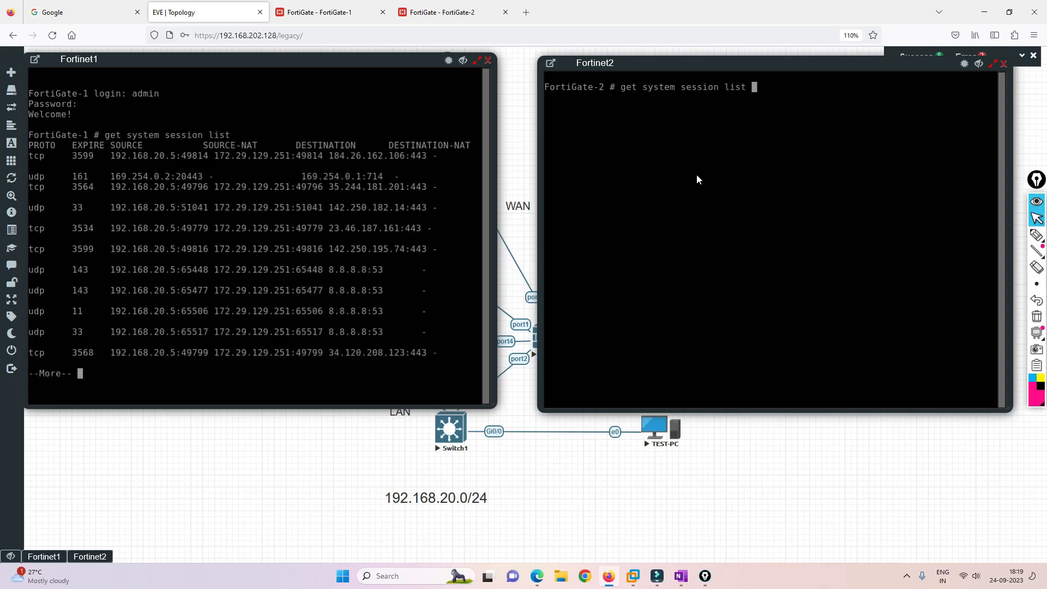
Run the session list on FortiGate-2 and page through both units' session lists.
key(Return)
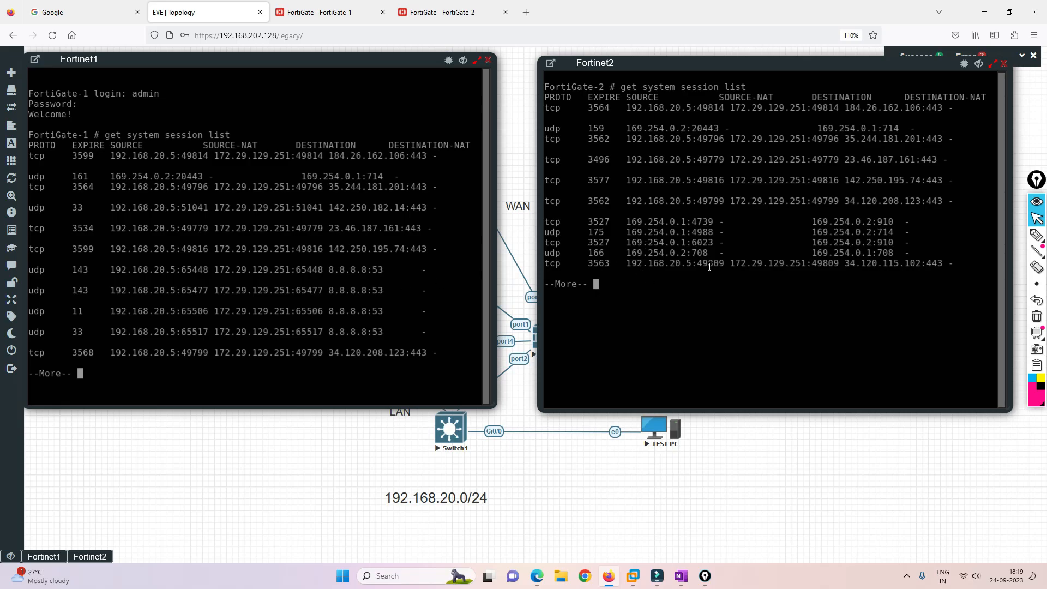
key(space)
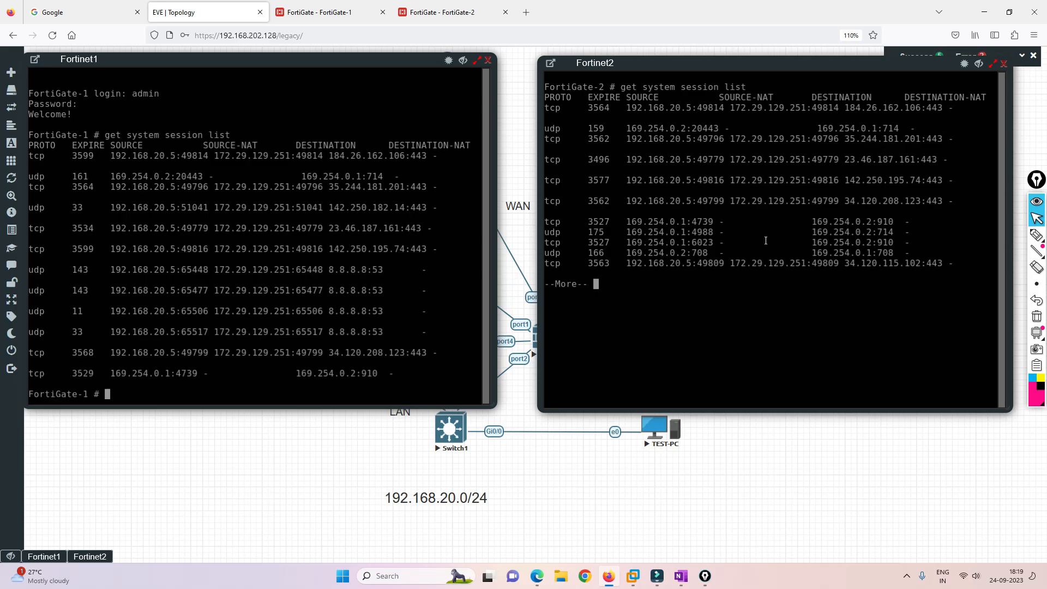
key(space)
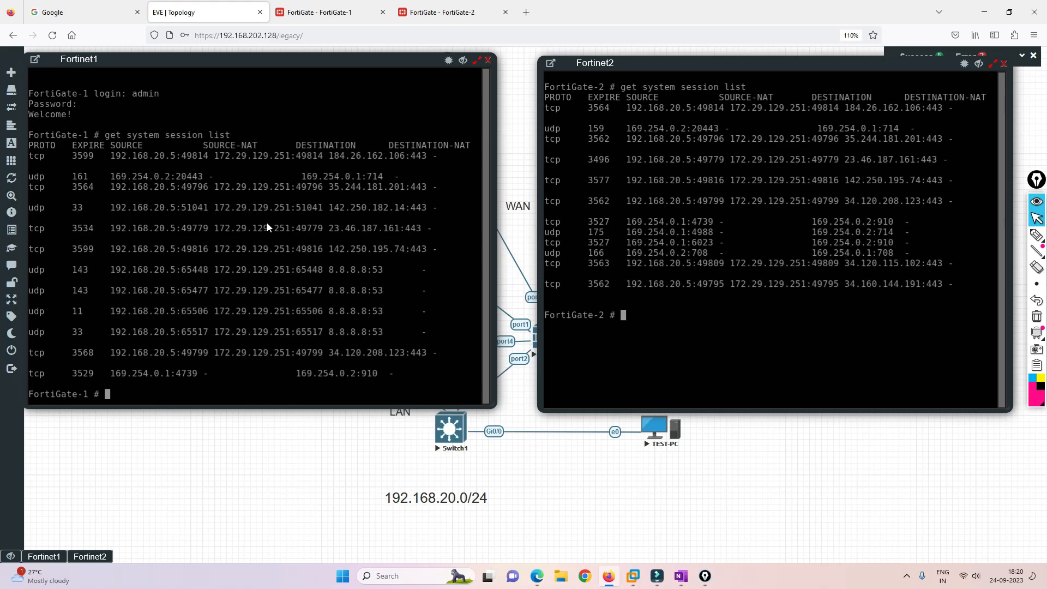
Close both FortiGate consoles, check the timed-out web tab, and return to the EVE topology.
click(1005, 66)
click(488, 60)
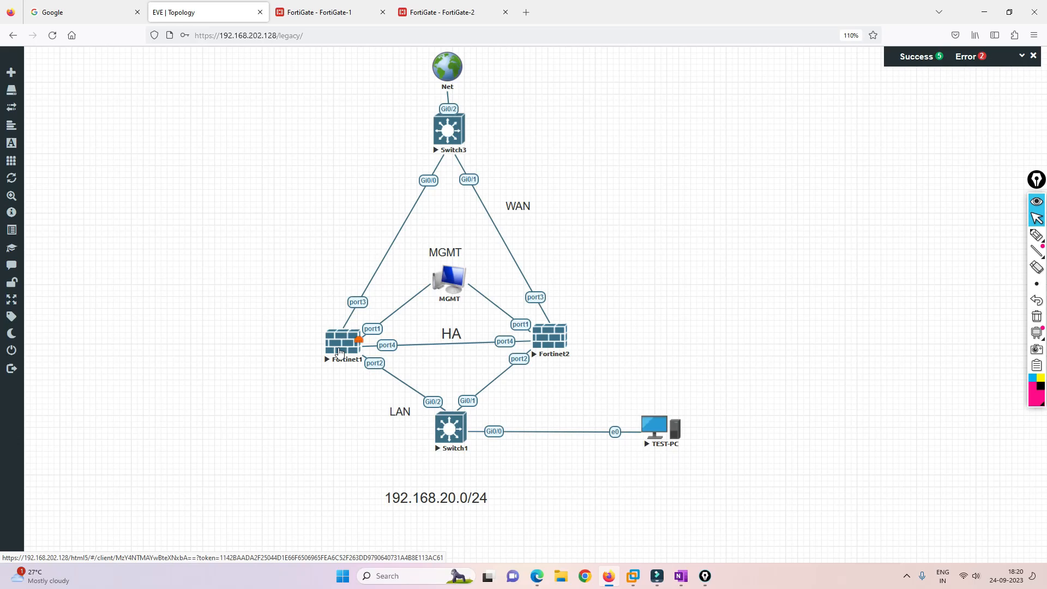
click(319, 18)
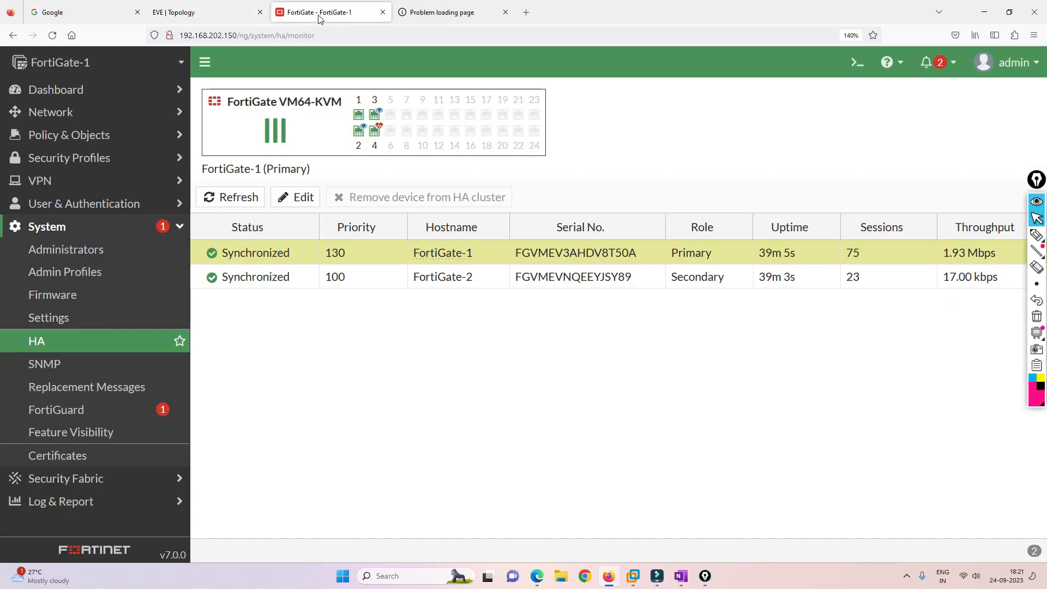
click(427, 15)
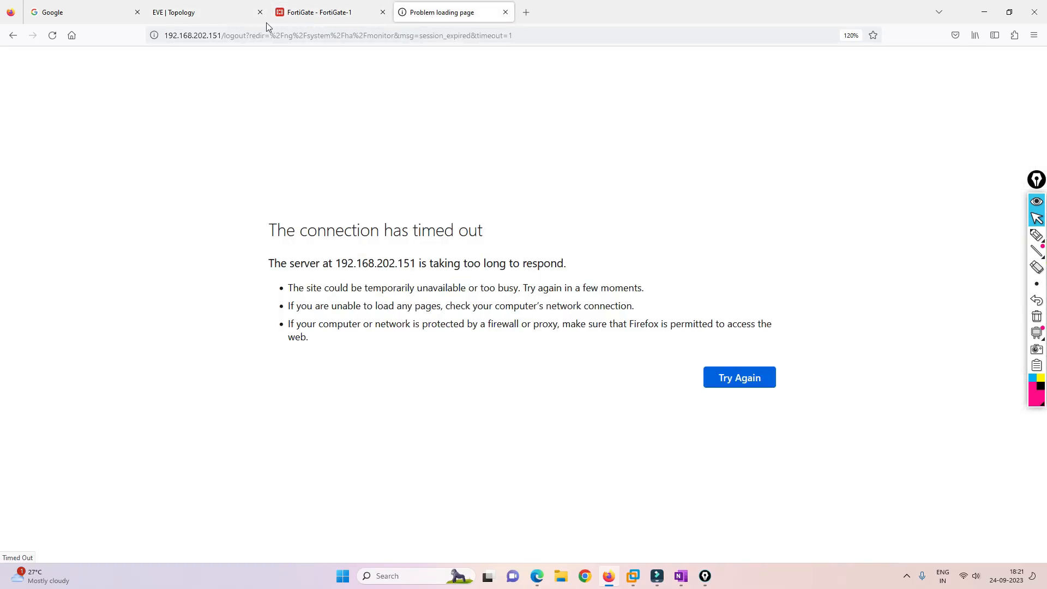
click(208, 11)
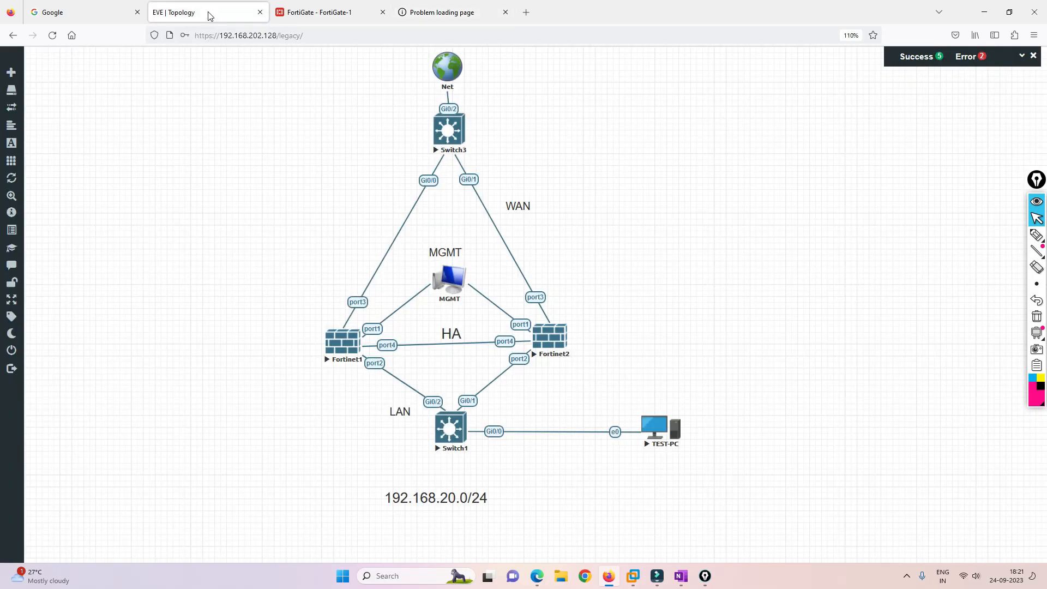
click(651, 435)
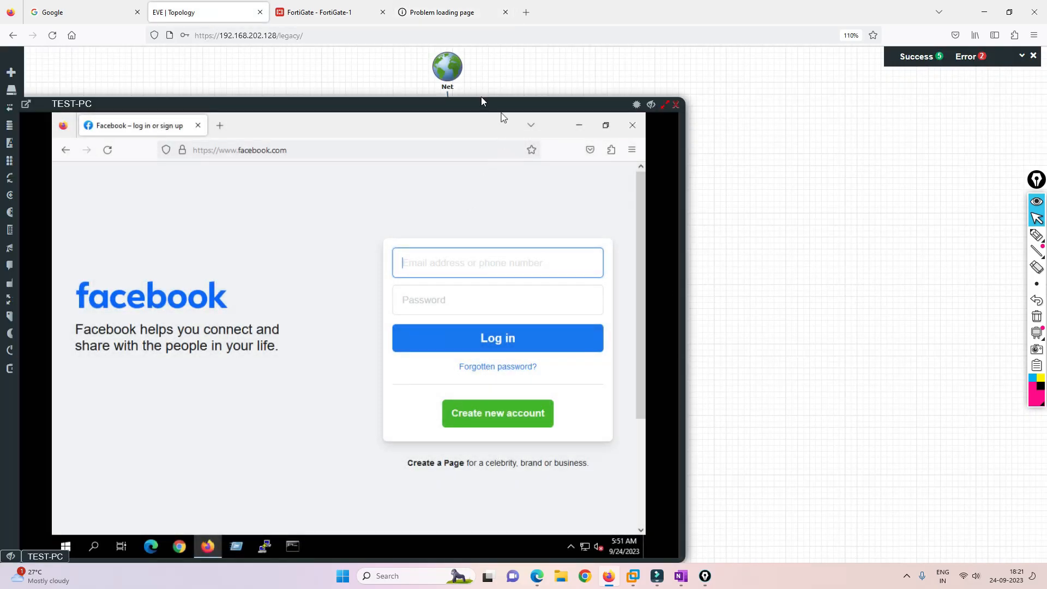
Load Reddit in a new Firefox tab on TEST-PC, then open another blank tab.
drag(491, 104, 594, 58)
click(382, 75)
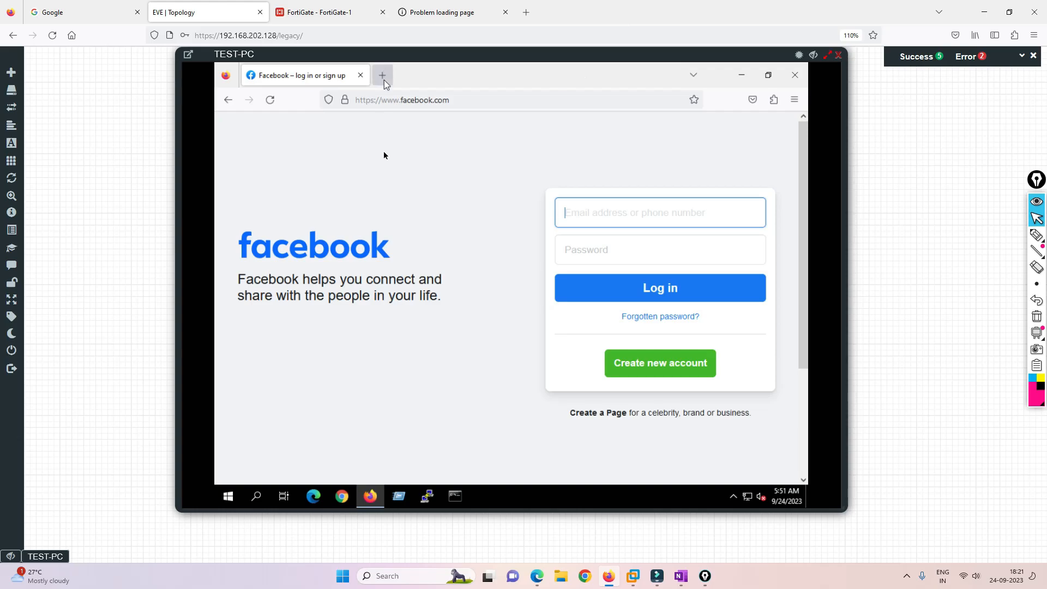
click(555, 381)
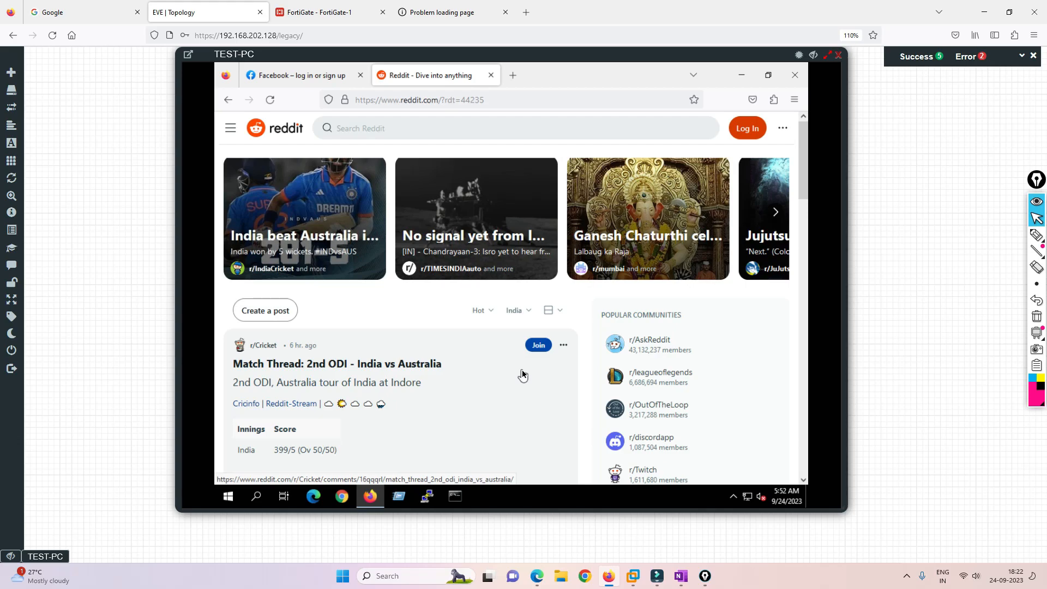
click(513, 75)
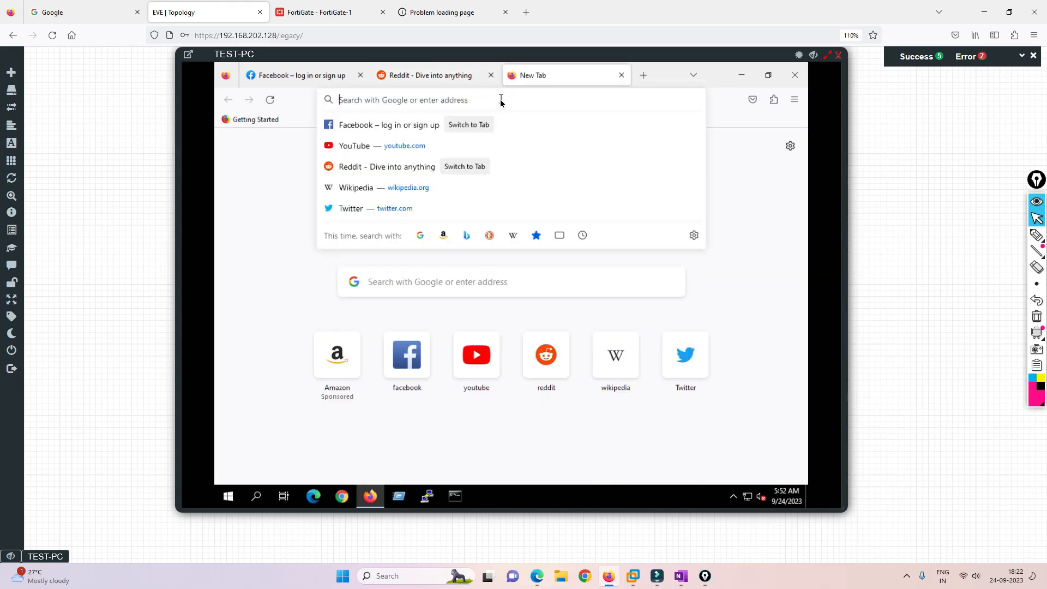
Search for 'ammy admin' from TEST-PC's Firefox address bar.
text(aamy)
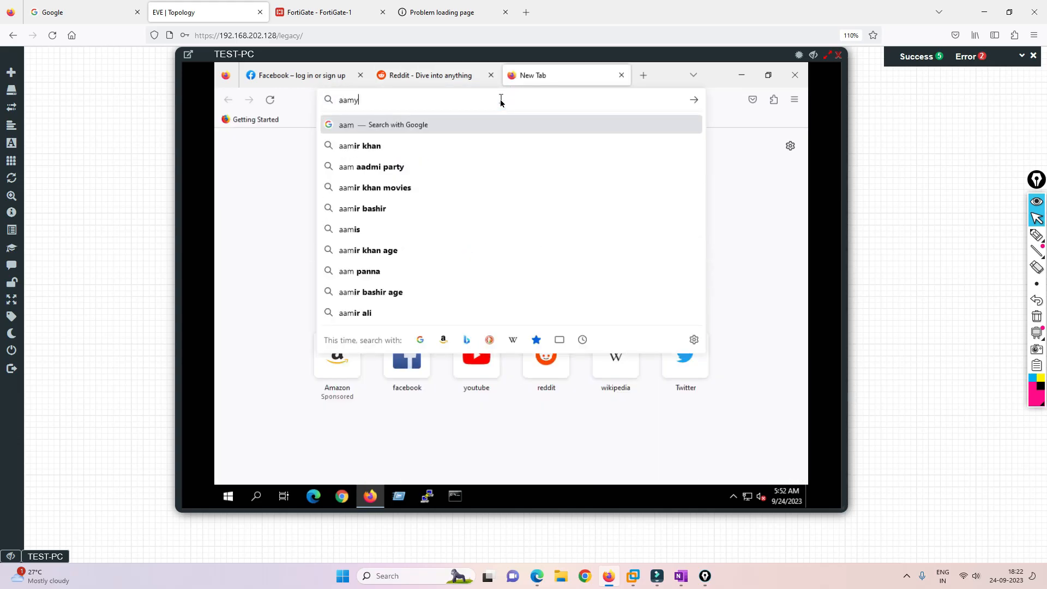
key(BackSpace)
key(BackSpace)
text(a)
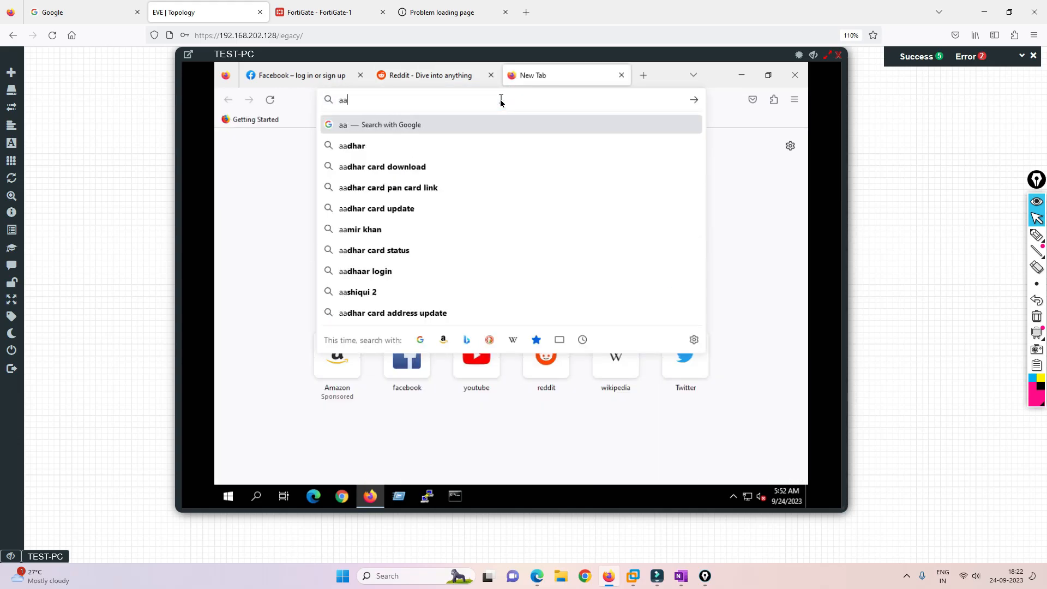
text(mmy admin)
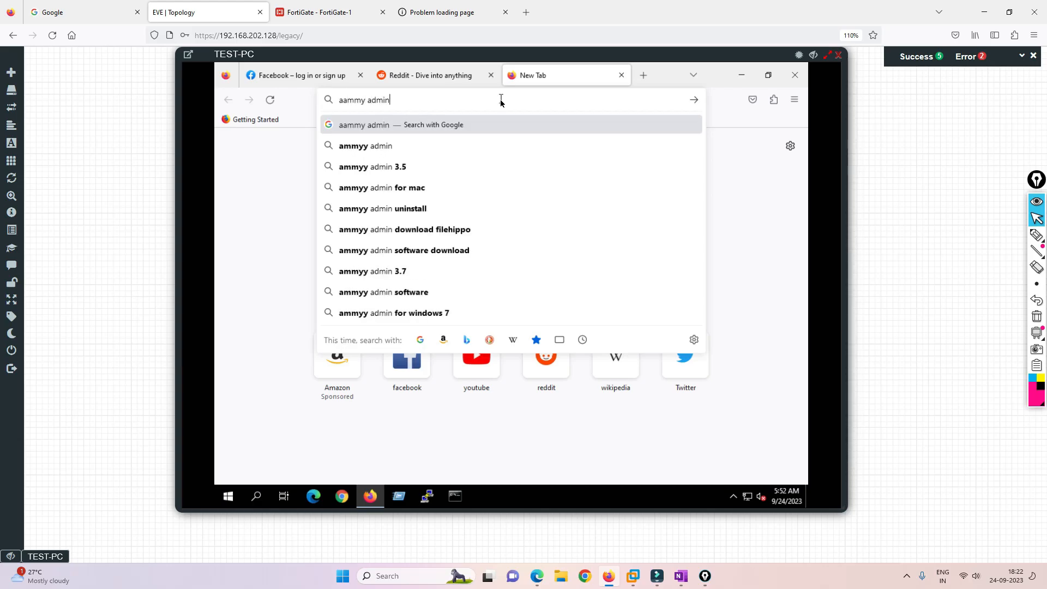
key(Down)
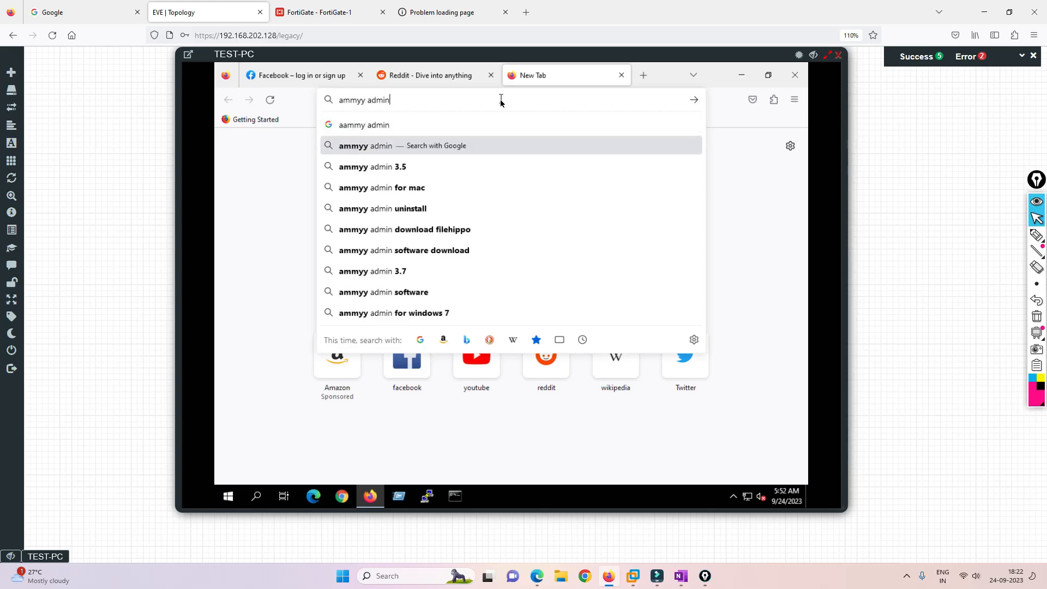
key(Return)
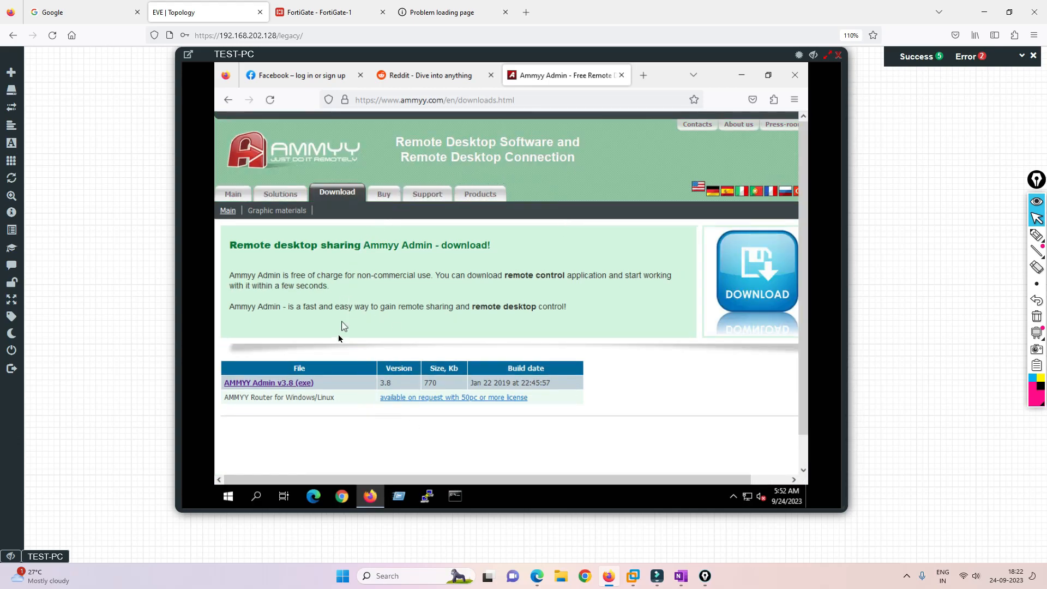
Launch Edge on TEST-PC and search Bing for 'ammy admin'.
click(315, 502)
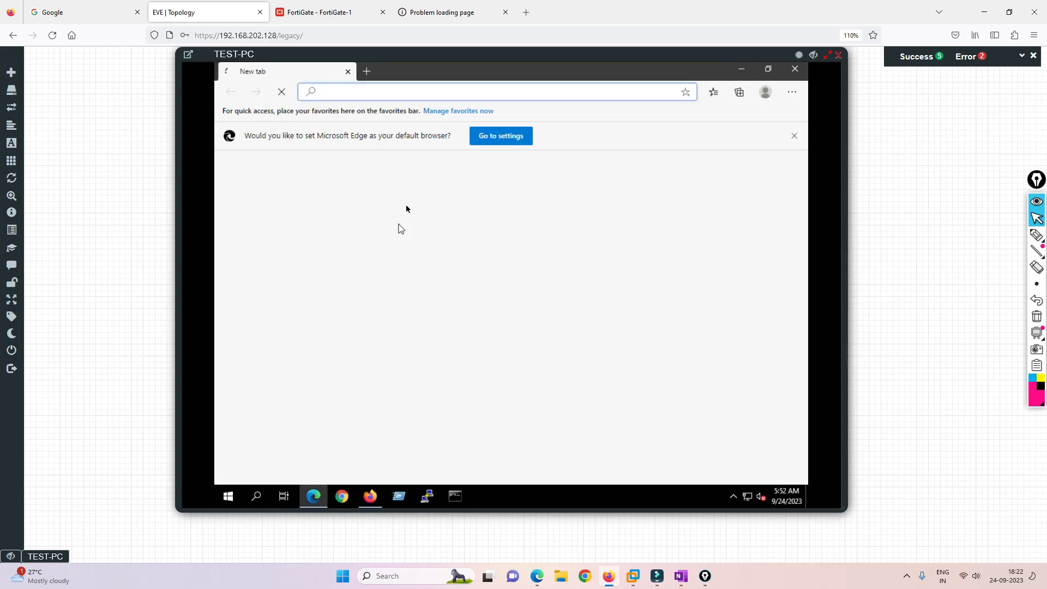
text(a)
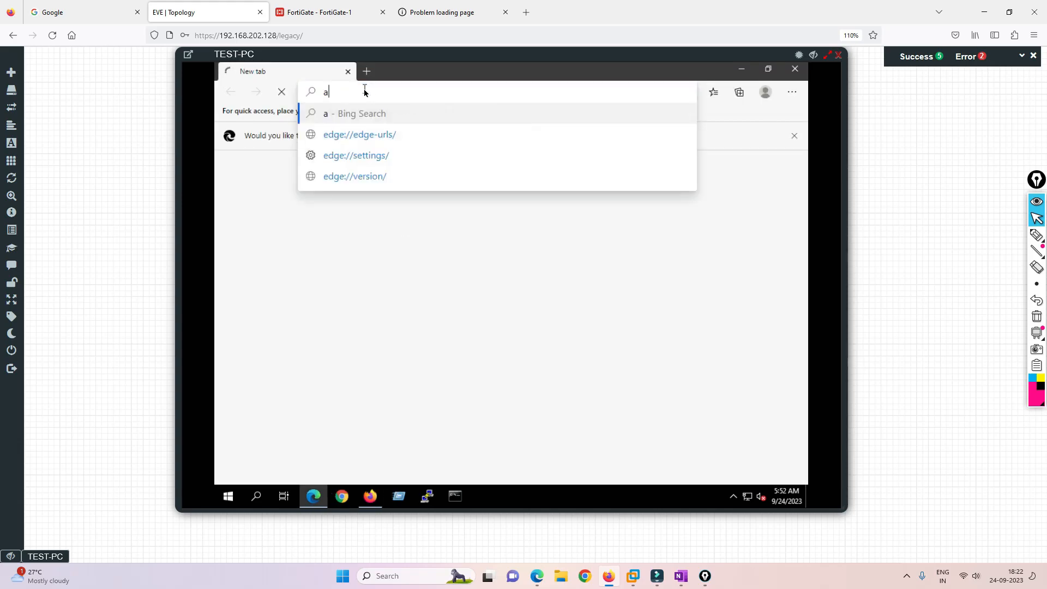
text(mmy)
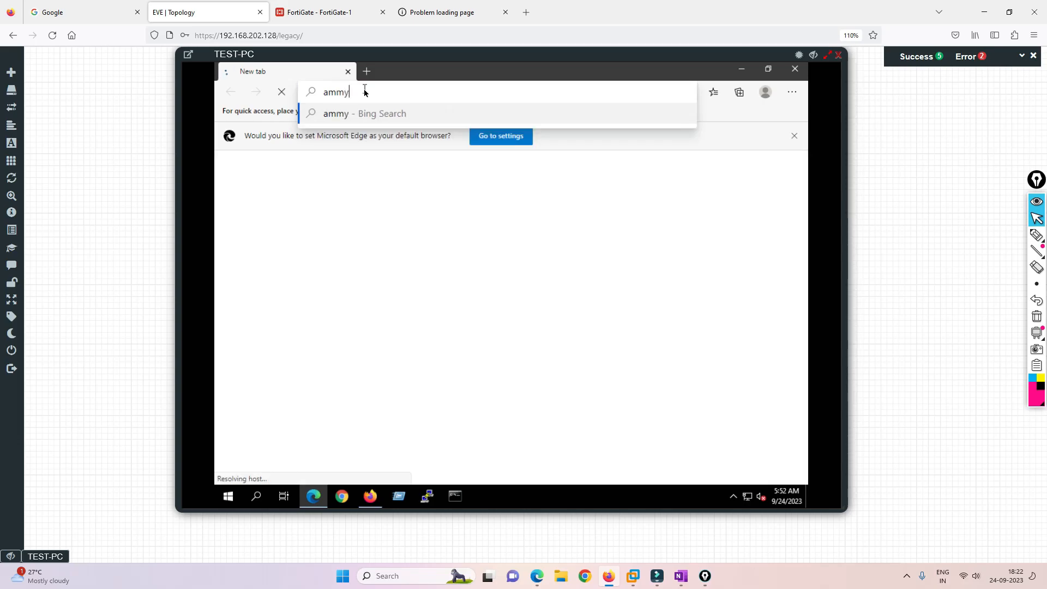
text( admin)
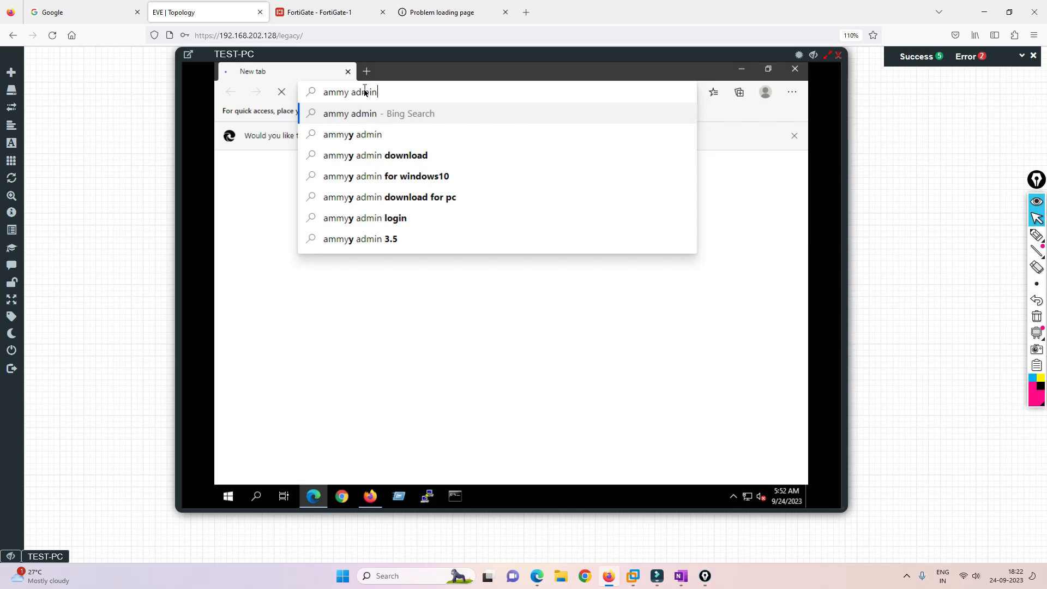
key(Return)
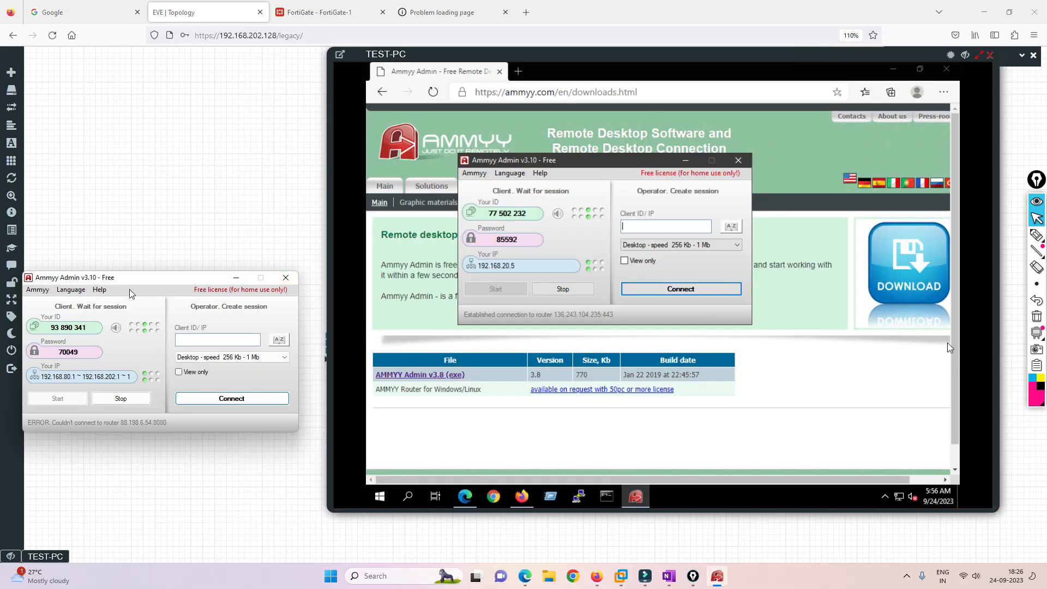
Enter the host's Ammyy ID in TEST-PC's Client ID/IP field and connect.
drag(131, 277, 149, 263)
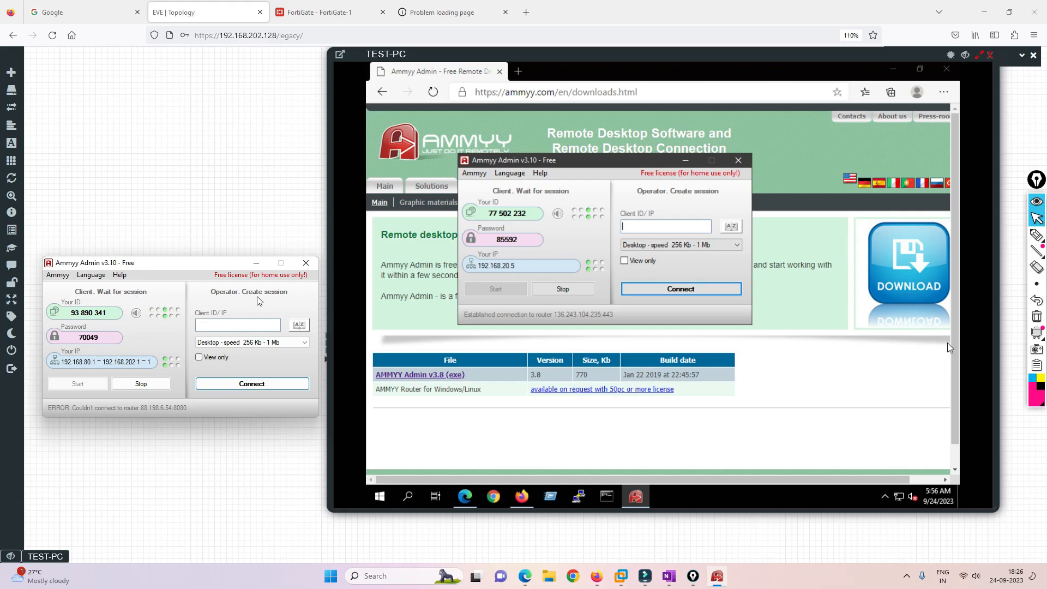
click(630, 229)
click(642, 228)
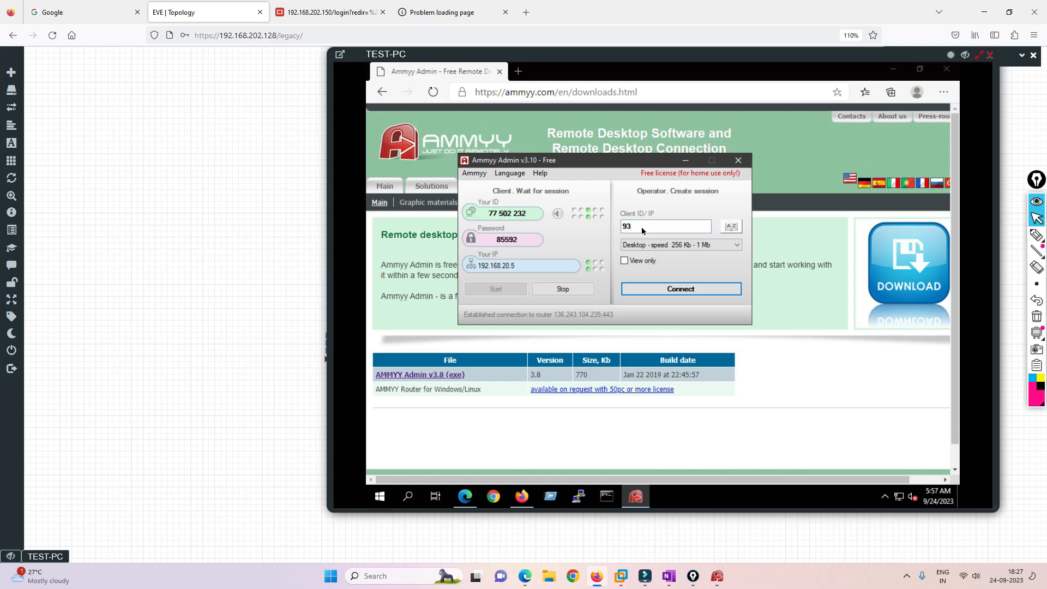
click(718, 574)
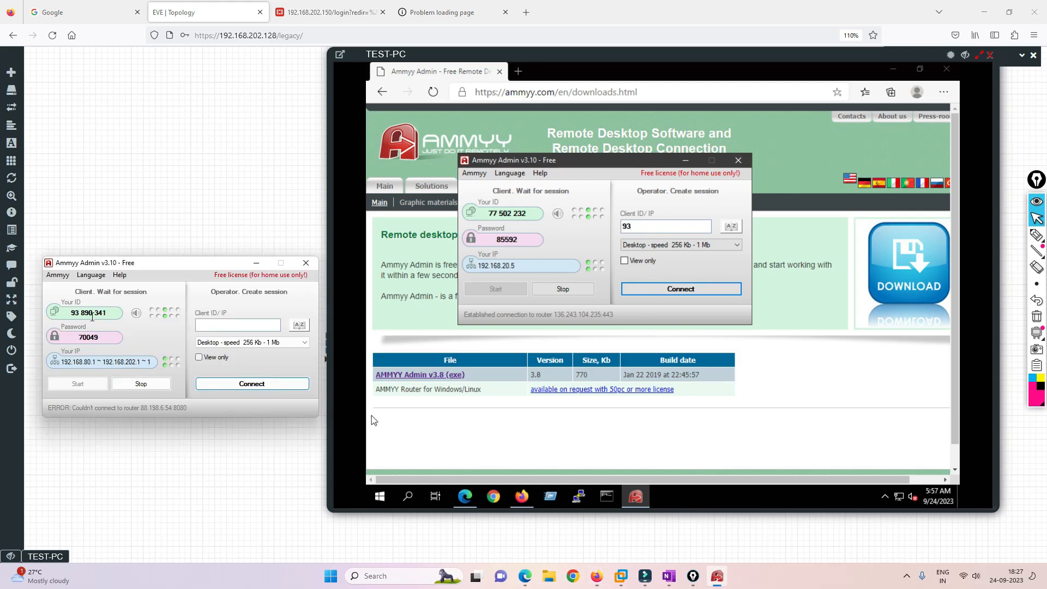
click(647, 227)
text(890341)
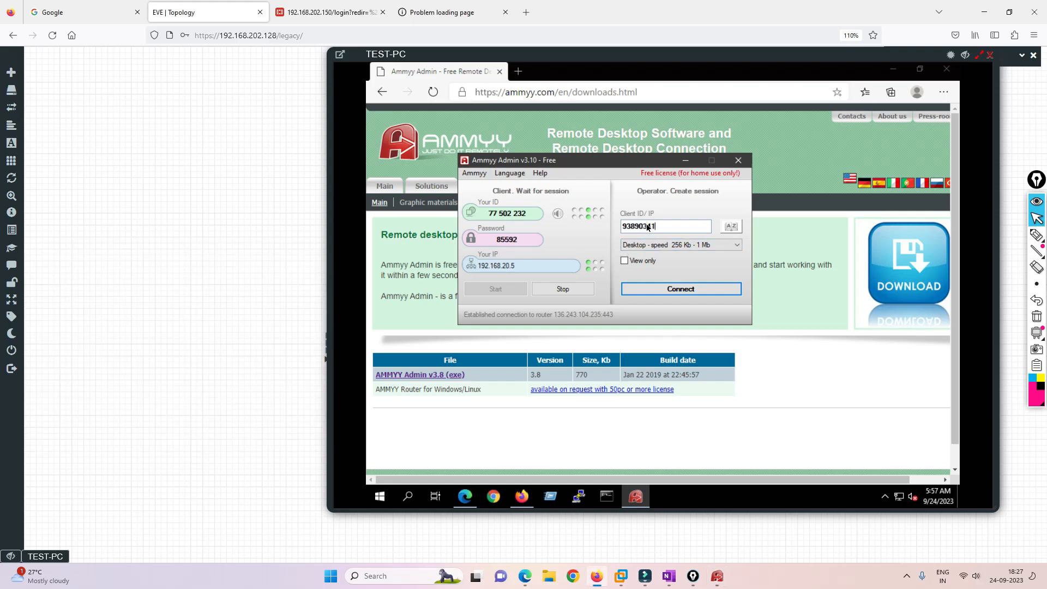
click(667, 290)
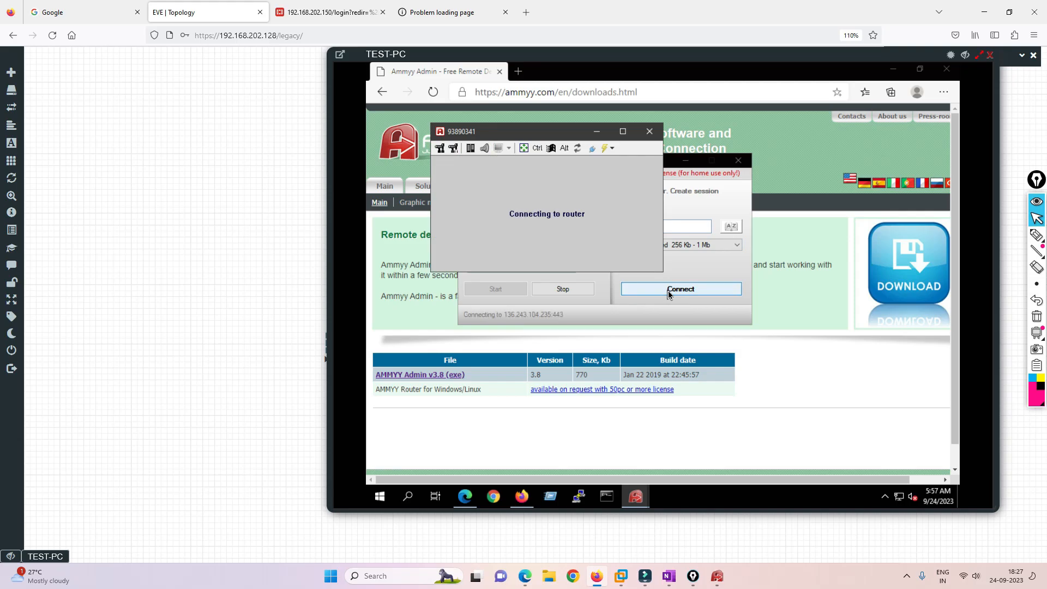
Submit the host's connection password and accept the incoming remote session on the host.
click(718, 574)
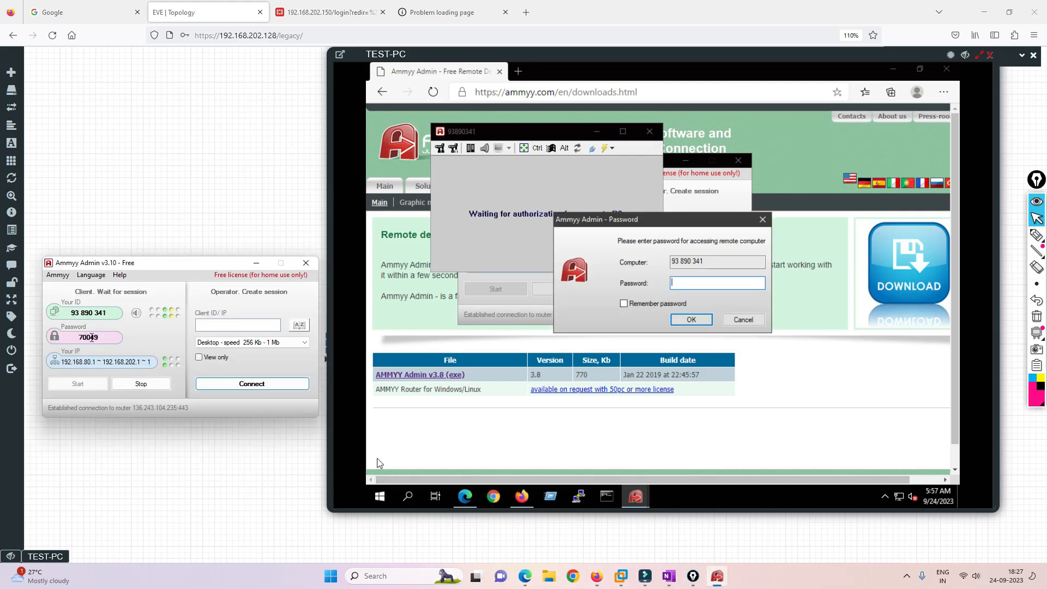
click(694, 282)
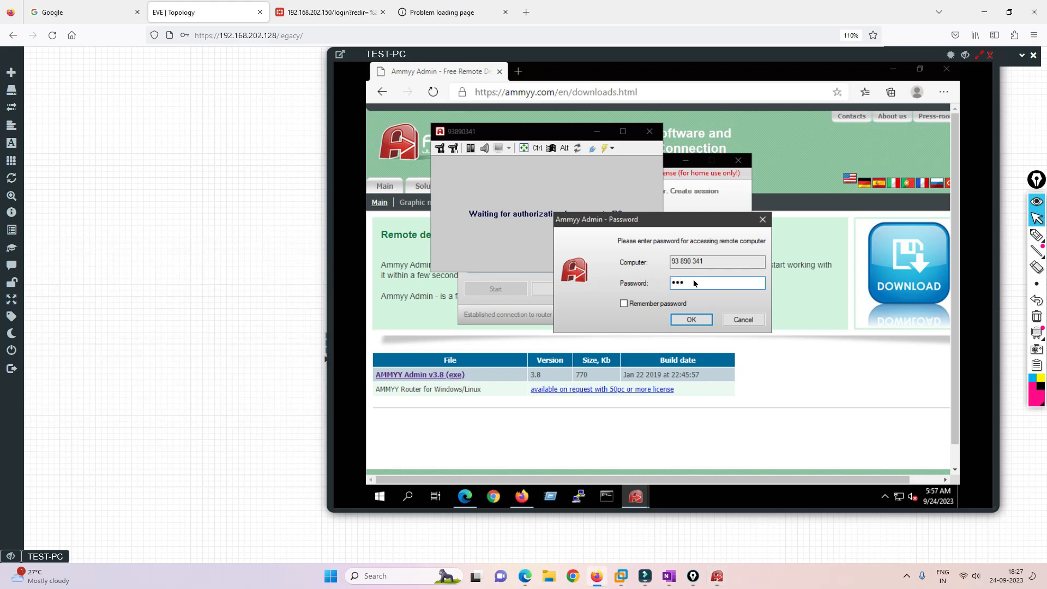
key(Return)
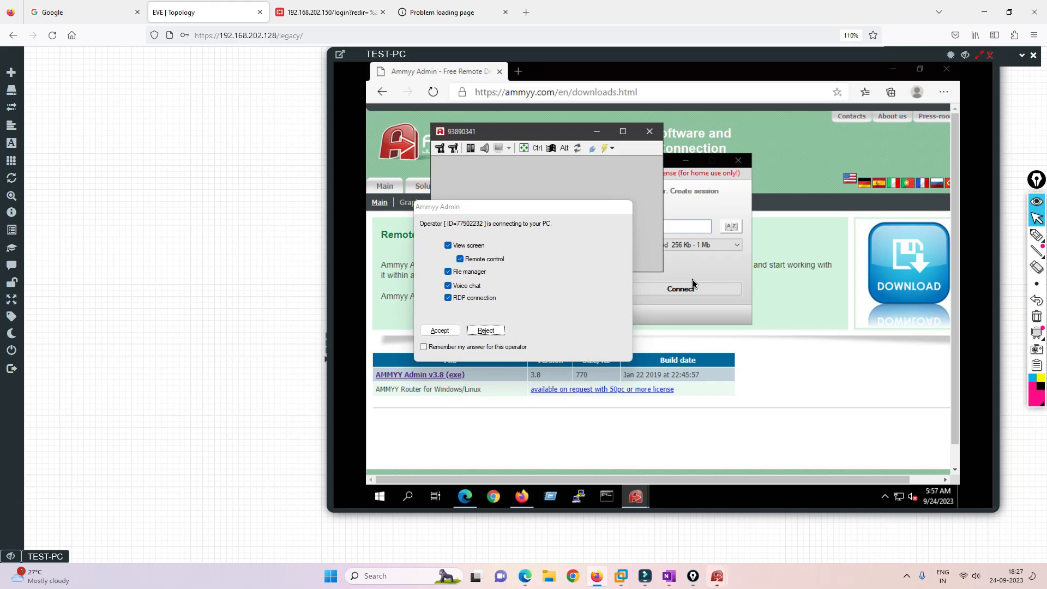
click(429, 331)
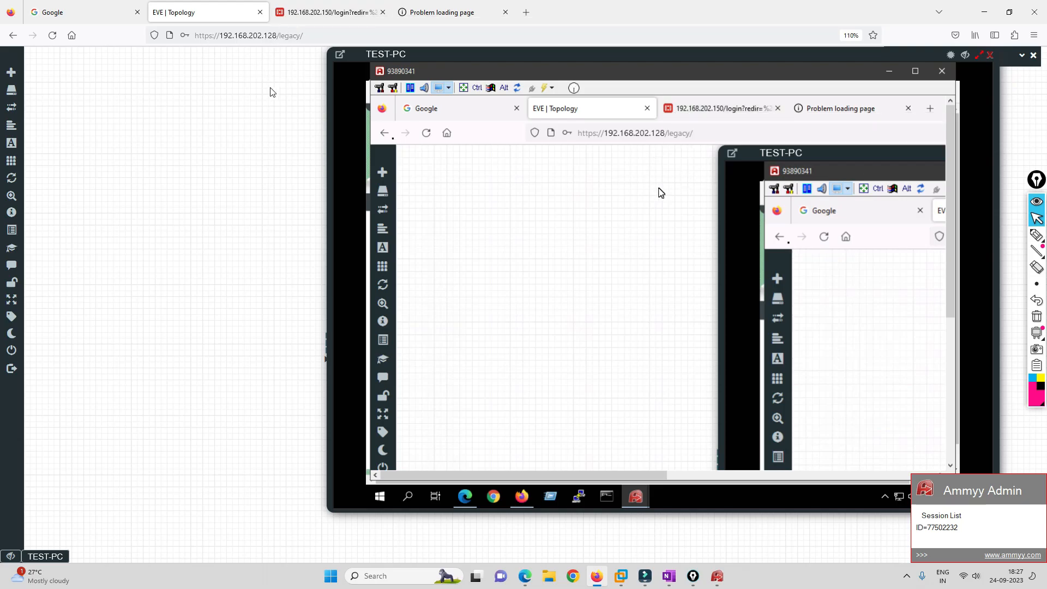
Return to the EVE topology, close TEST-PC's console, and stop the Fortinet1 firewall.
click(333, 11)
click(205, 11)
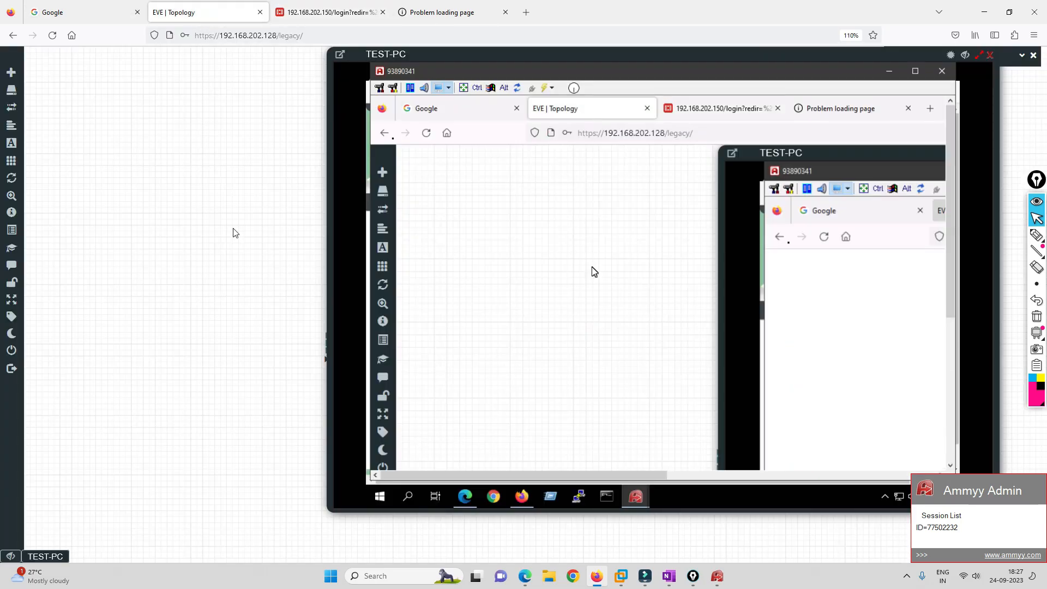
click(990, 56)
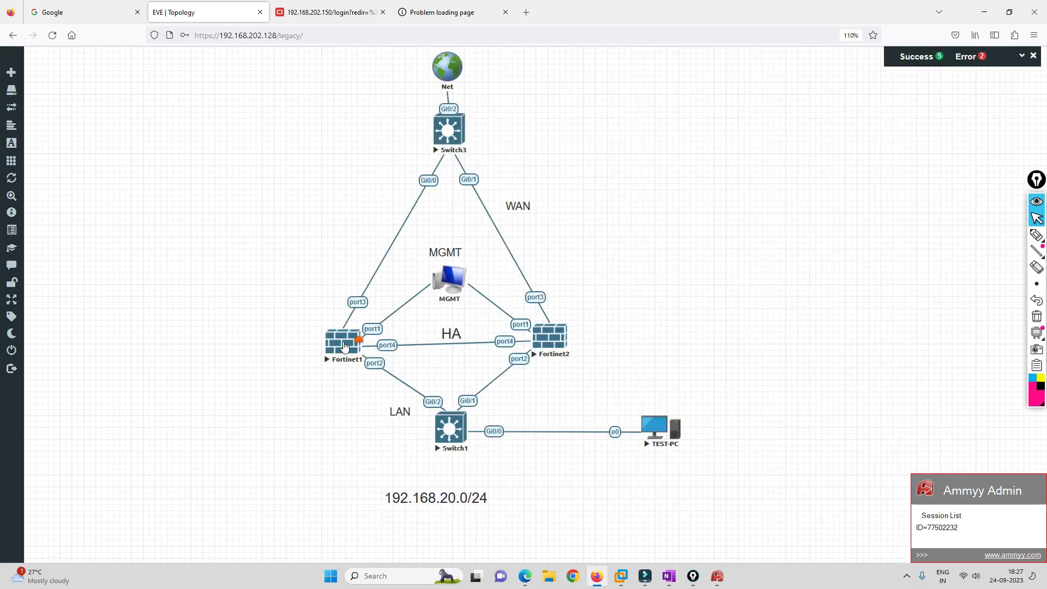
click(364, 353)
click(380, 364)
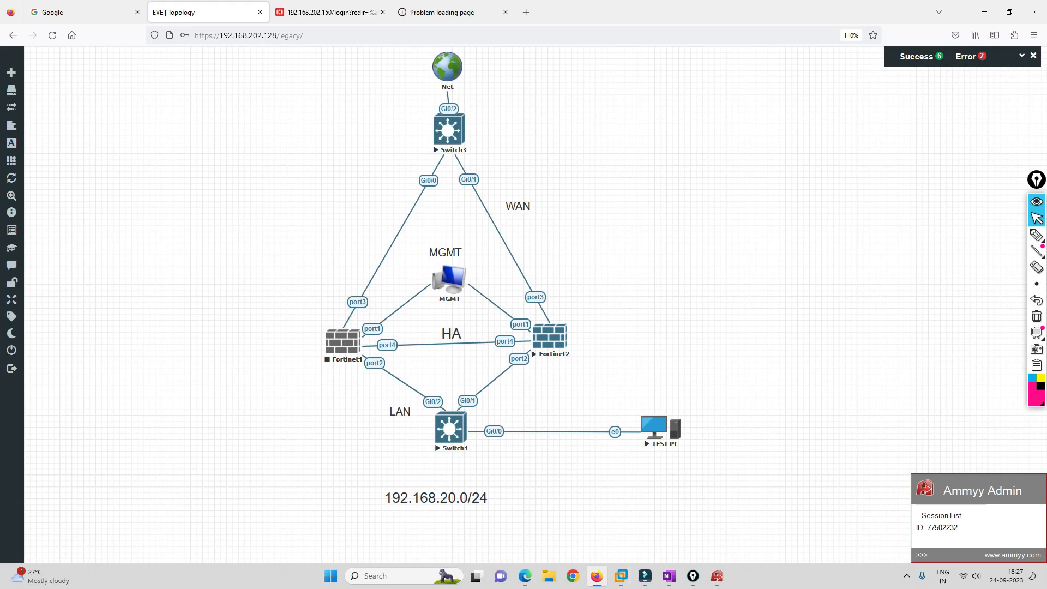
Reopen TEST-PC's console from the host's Ammyy view, then close it again.
click(724, 575)
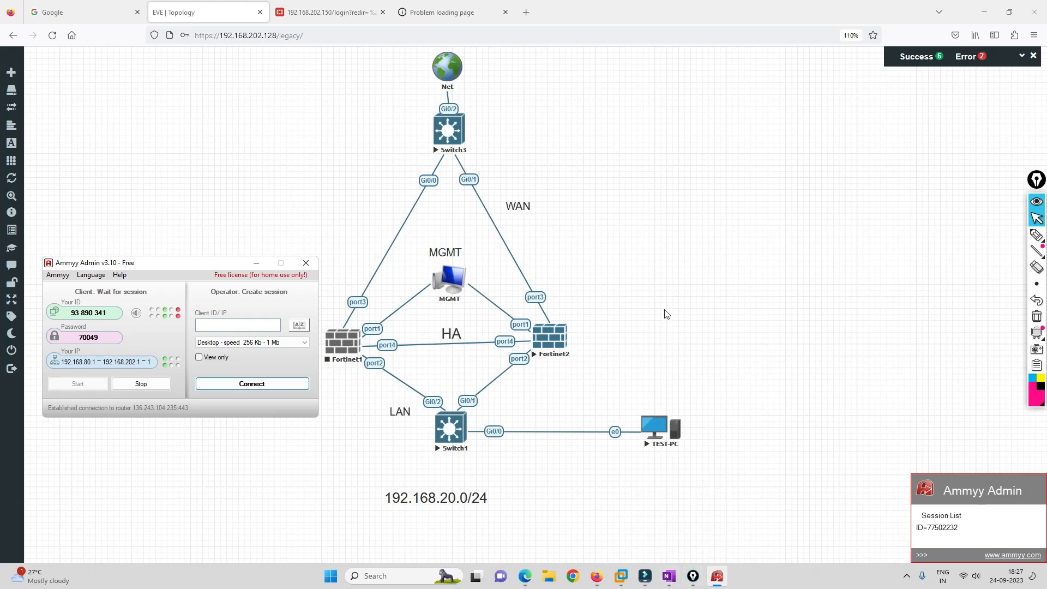
click(658, 426)
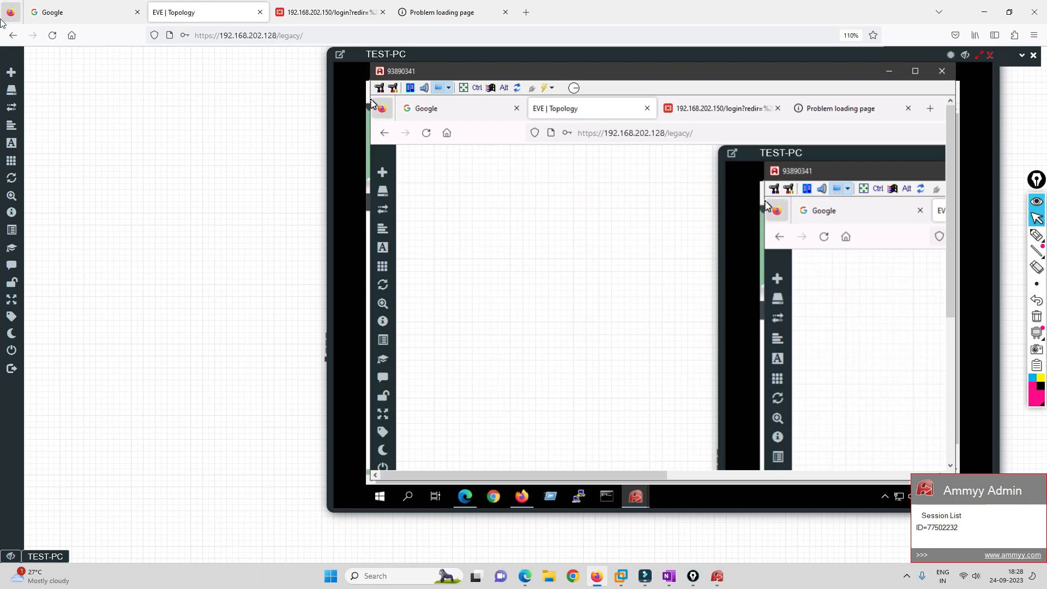
mouse_move(3, 180)
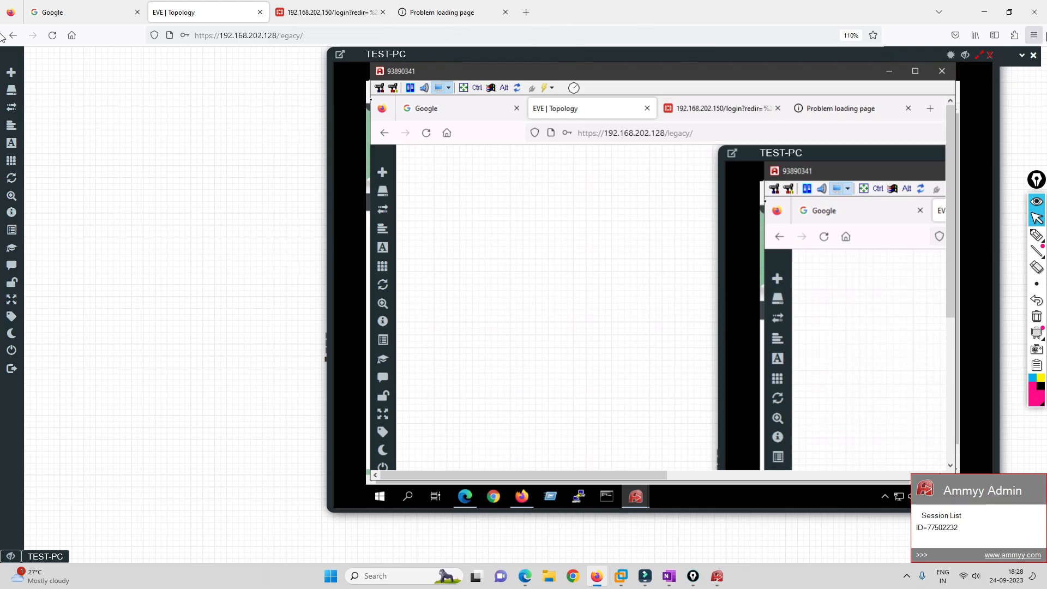
click(991, 56)
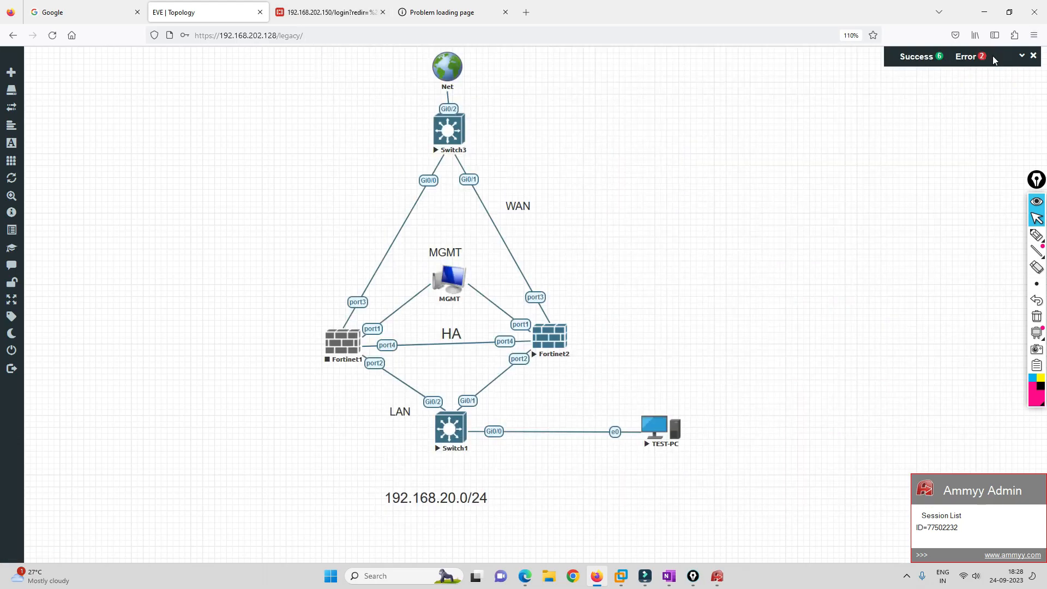
Open Fortinet2's CLI console and log in as admin.
click(553, 347)
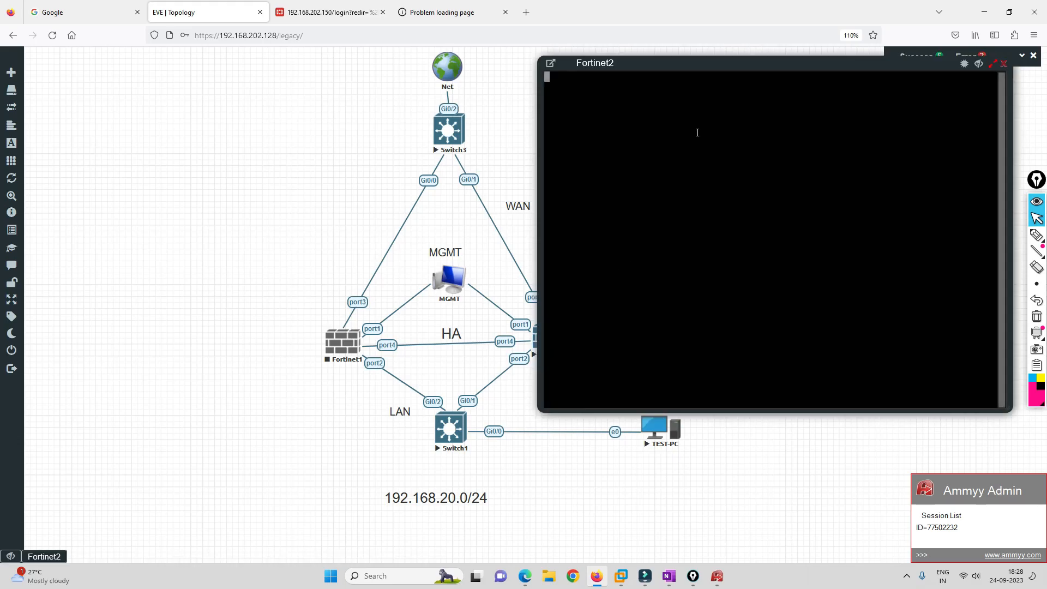
drag(636, 65, 426, 68)
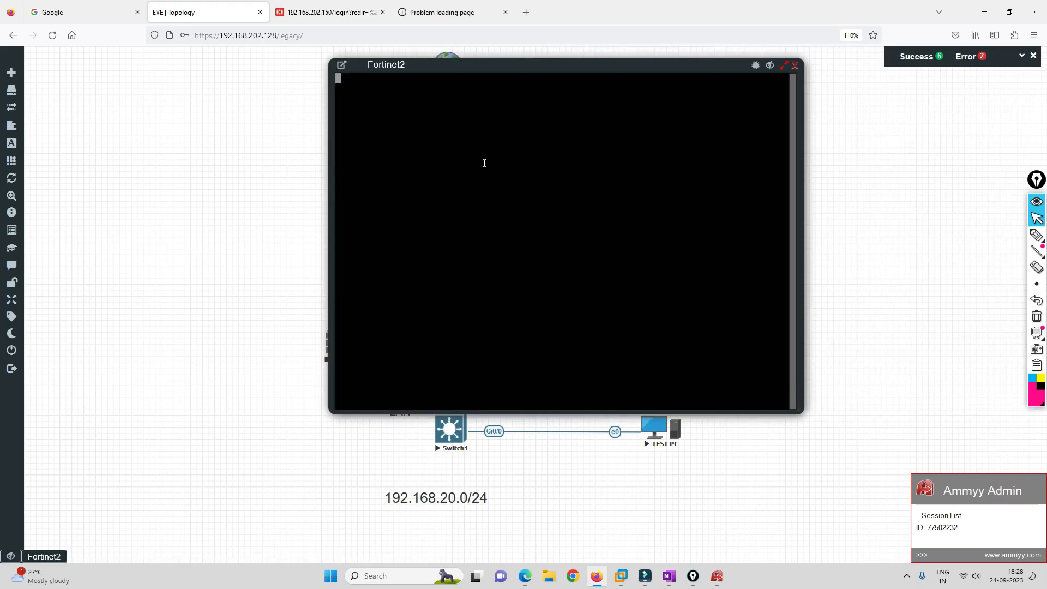
key(Return)
text(admin)
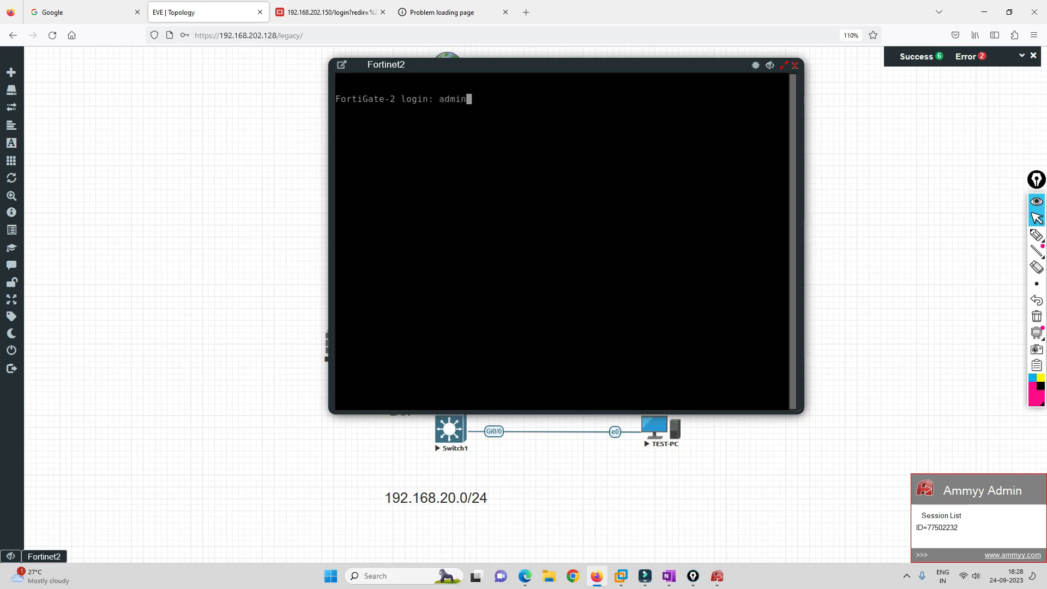
key(Return)
key(Return)
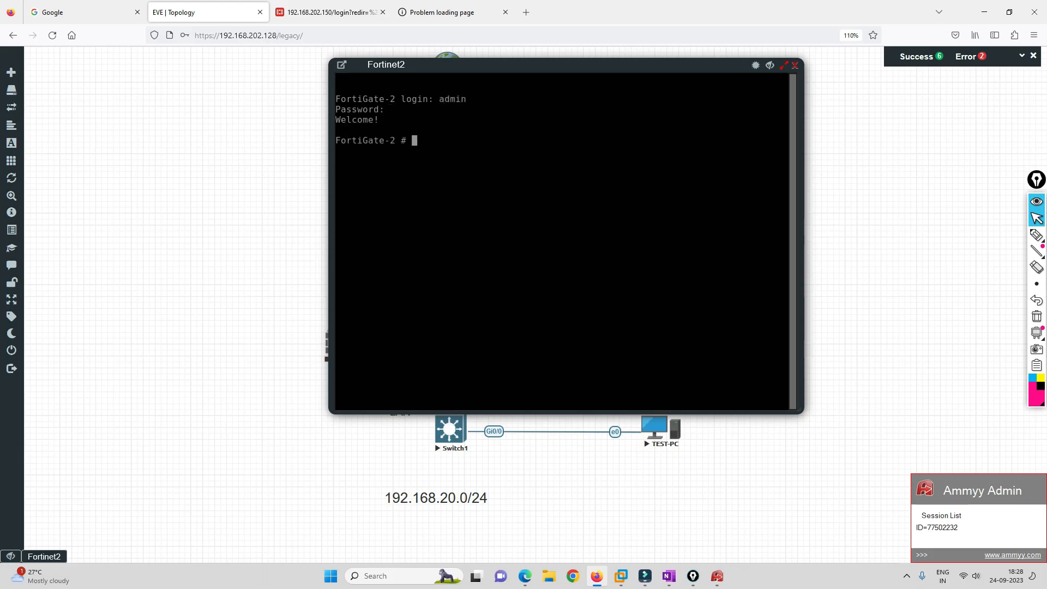
Run 'get system session list', page through the TEST-PC sessions, and close the console.
text(get system session)
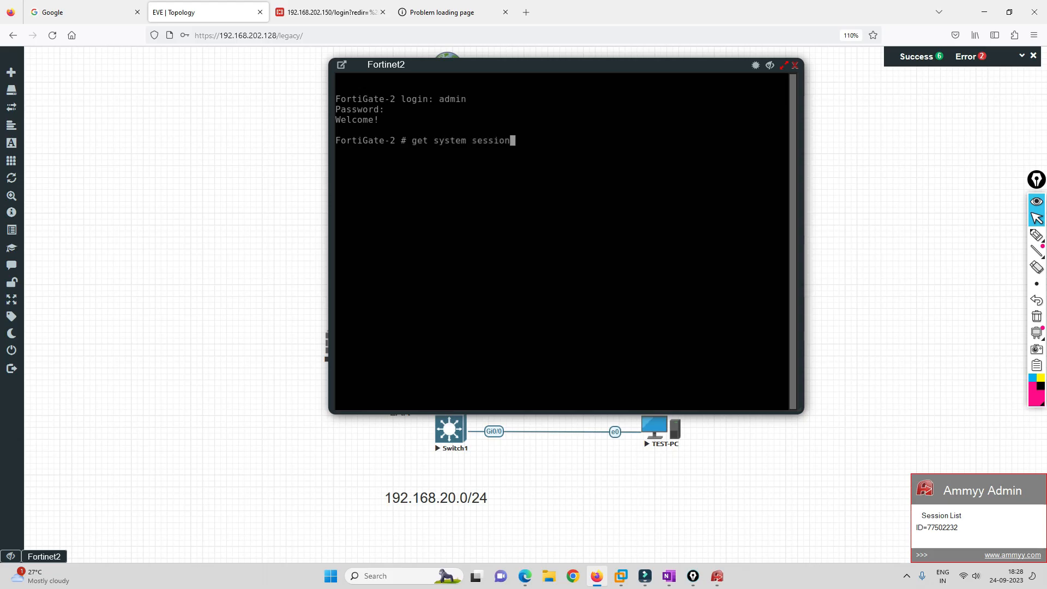
text( list)
key(Return)
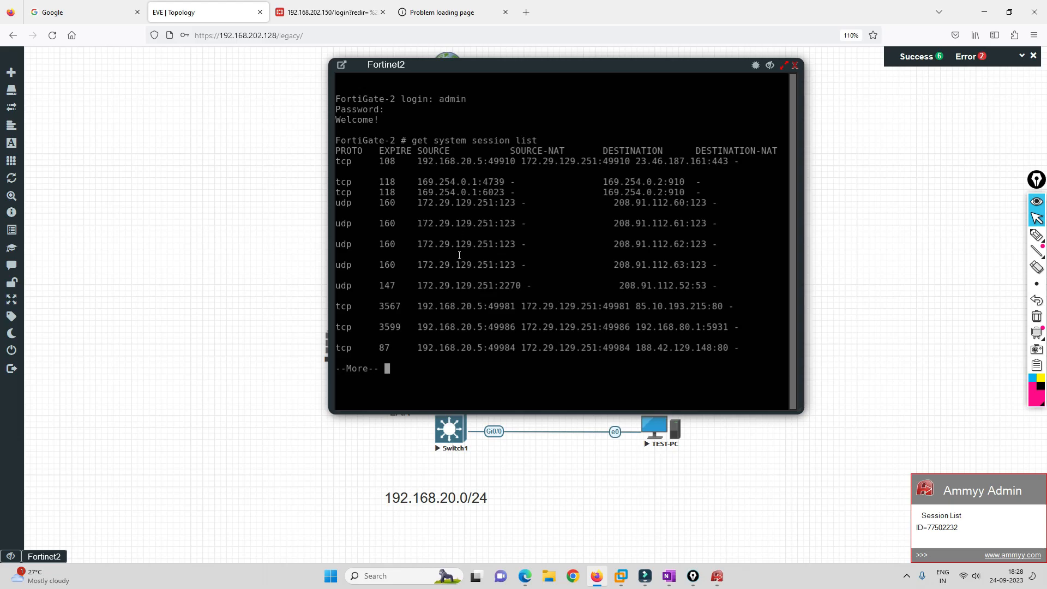
key(space)
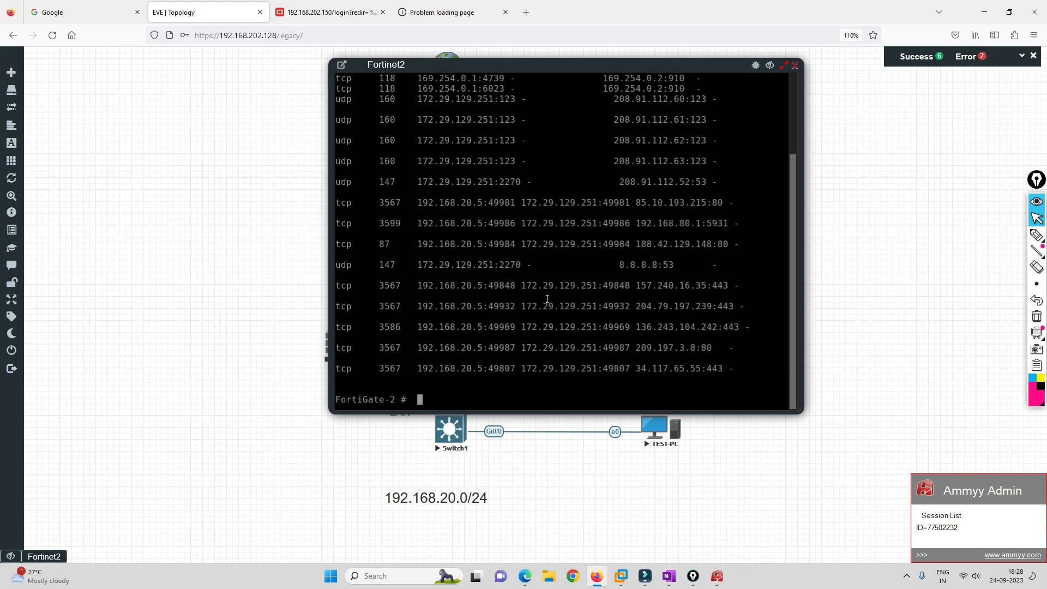
scroll(548, 299, up, 3)
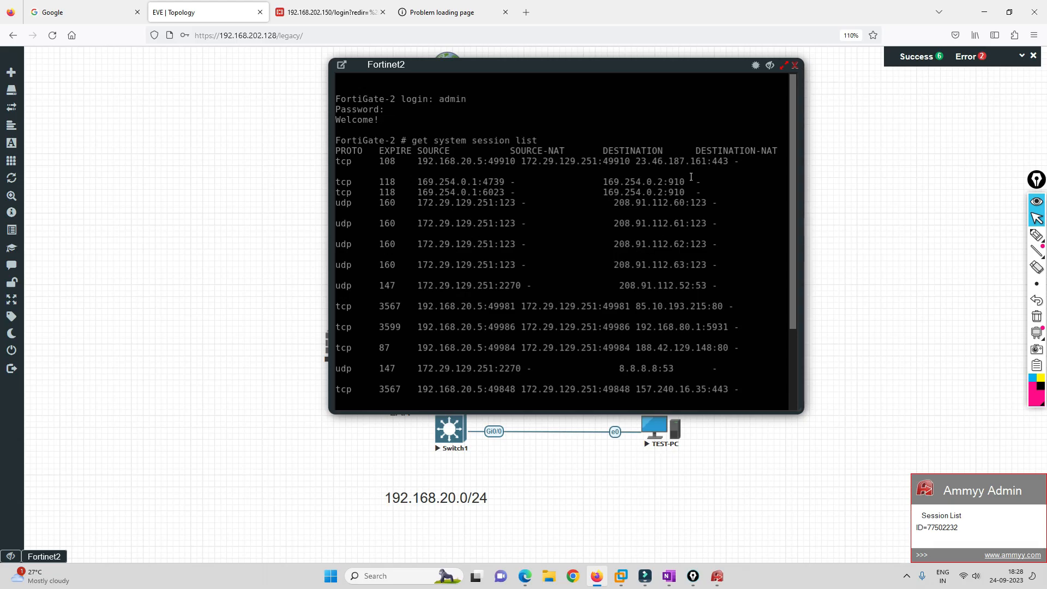
click(795, 66)
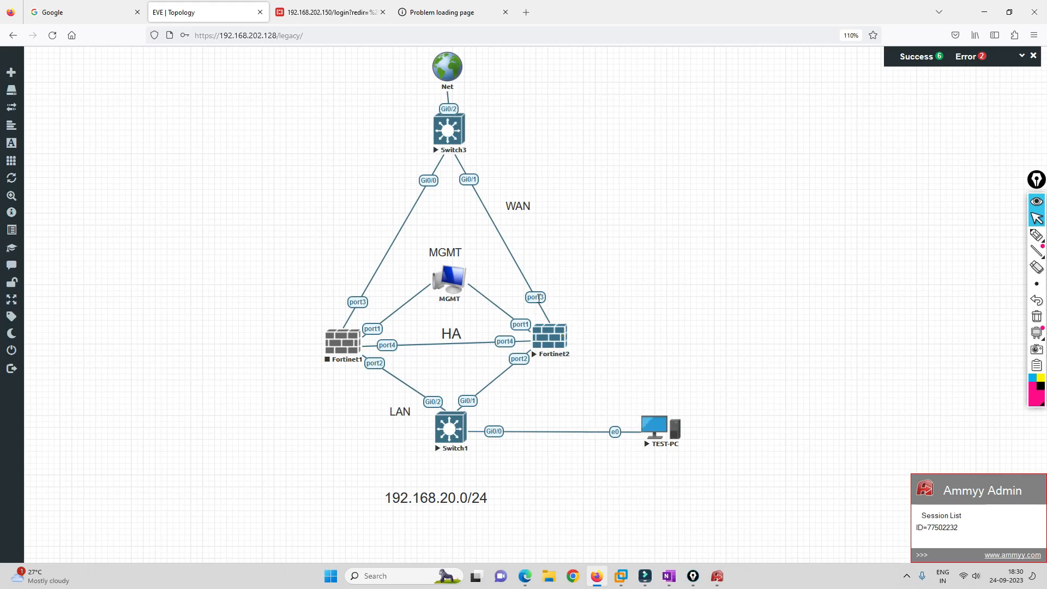
Reload the FortiGate web login, sign in as admin, and decline saving the password.
click(324, 13)
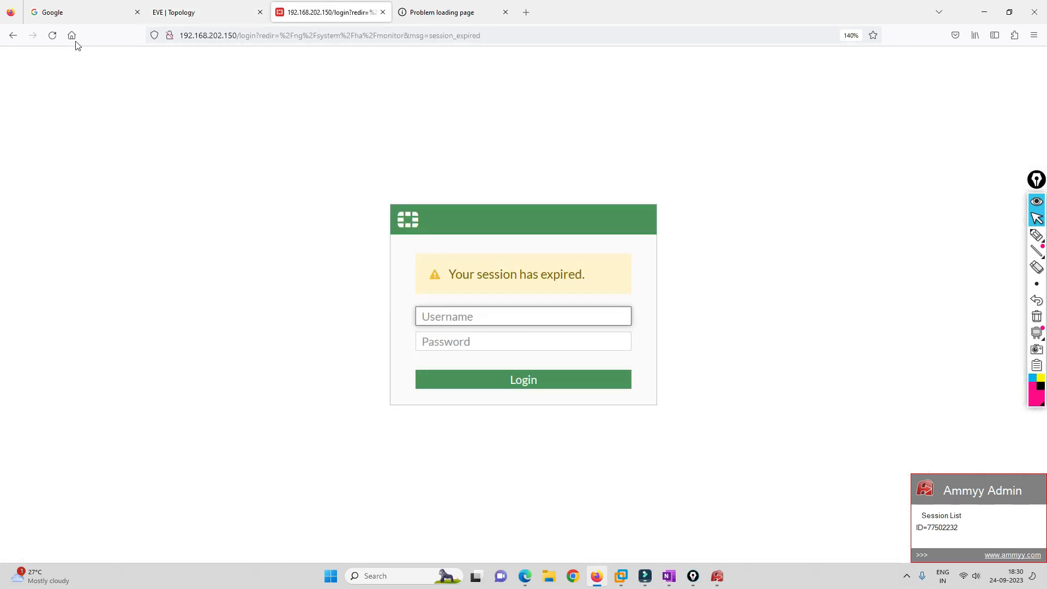
click(51, 42)
text(admin)
key(Tab)
text(admin)
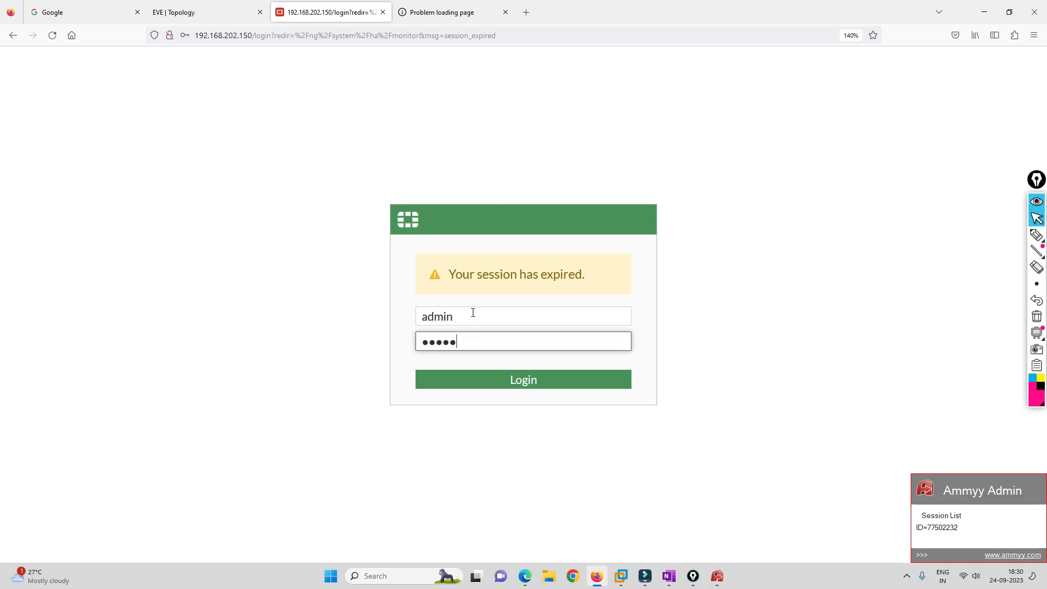
text(123)
key(Return)
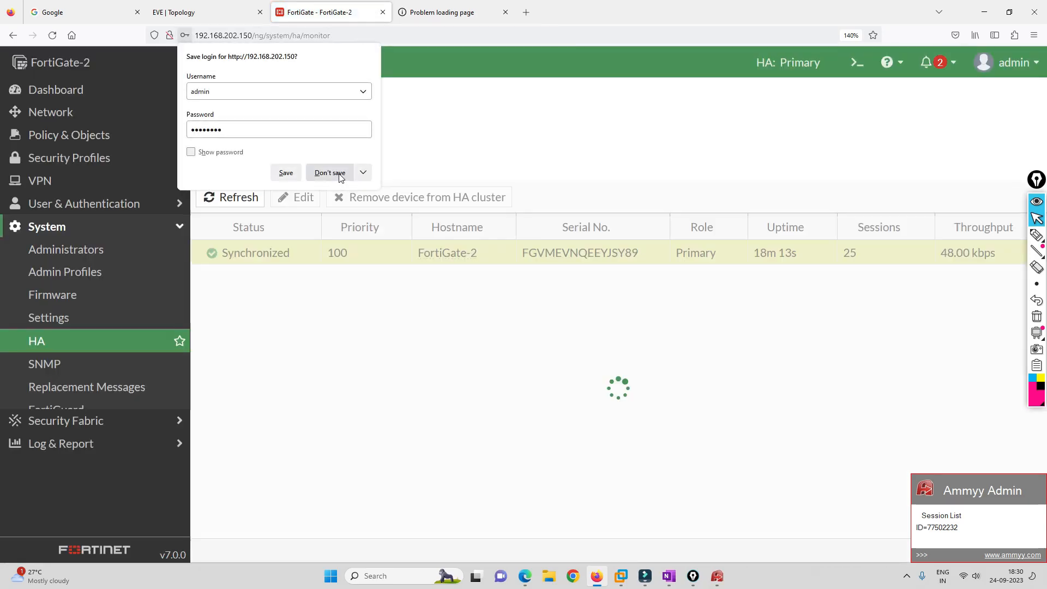
click(339, 173)
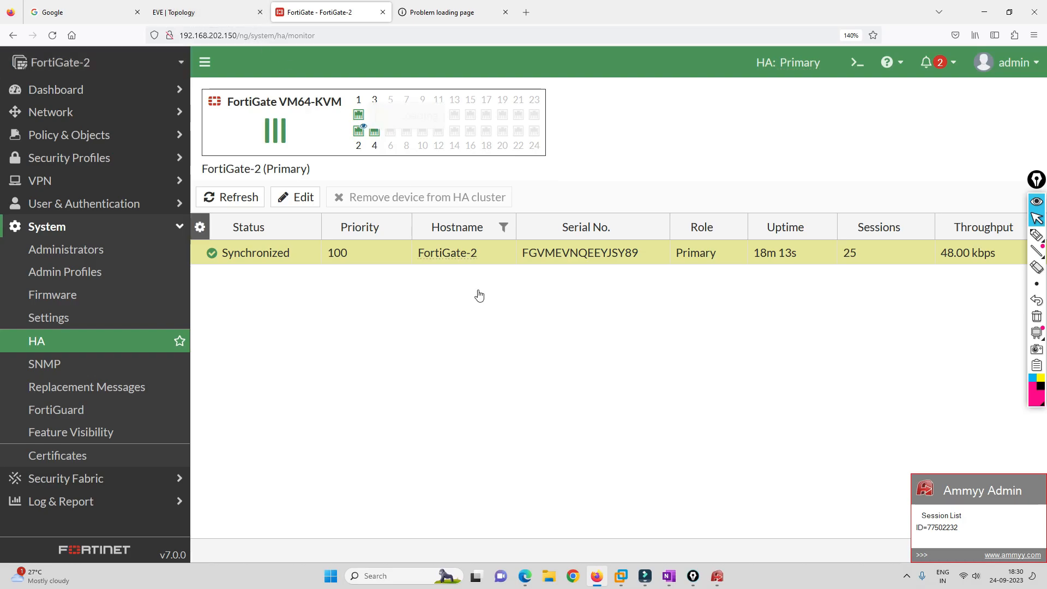
Toggle the Ammyy Admin session panel, then return to the topology and open TEST-PC's console.
mouse_move(720, 580)
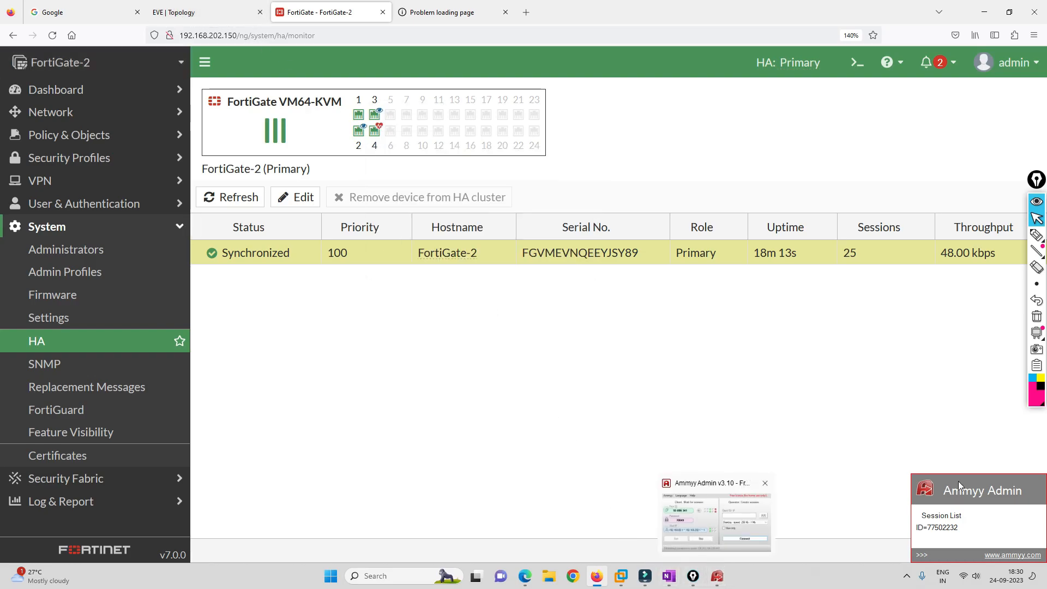
click(923, 555)
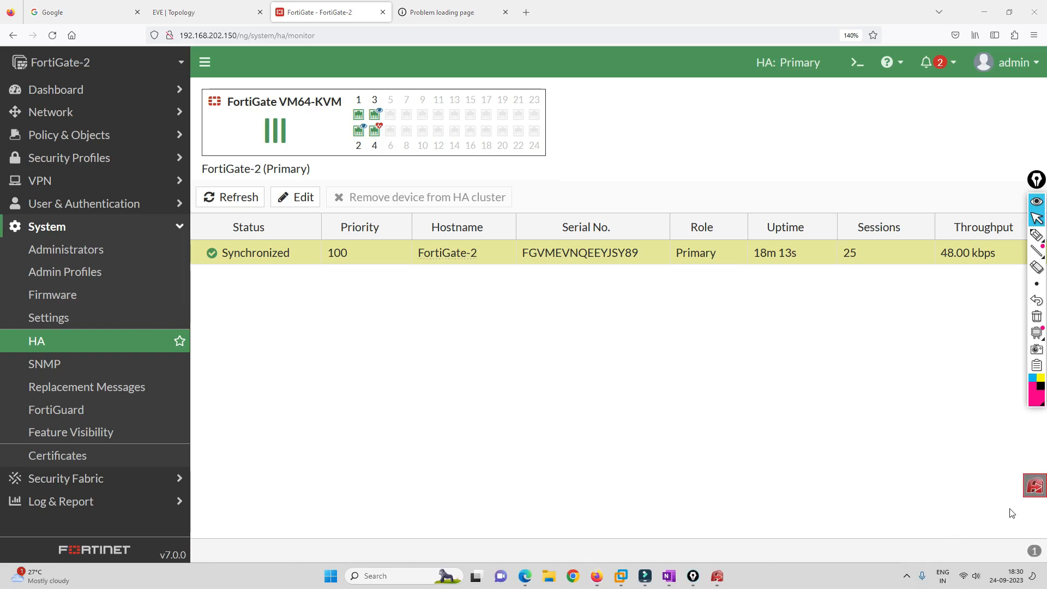
click(1035, 491)
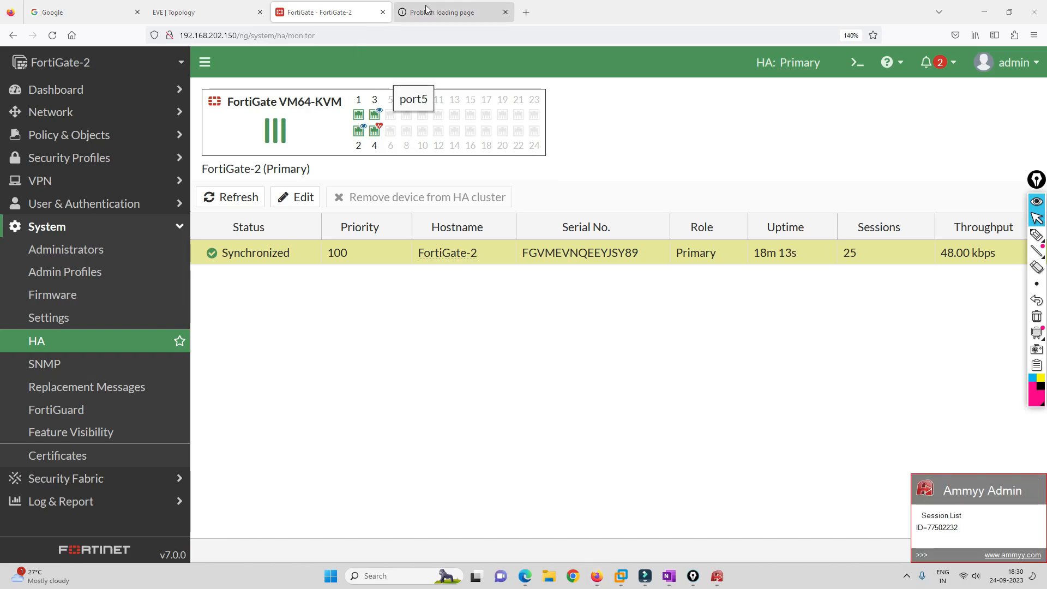
click(202, 12)
click(678, 425)
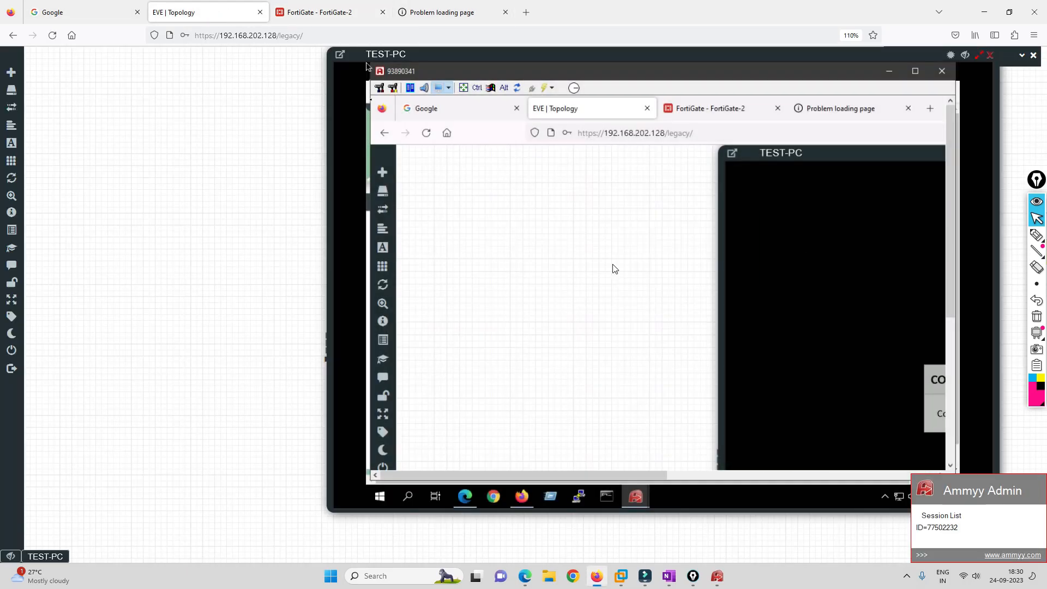
Close TEST-PC's nested Ammyy viewer and Ammyy Admin dialog, then its console window.
click(943, 71)
click(740, 161)
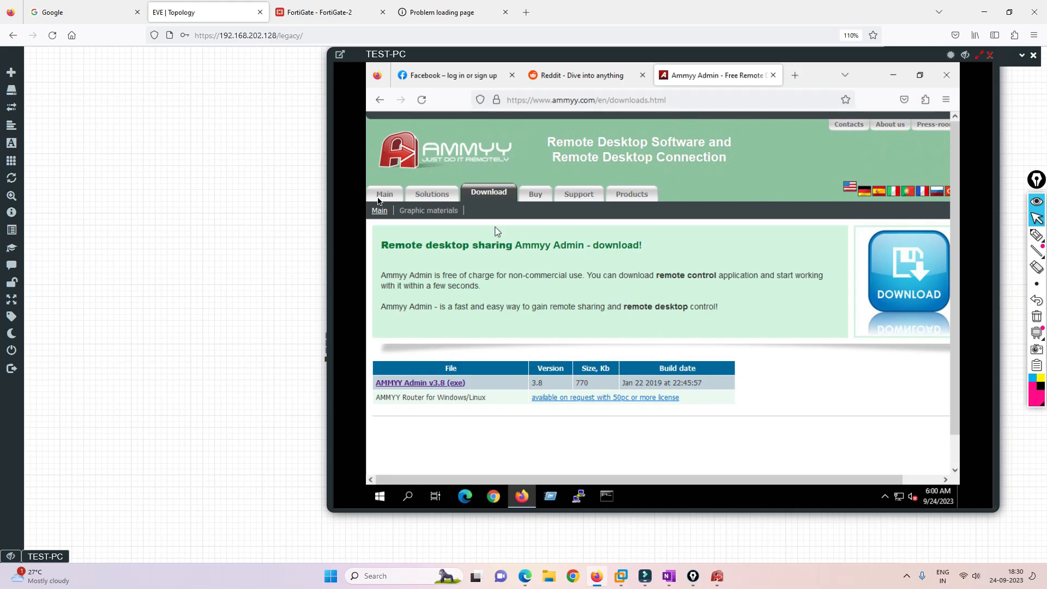
click(990, 55)
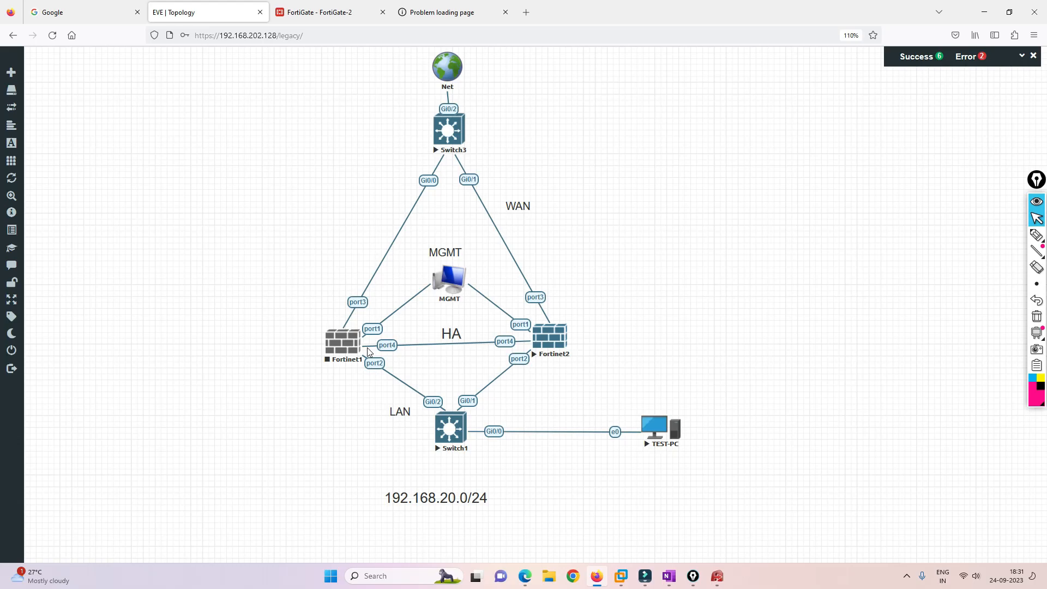
With the pen tool, draw pink arrows and connection notes pointing toward Fortinet2.
click(1036, 235)
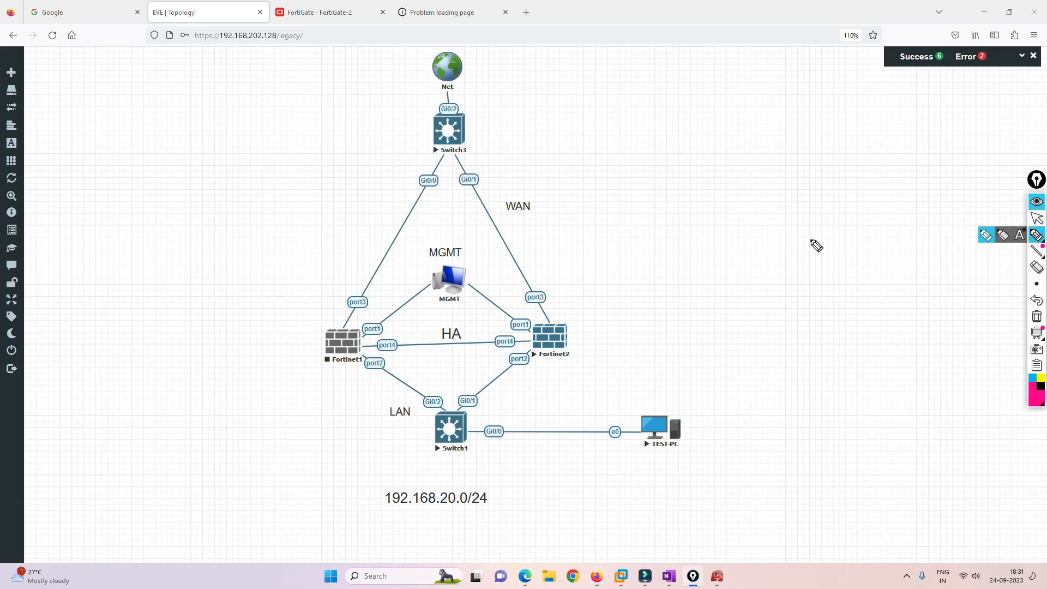
mouse_move(674, 225)
mouse_down()
mouse_move(639, 251)
mouse_move(656, 258)
mouse_move(642, 278)
mouse_move(653, 323)
mouse_move(704, 284)
mouse_up()
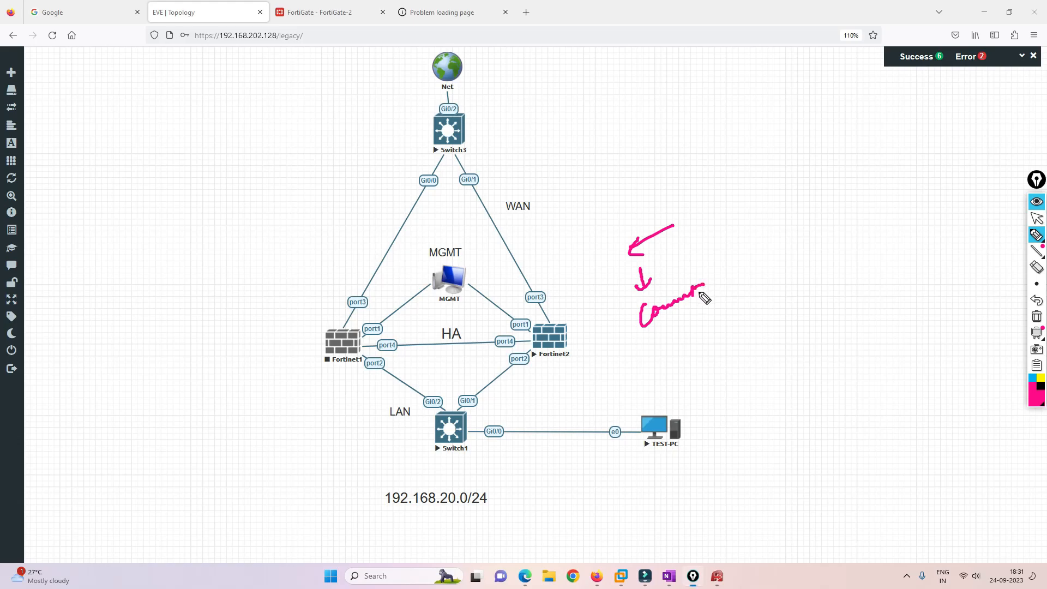
mouse_move(688, 331)
mouse_down()
mouse_move(755, 295)
mouse_move(764, 330)
mouse_move(783, 320)
mouse_up()
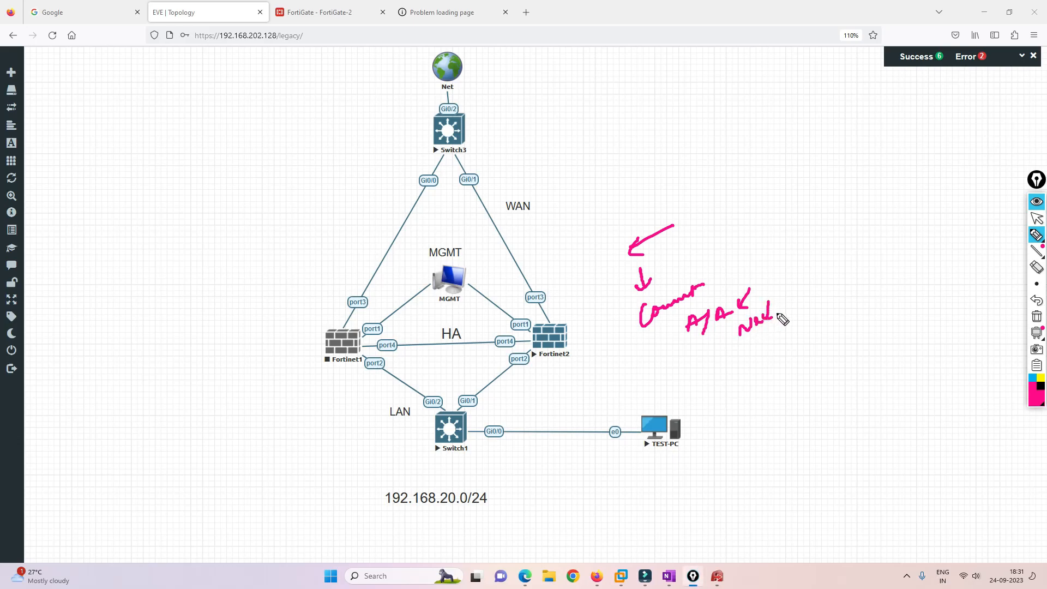
mouse_move(689, 336)
mouse_down()
mouse_move(748, 380)
mouse_move(816, 344)
mouse_move(797, 381)
mouse_move(818, 395)
mouse_move(778, 408)
mouse_up()
Sketch a box with a down-arrow and letters, plus a bracketed right arrow with a note.
mouse_move(821, 371)
mouse_down()
mouse_move(837, 388)
mouse_move(848, 373)
mouse_up()
drag(835, 411, 836, 428)
mouse_move(806, 471)
mouse_down()
mouse_move(860, 456)
mouse_move(833, 491)
mouse_move(850, 493)
mouse_move(837, 514)
mouse_move(863, 495)
mouse_move(879, 453)
mouse_up()
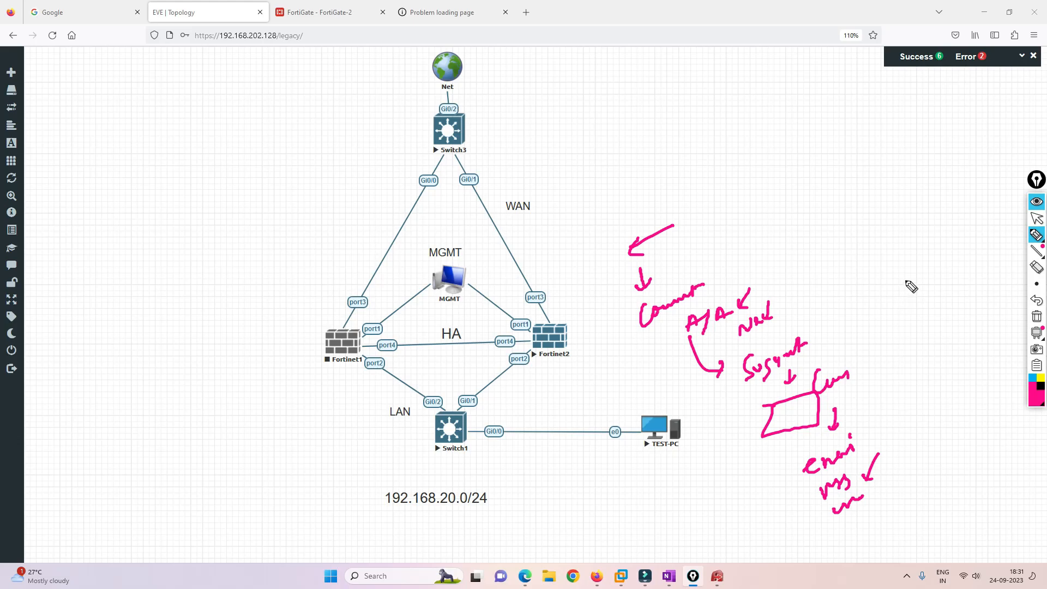
mouse_move(826, 215)
mouse_down()
mouse_move(844, 270)
mouse_move(840, 312)
mouse_up()
mouse_move(857, 264)
mouse_down()
mouse_move(902, 242)
mouse_move(928, 256)
mouse_move(907, 316)
mouse_move(928, 311)
mouse_up()
mouse_move(930, 295)
mouse_down()
mouse_move(940, 309)
mouse_move(932, 334)
mouse_up()
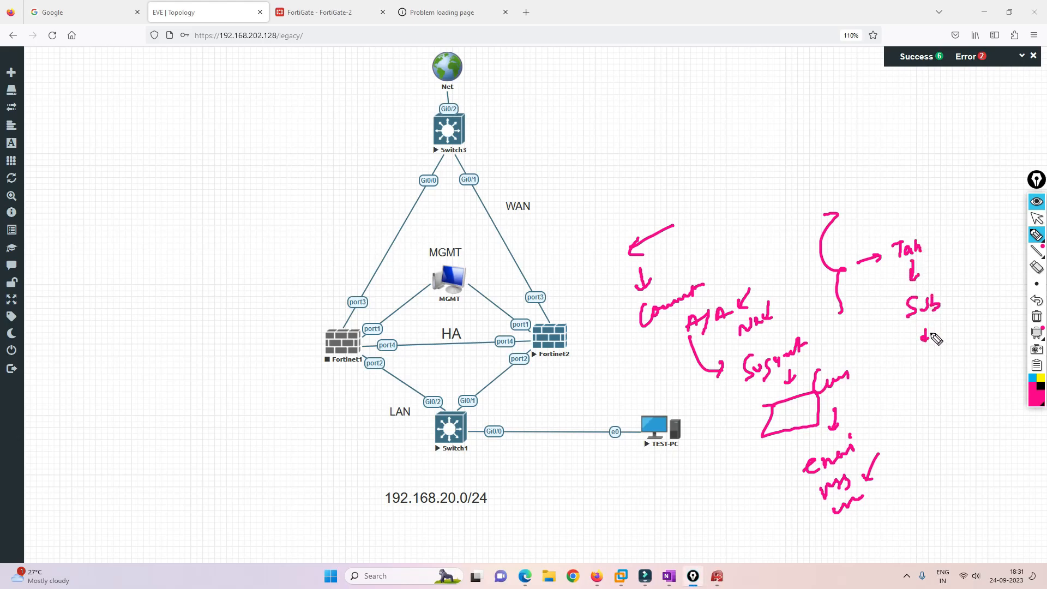